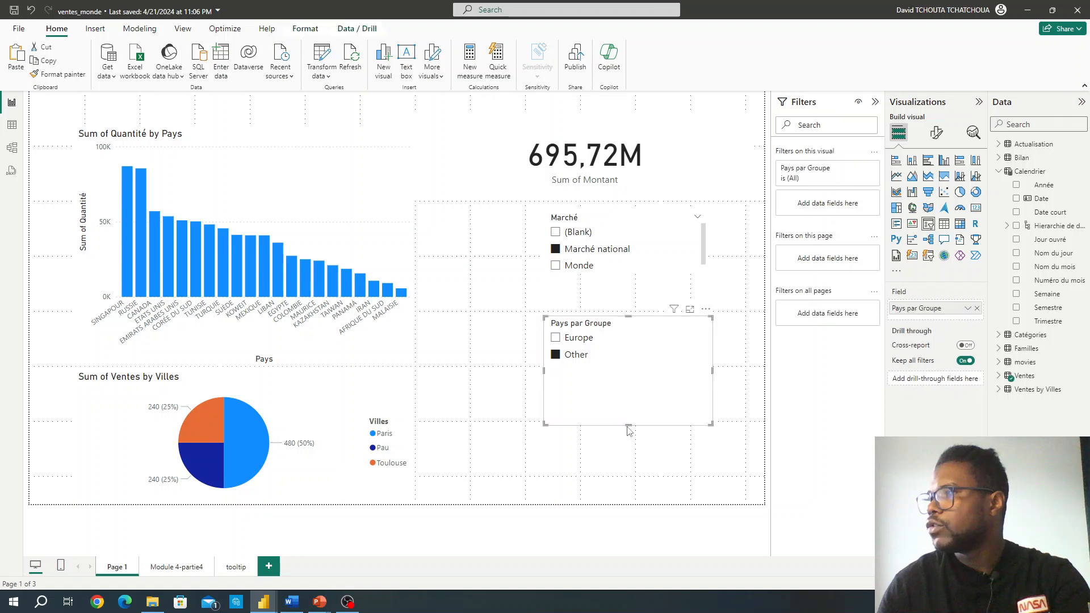
Shrink the Pays par Groupe slicer in height and width so it fits closely around its two options
left_click_drag(629, 427, 629, 379)
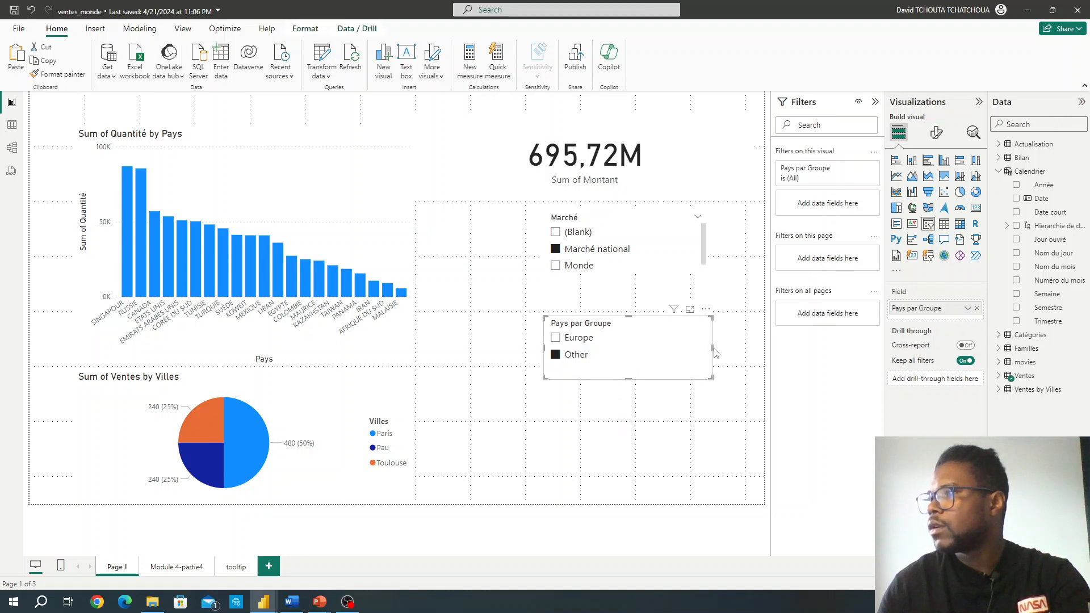
left_click_drag(712, 350, 672, 349)
Add the Trimestre and Année levels of the Calendrier date hierarchy to the Quantité column chart's X-axis, below Pays
left_click(362, 182)
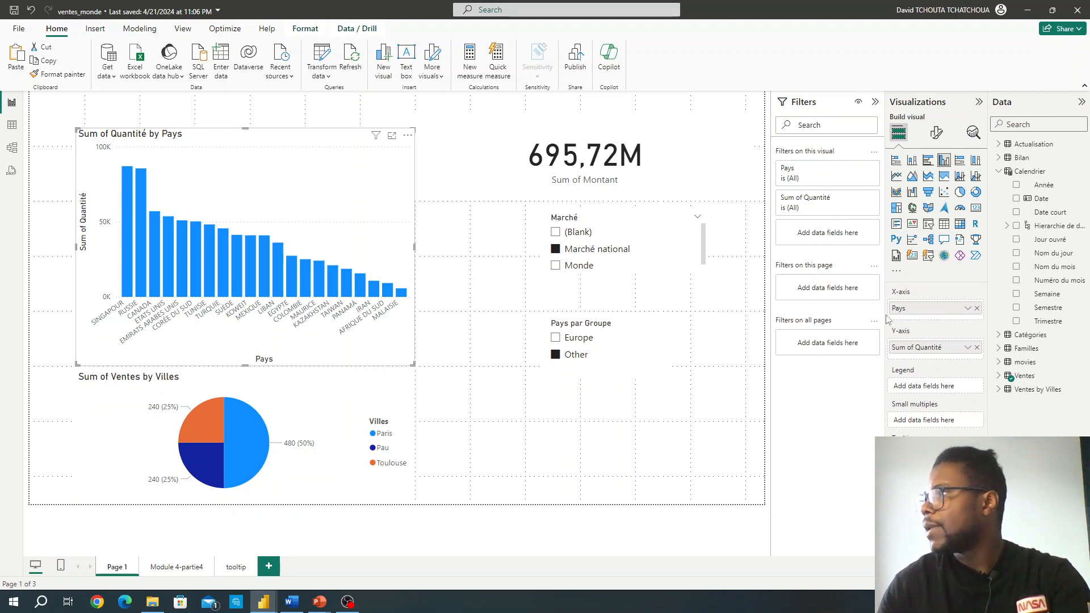
left_click(1007, 229)
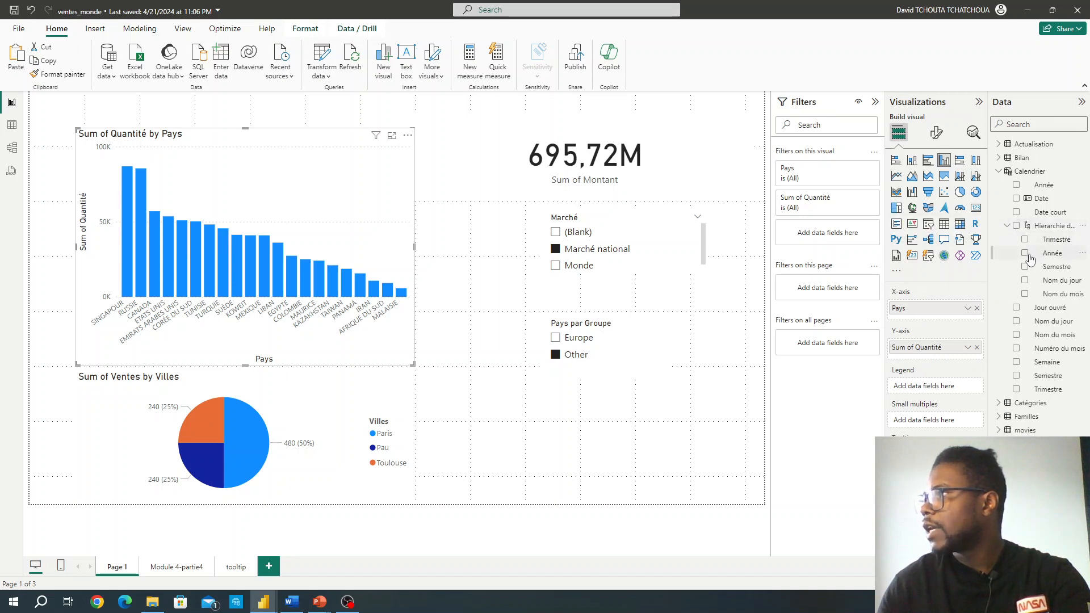
left_click(1026, 254)
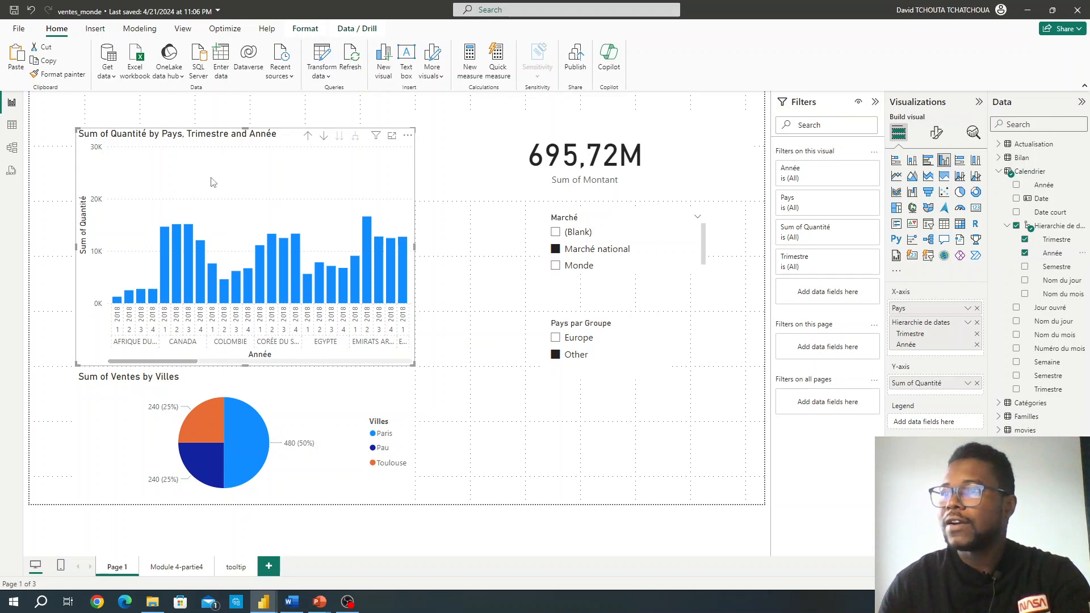
Turn on drill mode for the Quantité column chart and drill it up to the Pays level
left_click(324, 139)
left_click(307, 138)
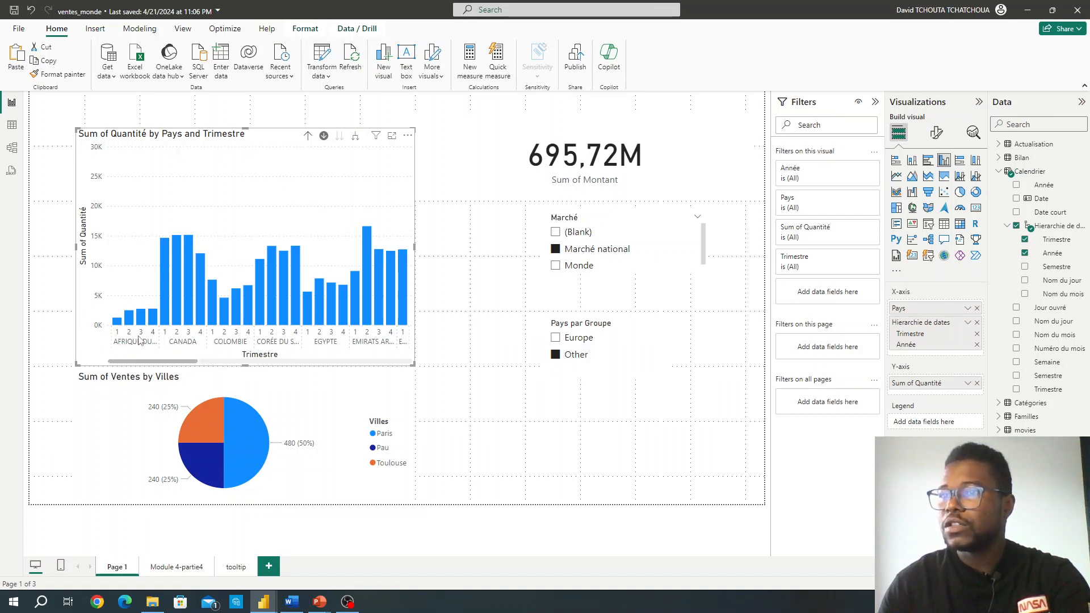
left_click(308, 138)
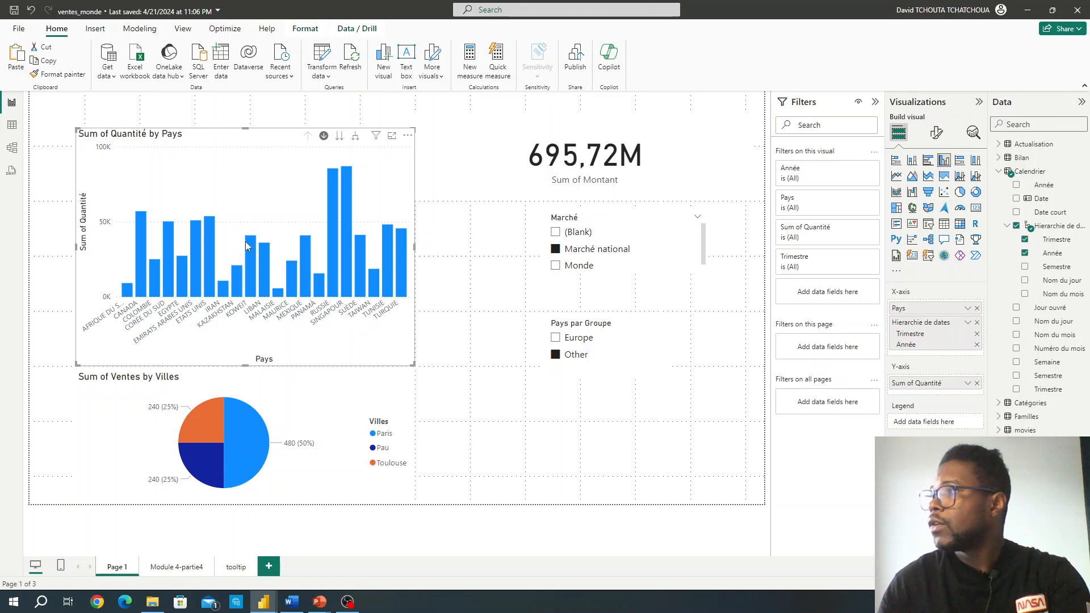
Move the column chart through the Trimestre level to Année, and drill it back up to Pays
mouse_move(246, 243)
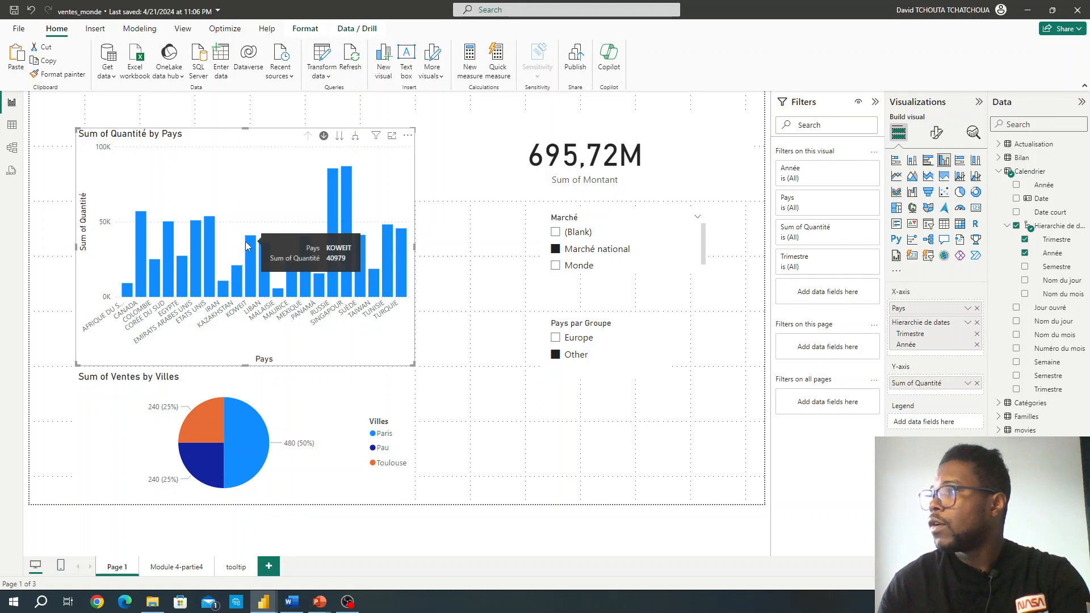
left_click(339, 139)
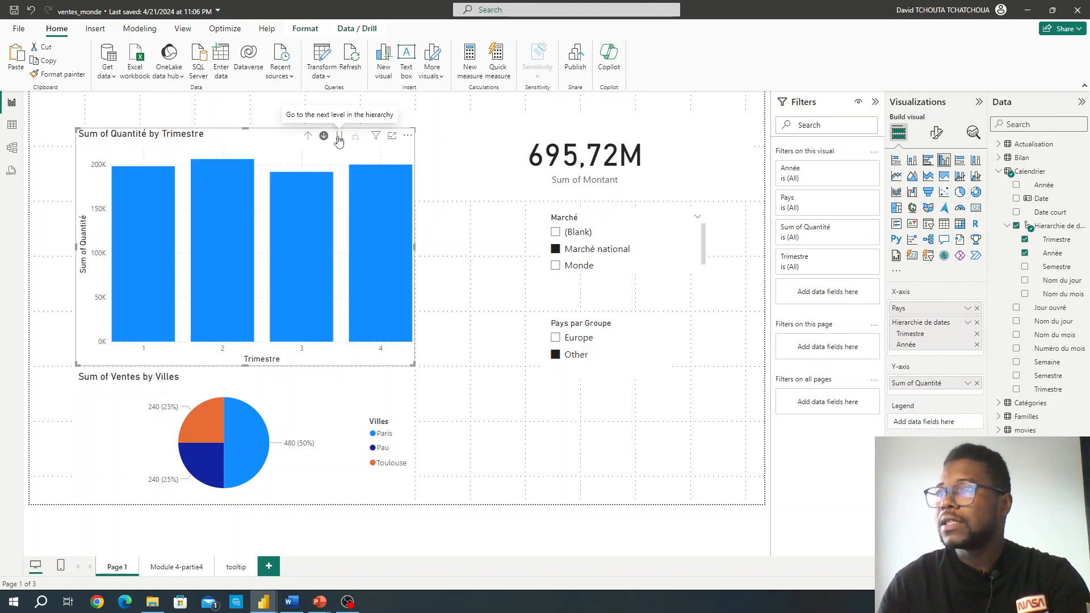
left_click(339, 139)
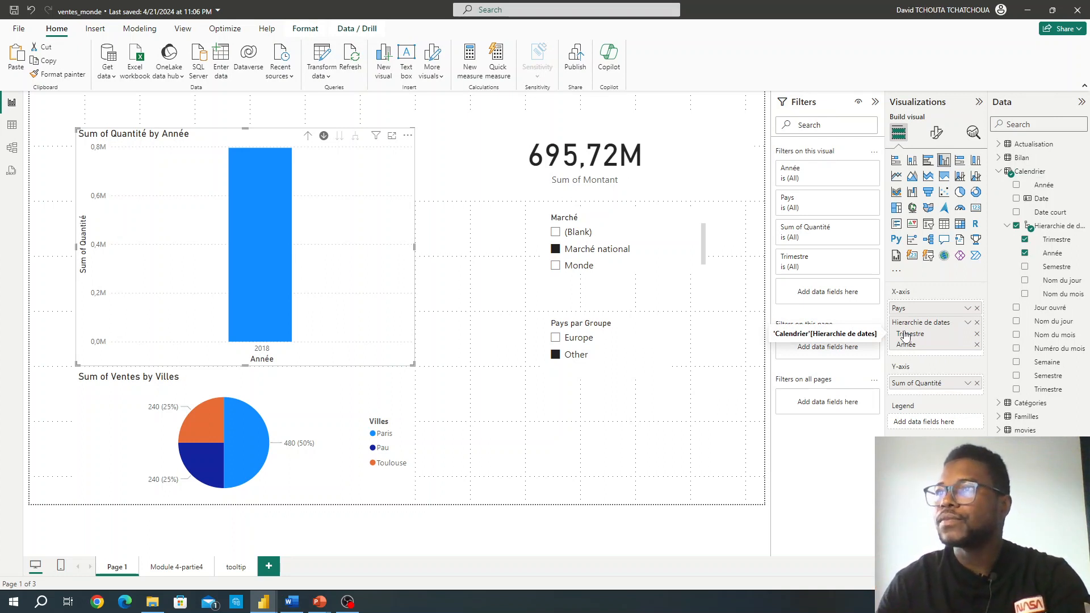
left_click(310, 136)
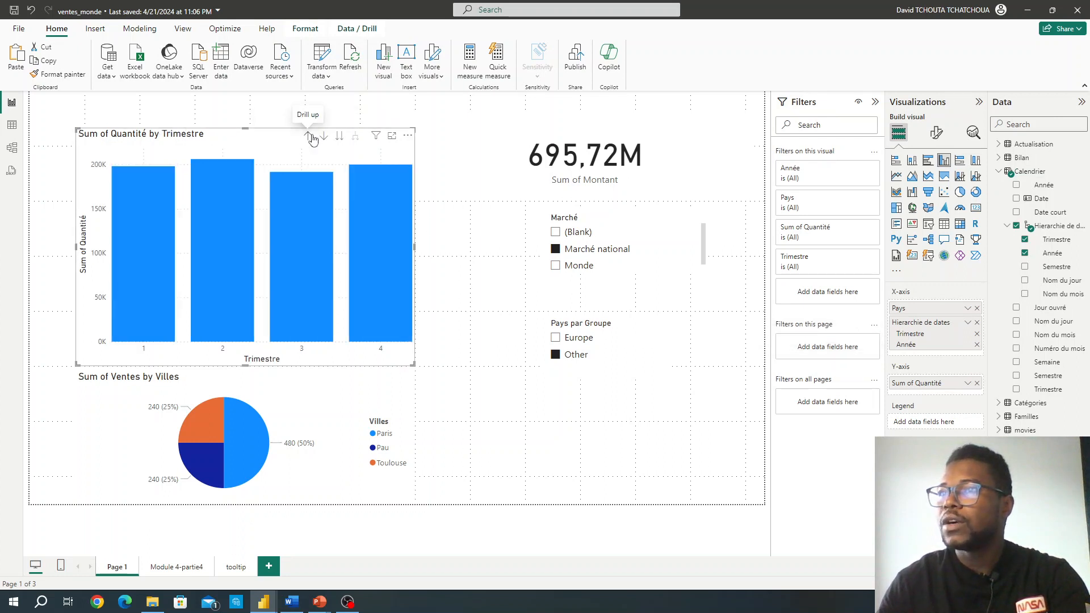
left_click(310, 137)
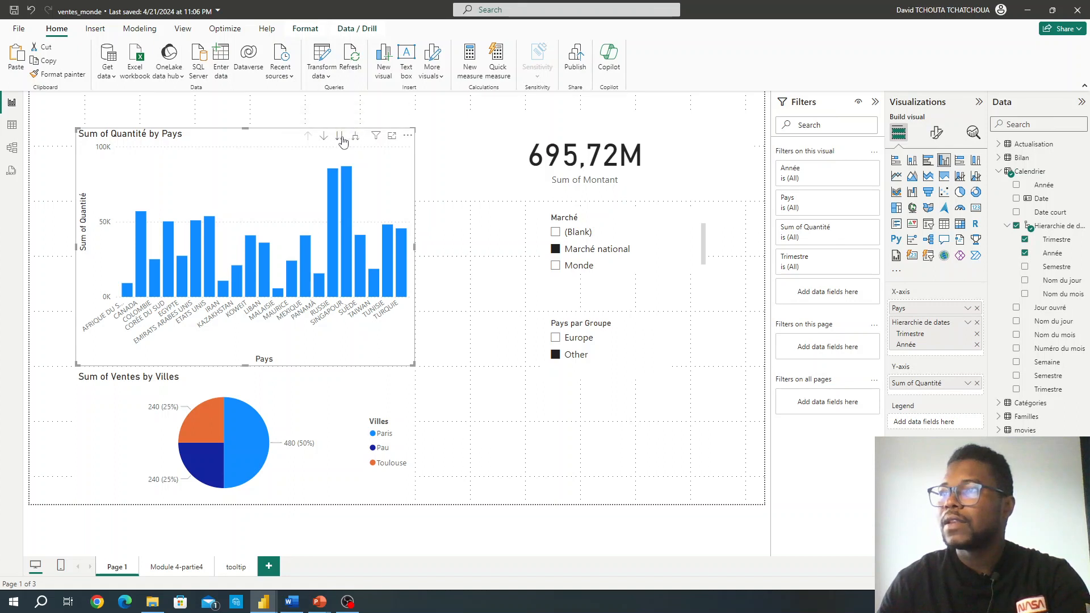
Step the column chart down to Année again, and return it to Pays with drill mode turned on
left_click(339, 137)
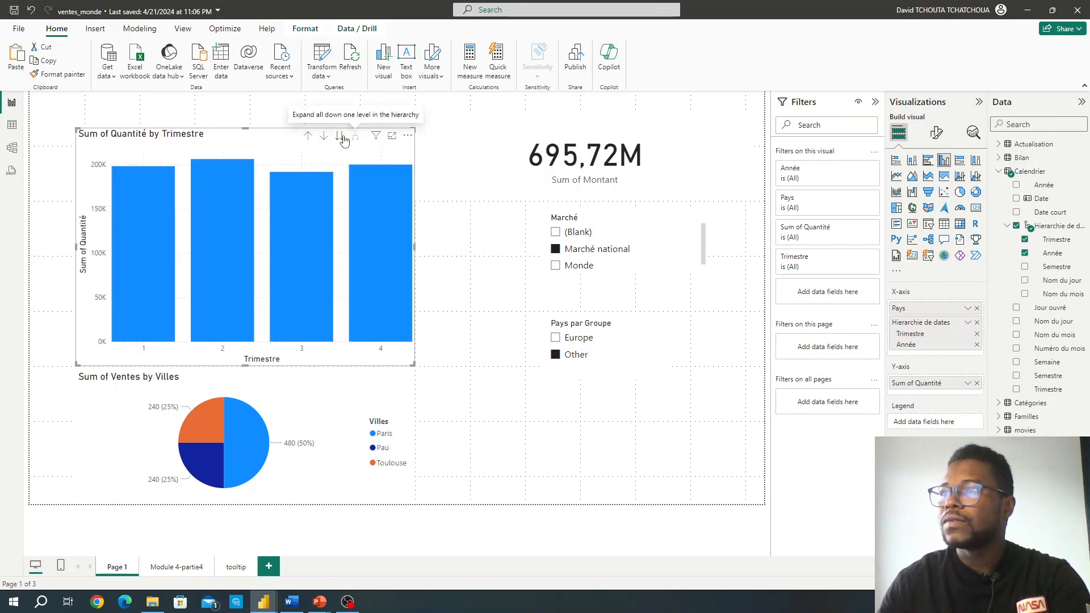
left_click(340, 138)
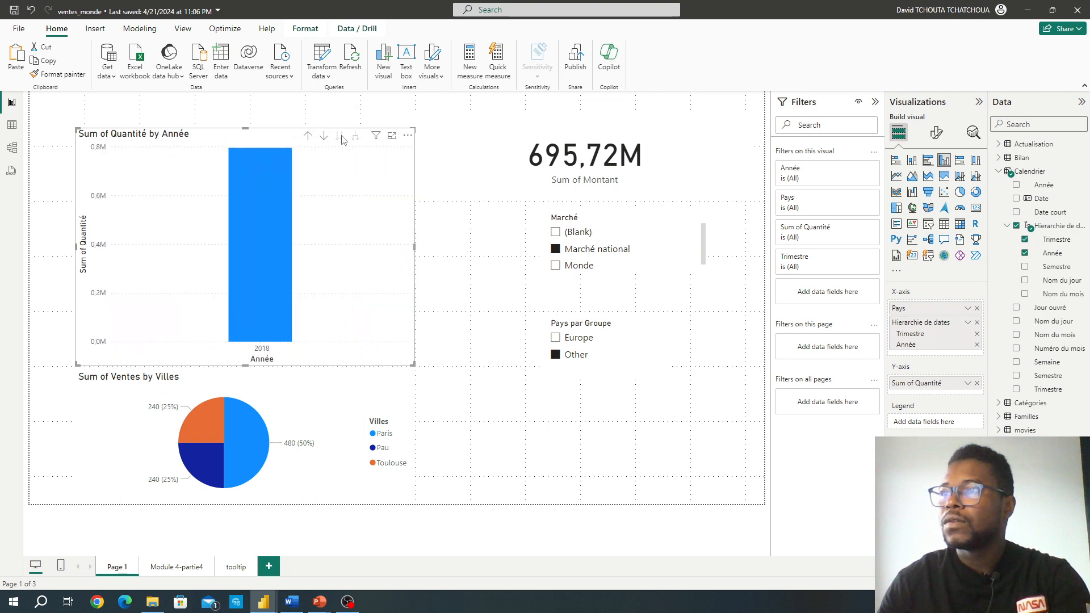
left_click(324, 136)
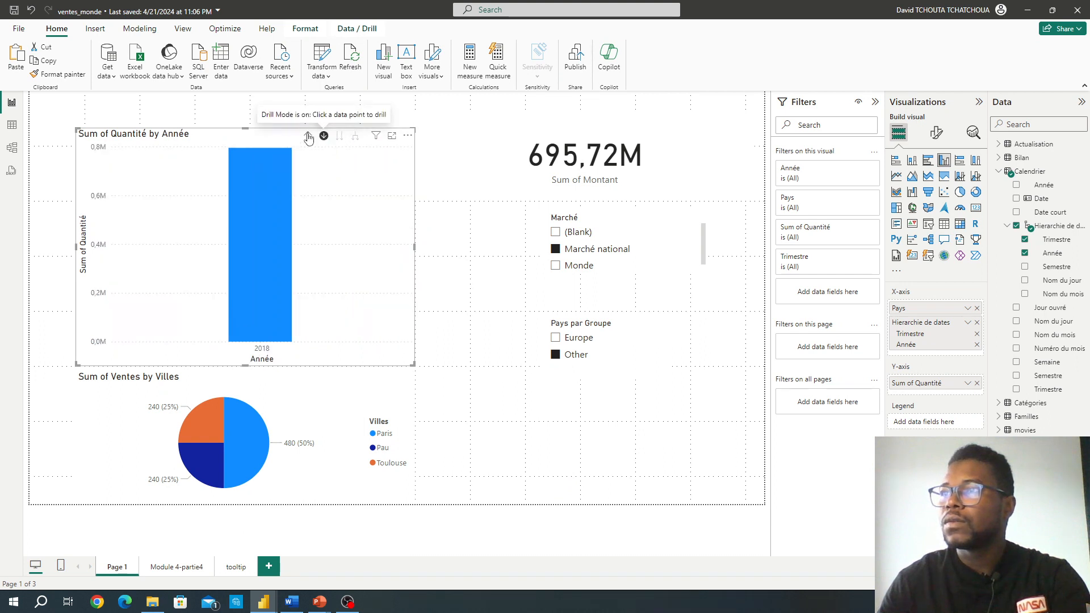
left_click(308, 137)
left_click(308, 138)
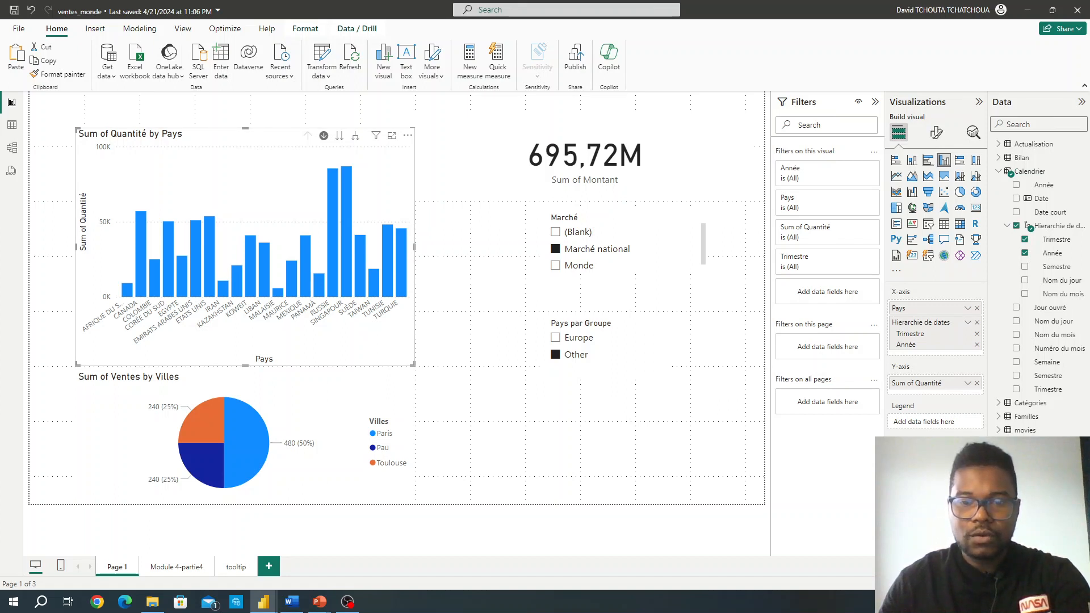
Switch to PowerPoint to view the Setup Interactions overview slide, and return to the Power BI report
key("alt+Tab")
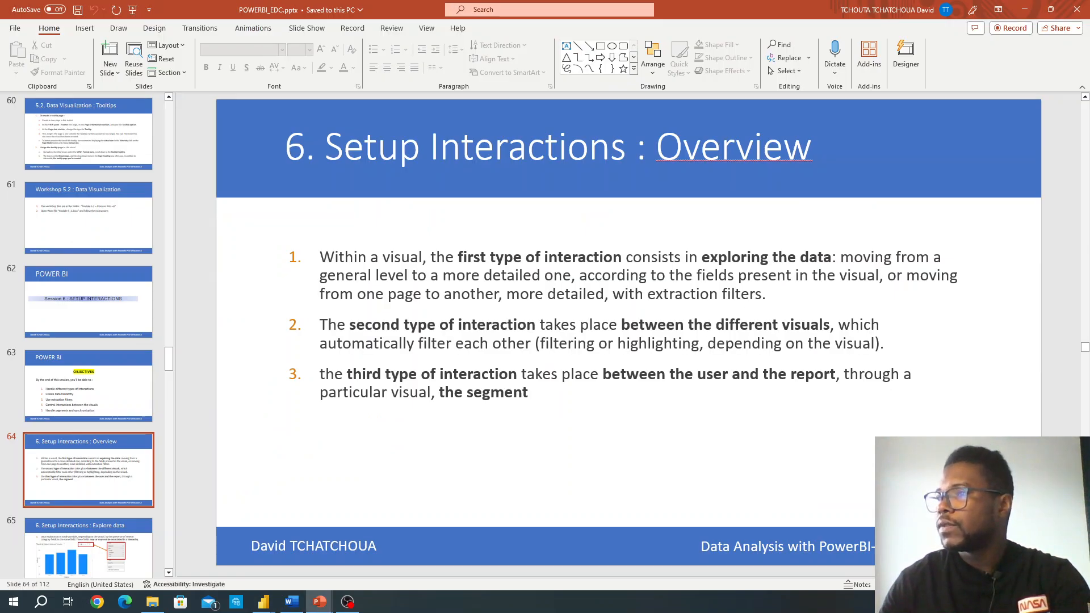
key("alt+Tab")
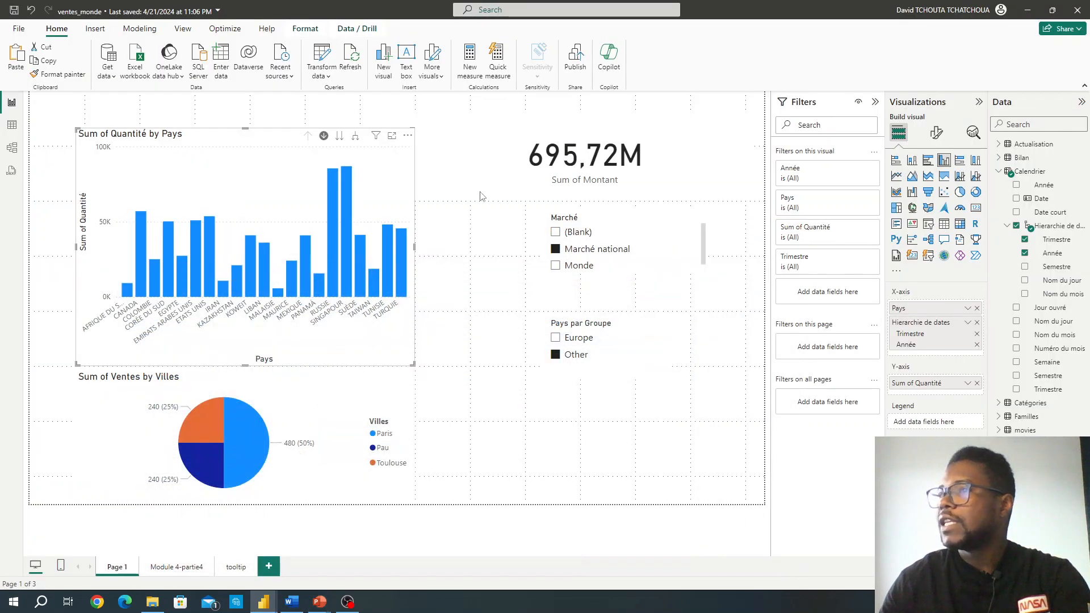
Drill the column chart into RUSSIE and examine its quarter 3, followed by its quarter 1
left_click(337, 256)
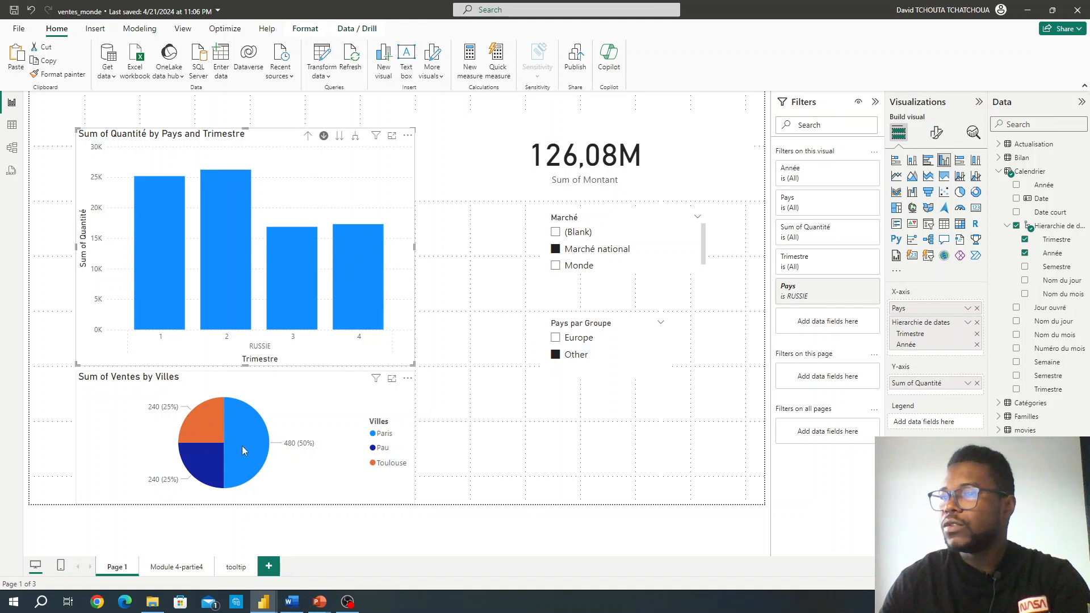
mouse_move(245, 445)
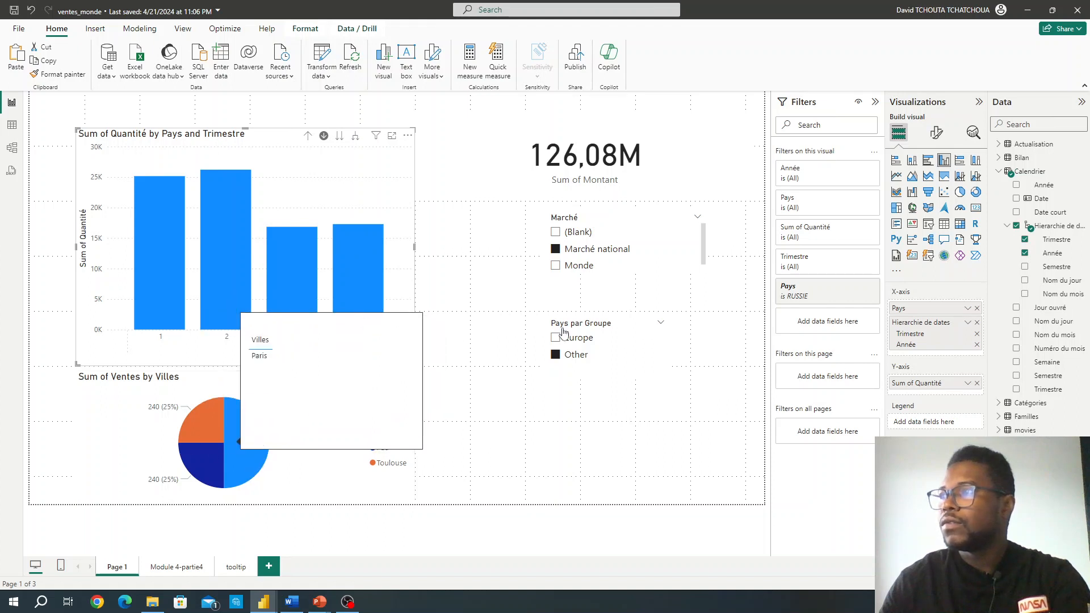
left_click(301, 287)
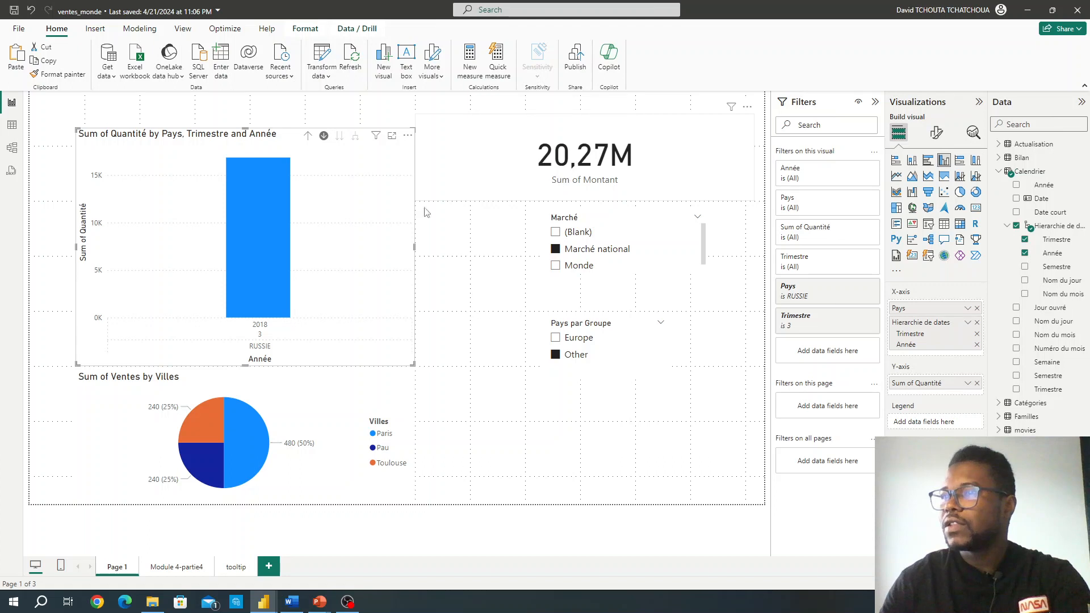
left_click(308, 136)
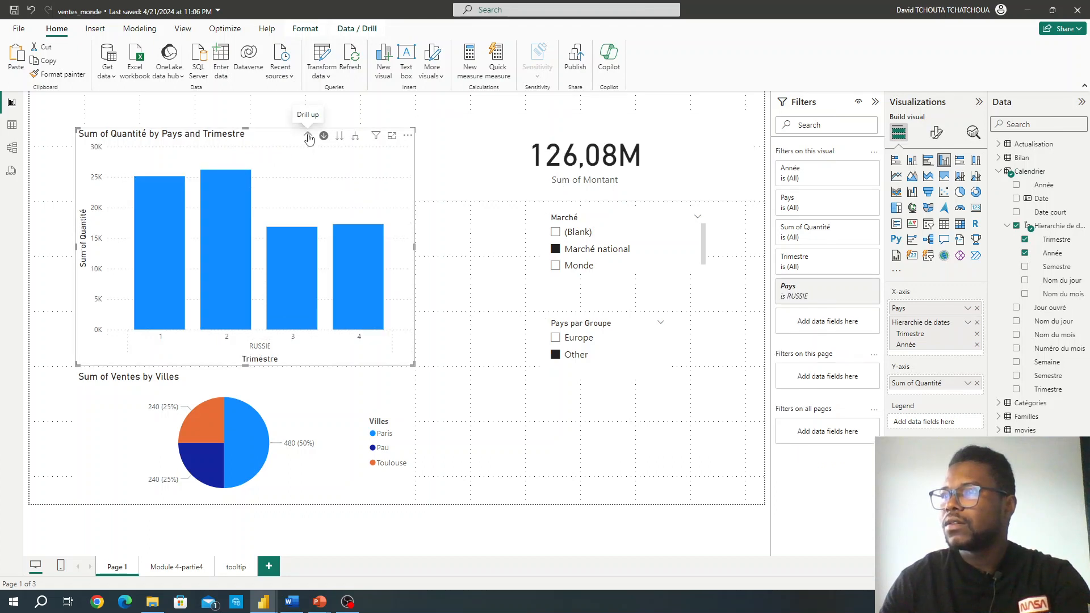
left_click(160, 232)
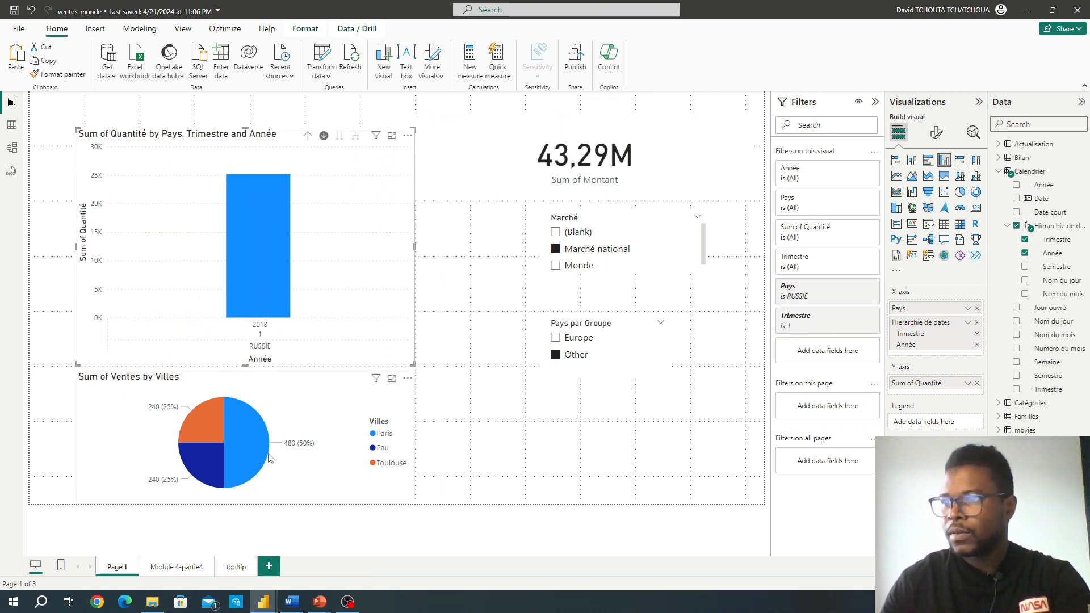
Highlight the Pau slice in the Villes pie chart and drill the column chart up to RUSSIE's quarters
left_click(198, 471)
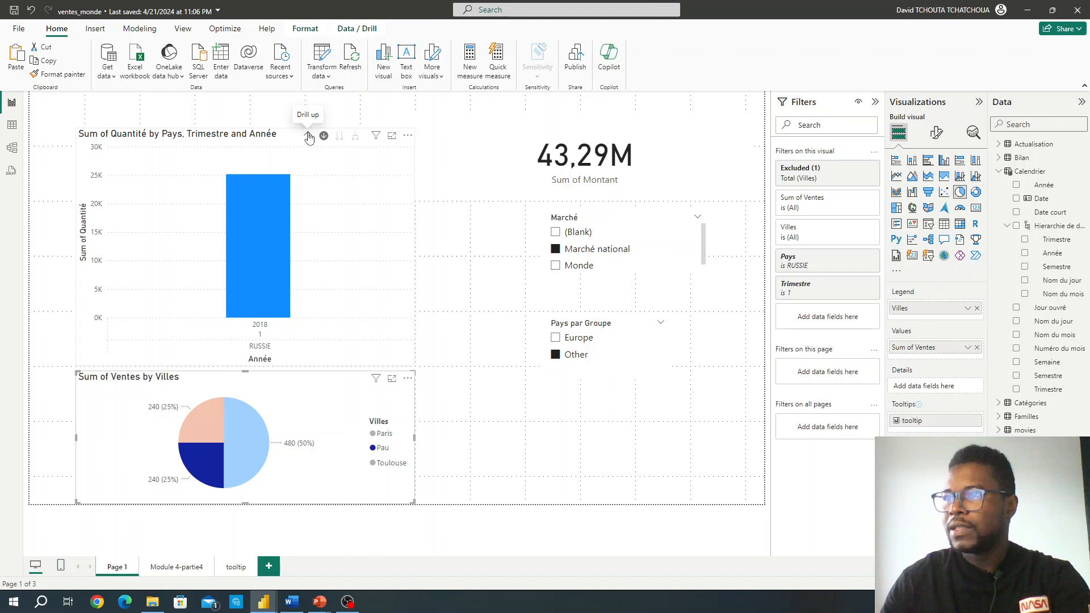
left_click(309, 138)
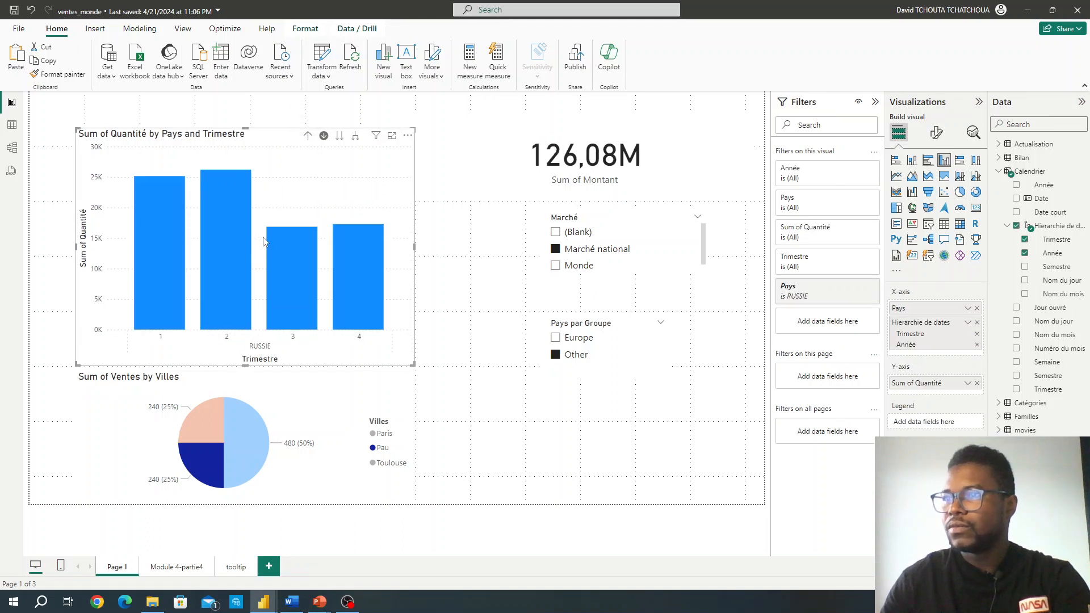
Clear the selection in the Pays par Groupe slicer and remove the Pau highlight from the pie chart
left_click(556, 339)
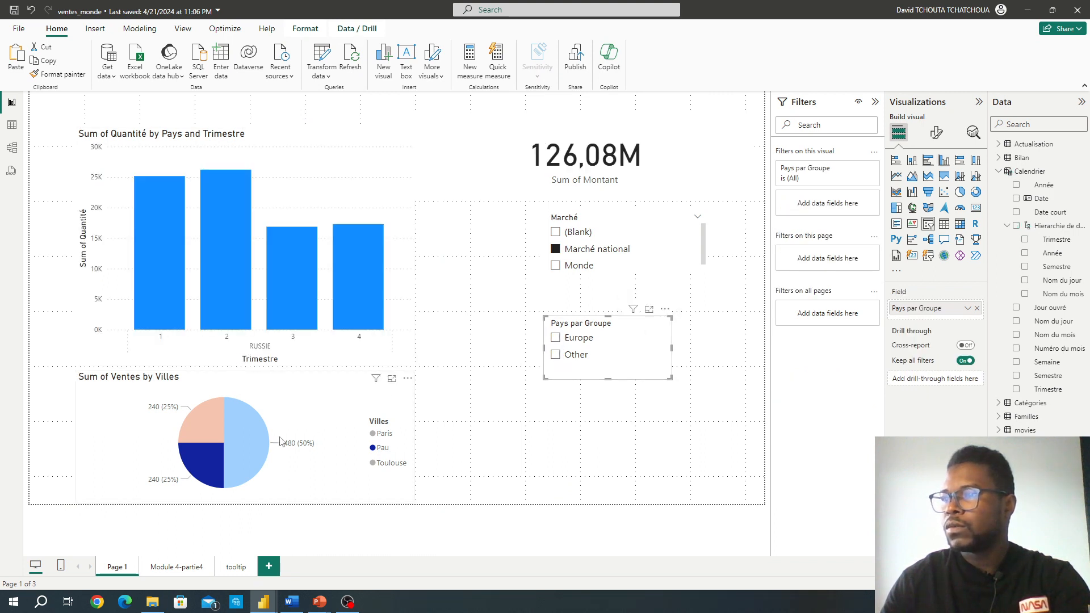
left_click(300, 422)
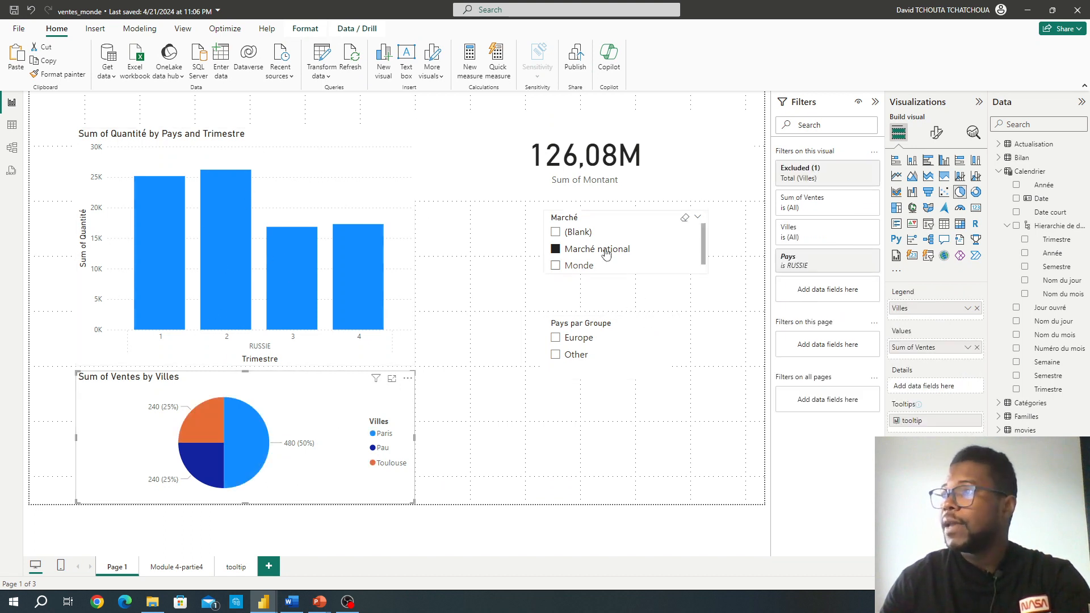
mouse_move(268, 238)
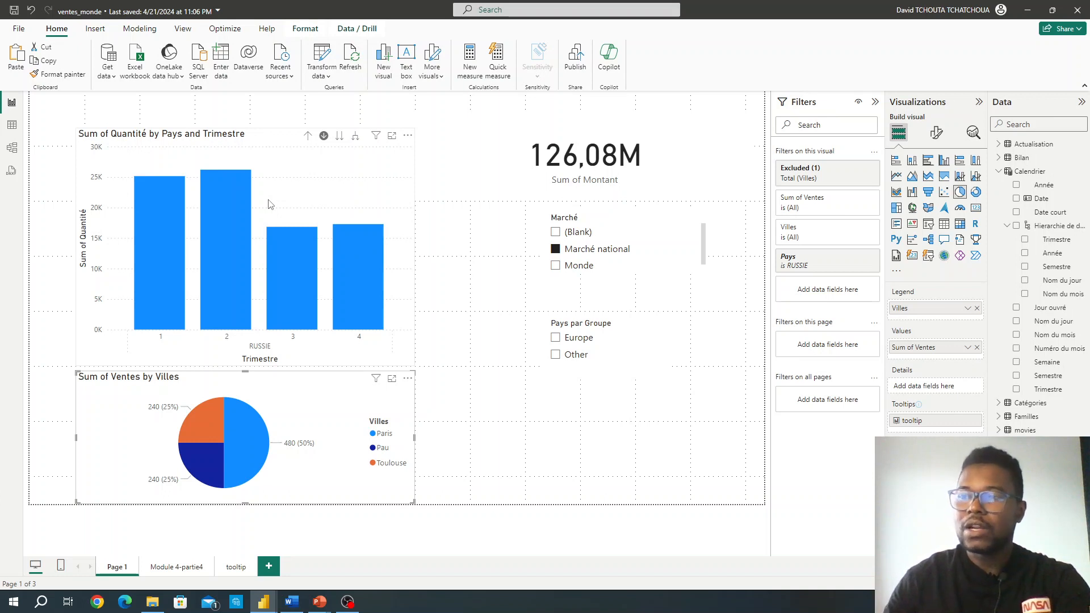
On the Module 4-partie4 page, alternate the Marché slicer between Monde and Marché national, leave it on Monde, and return to Page 1
left_click(171, 568)
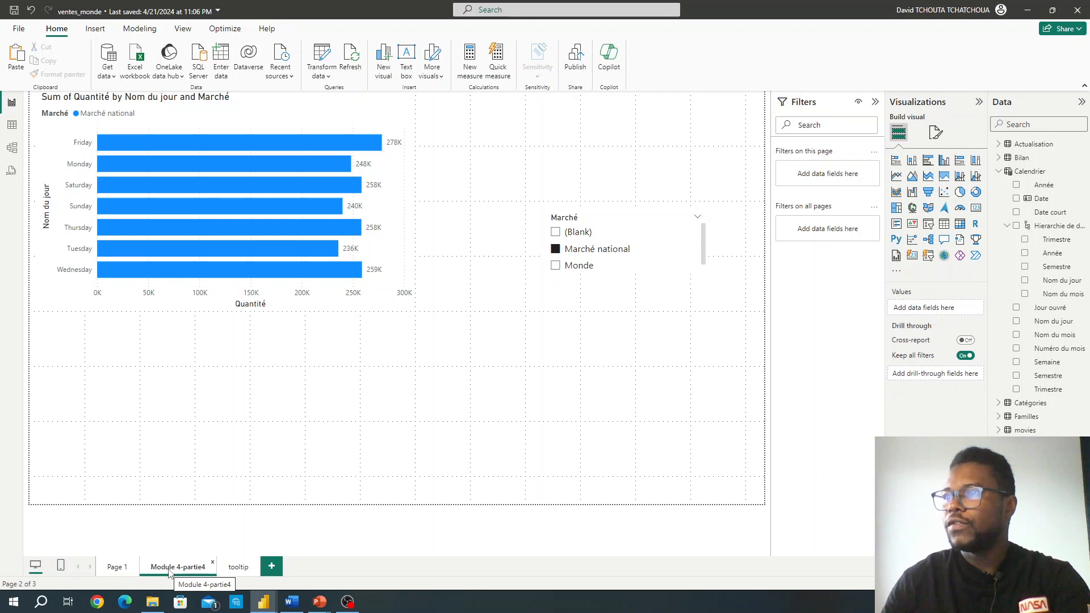
left_click(556, 267)
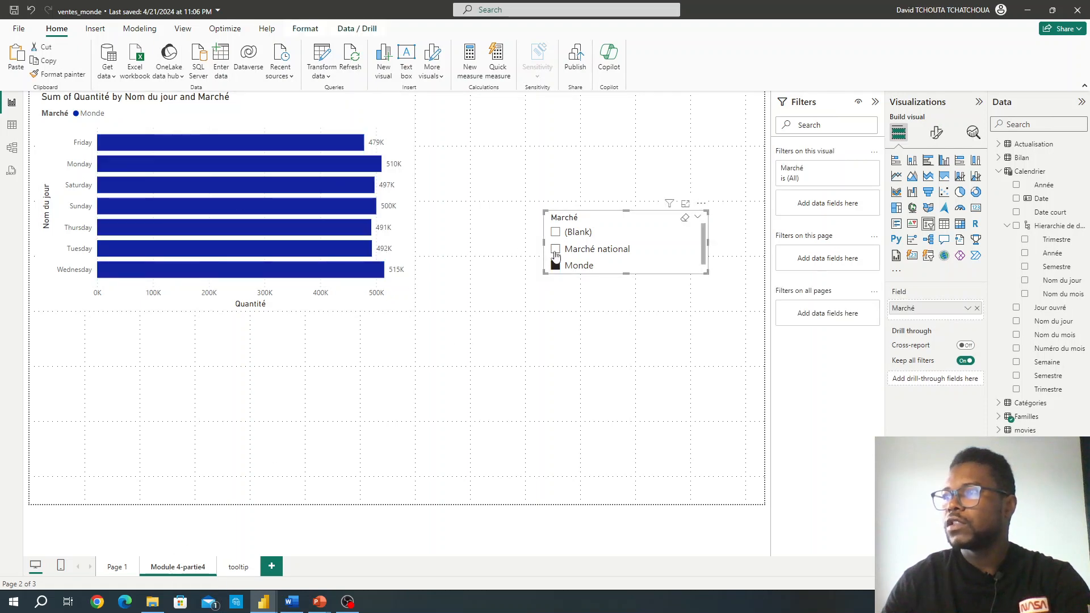
left_click(556, 251)
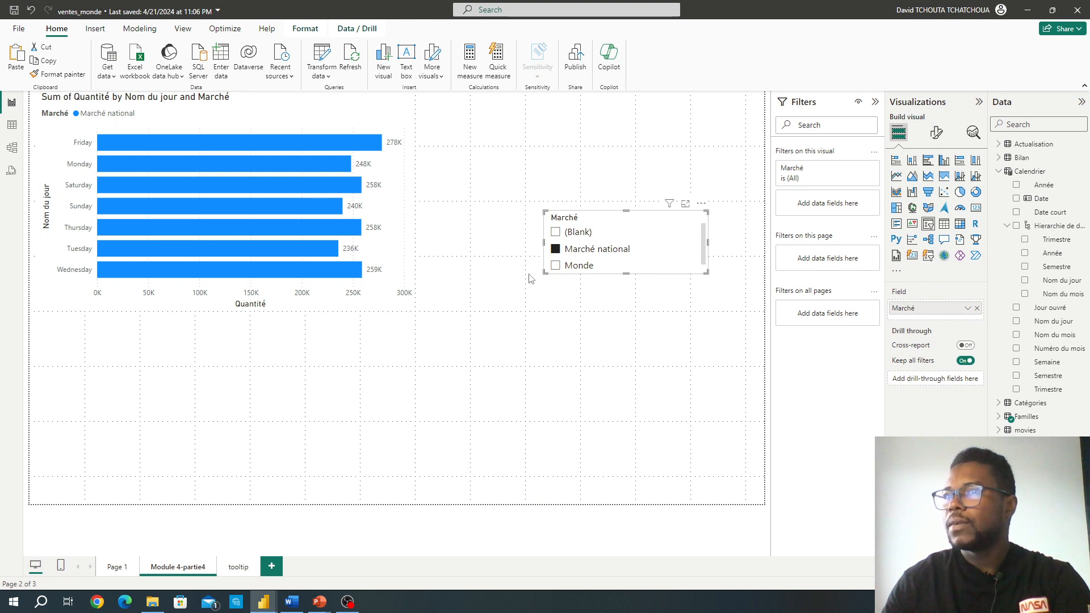
left_click(556, 265)
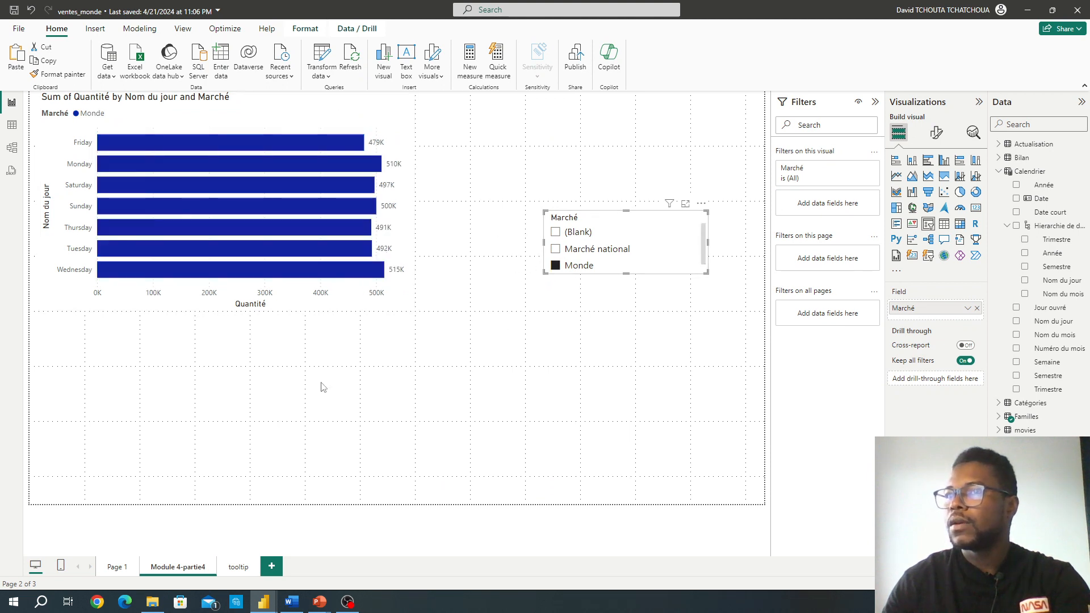
left_click(114, 568)
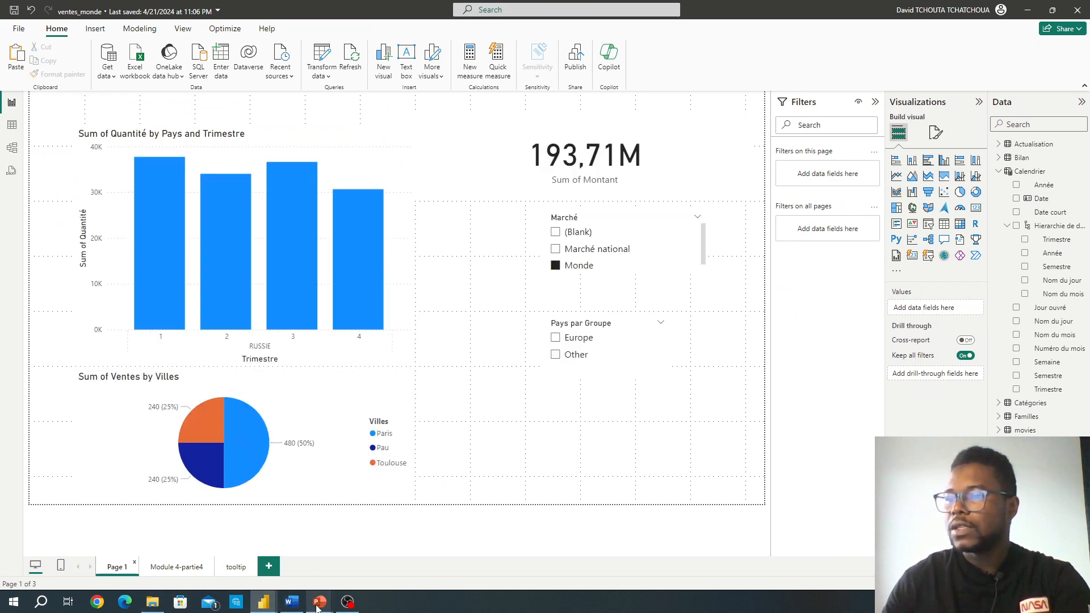
Switch to PowerPoint and present the "Setup Interactions : Explore data" slide as a slide show
mouse_move(321, 607)
left_click(392, 568)
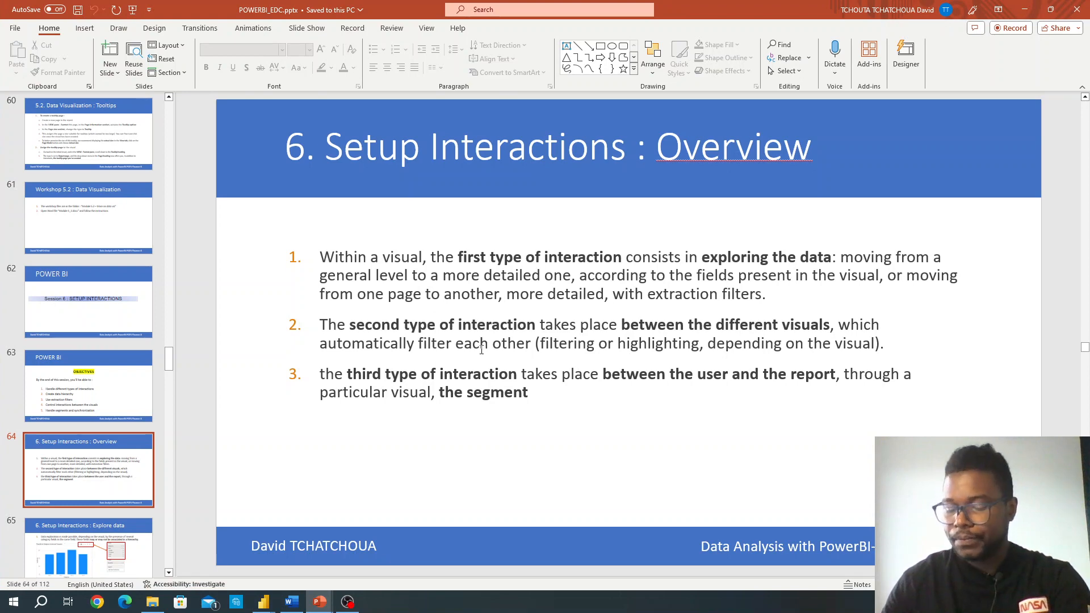
key("Page_Down")
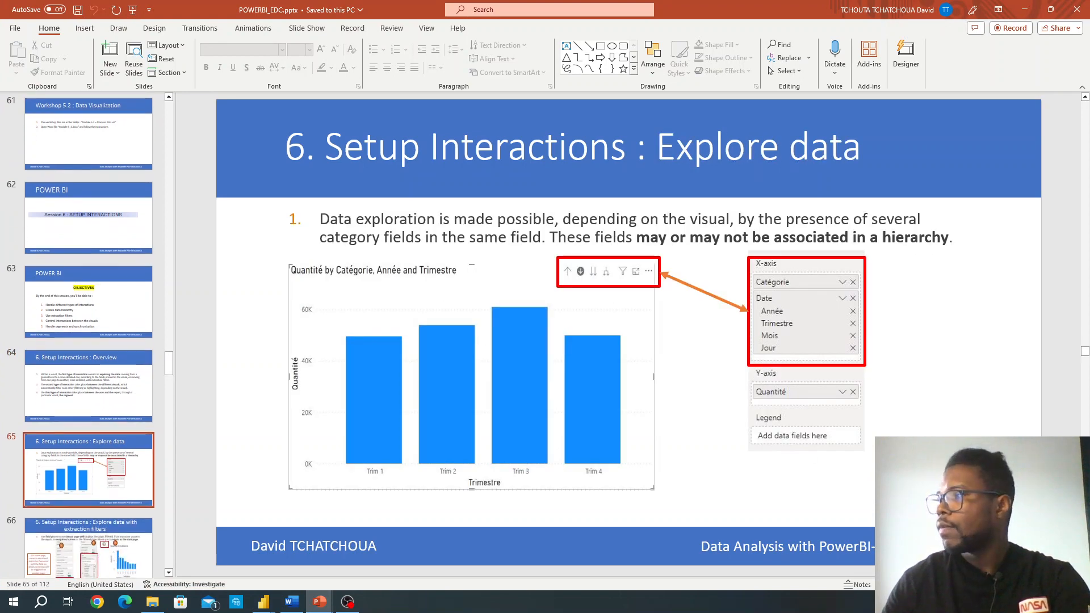
key("shift+F5")
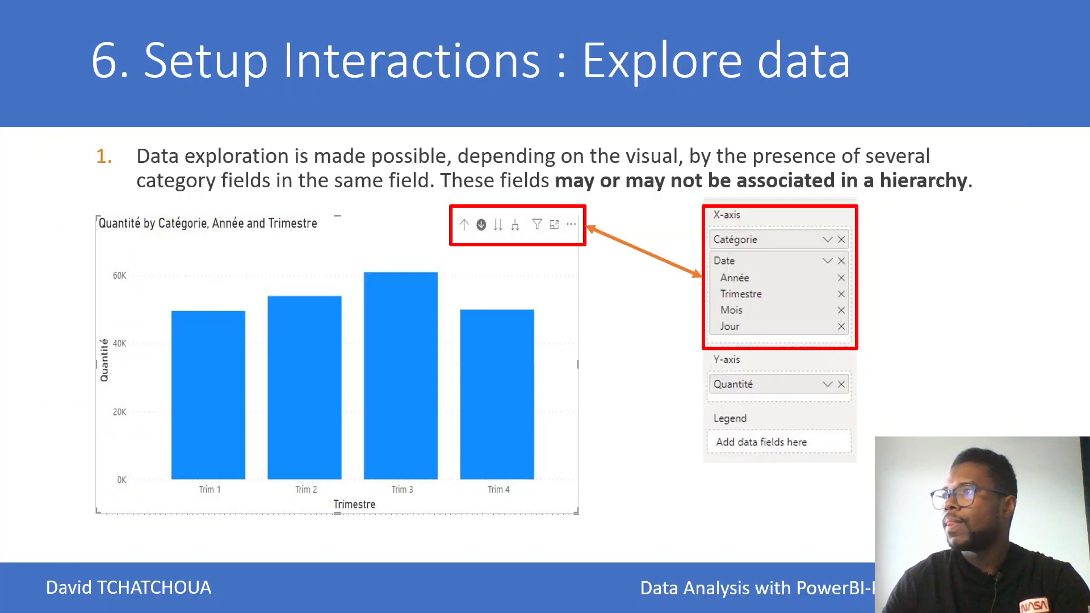
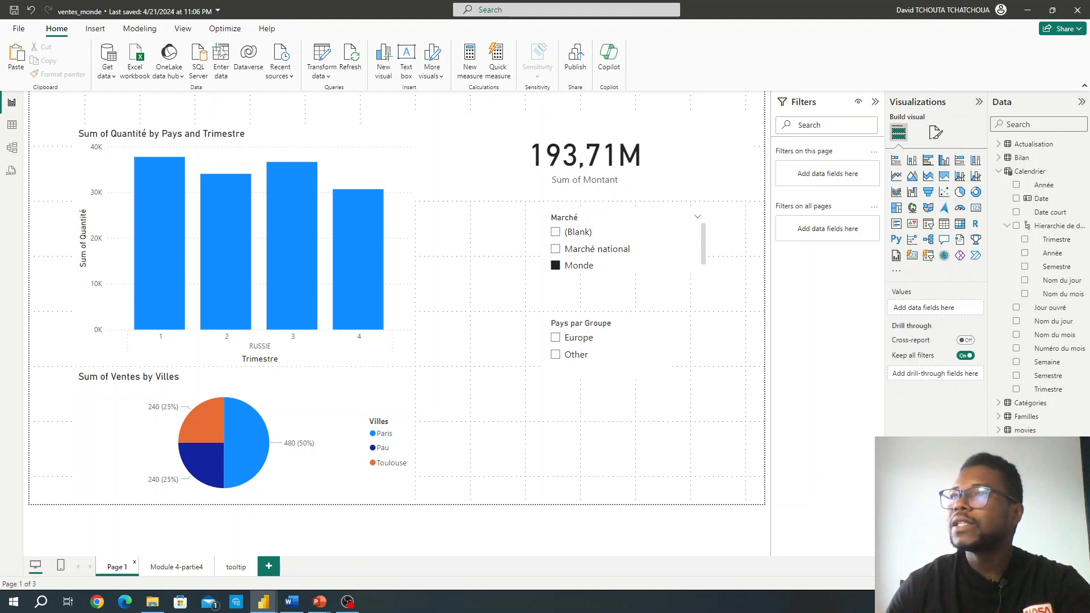
Show the slicer synchronization settings for the Marché slicer on Page 1
left_click(180, 29)
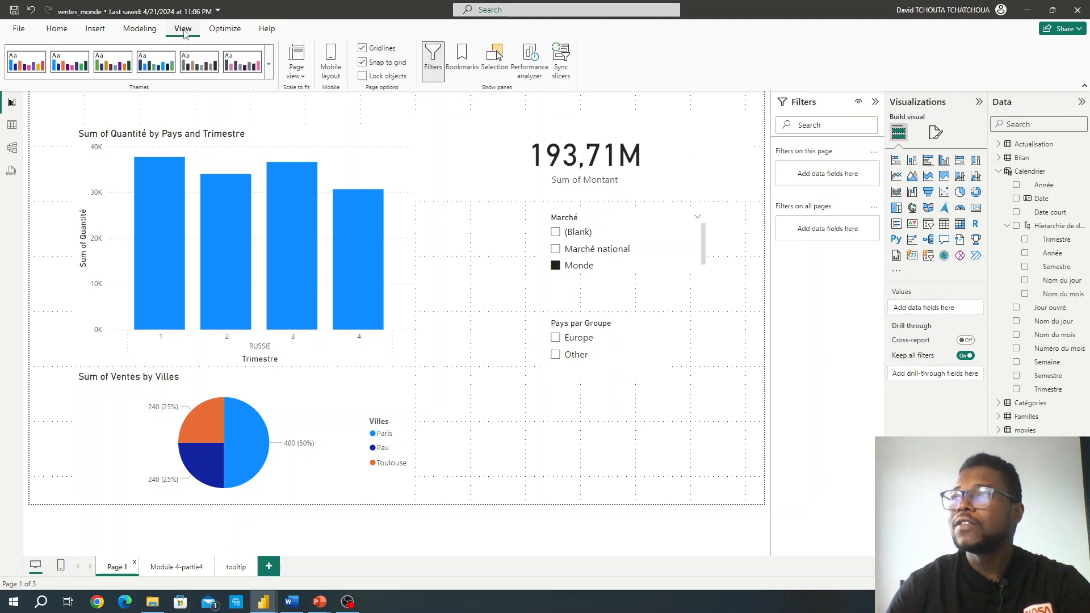
left_click(565, 72)
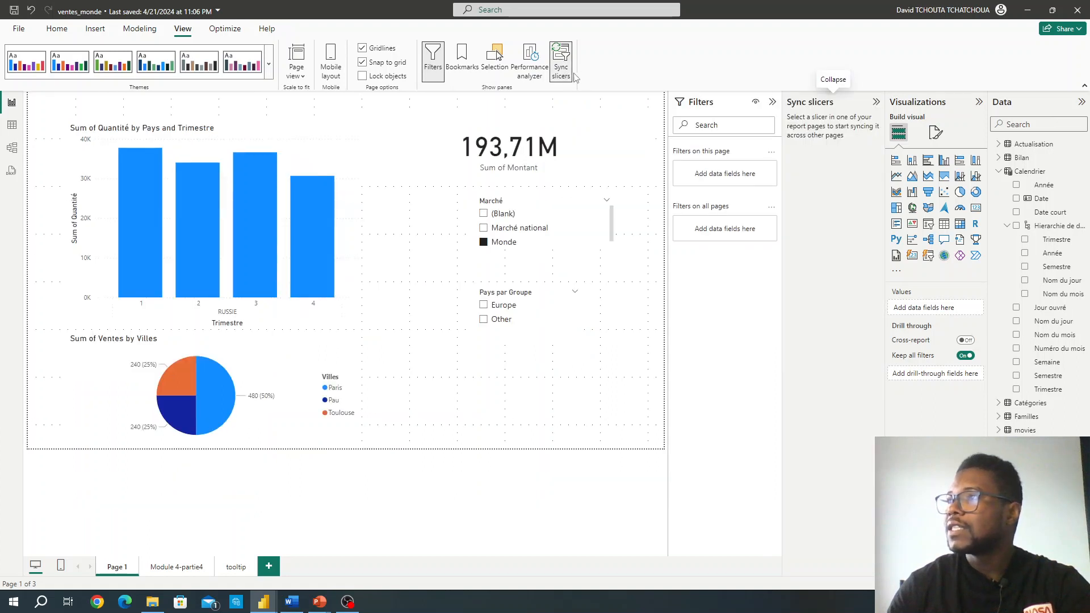
left_click(539, 202)
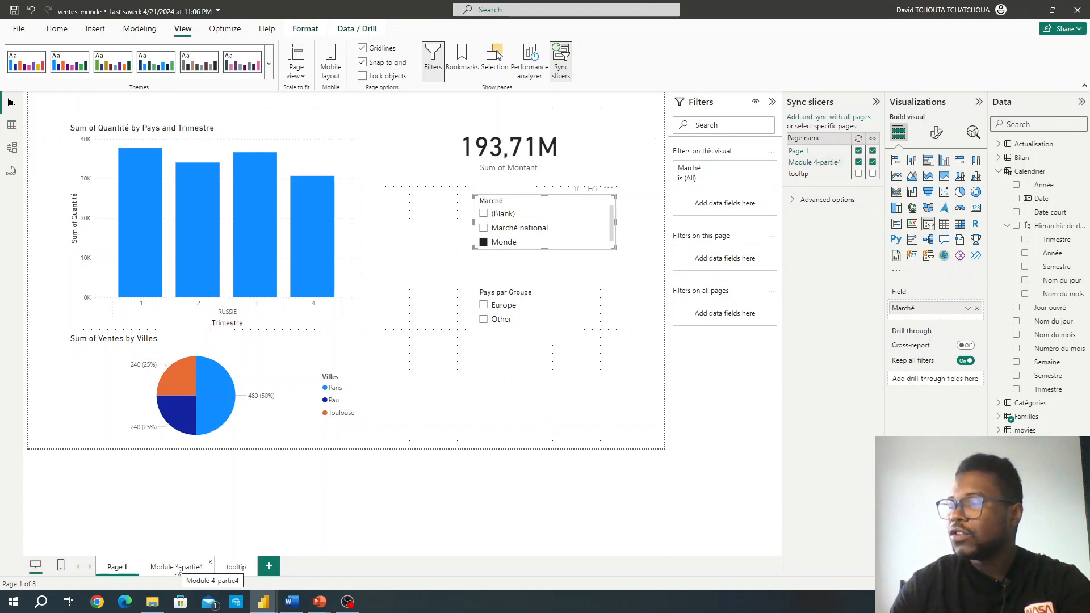
Filter Page 1 to Marché national, then turn off drill mode on the column chart and drill it up to the Pays level
left_click(484, 229)
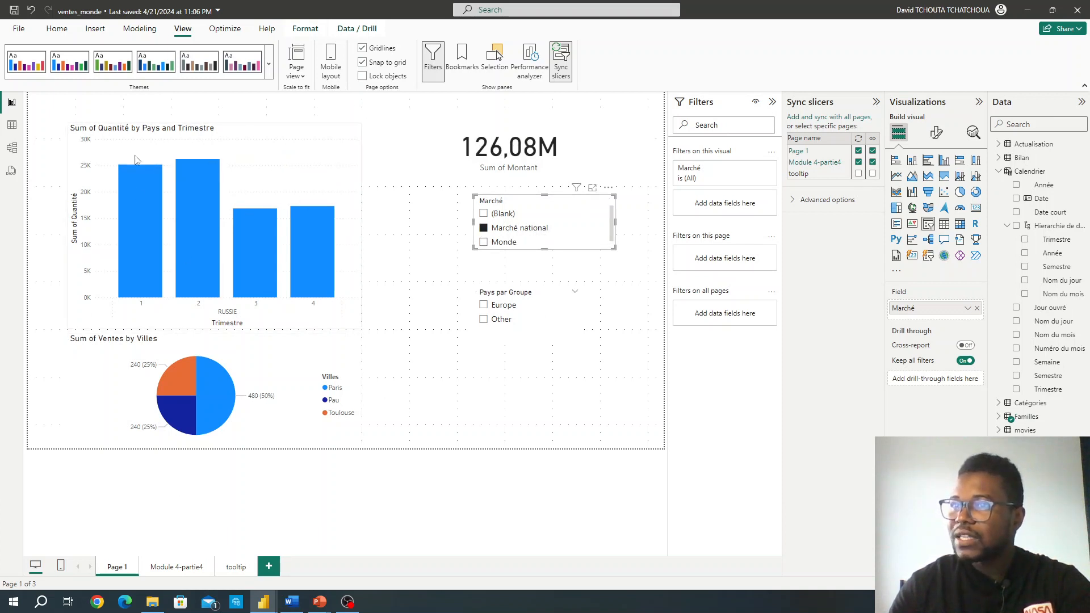
left_click(270, 117)
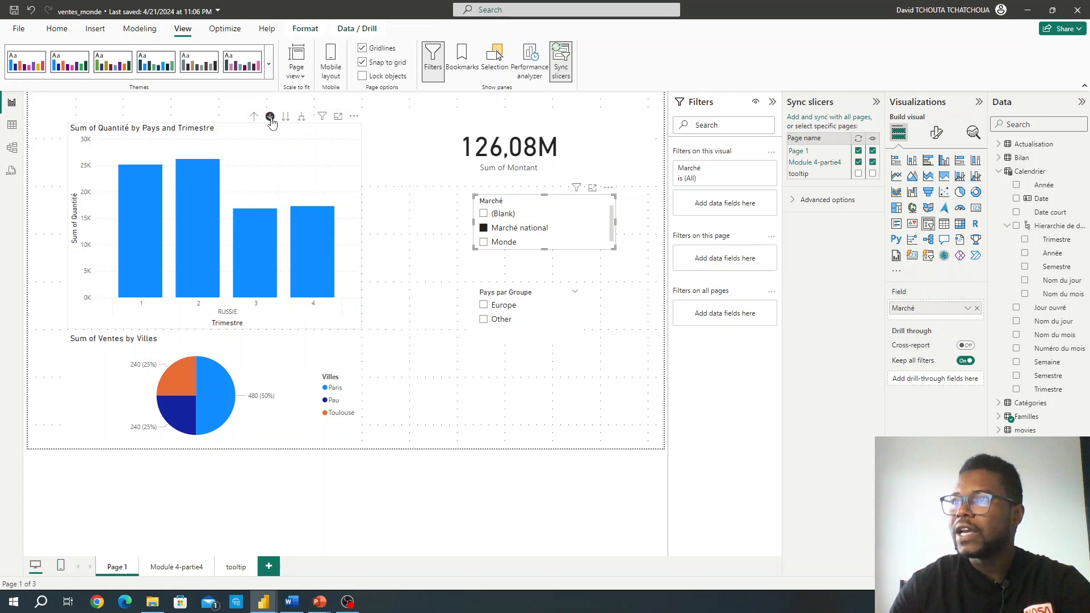
left_click(270, 117)
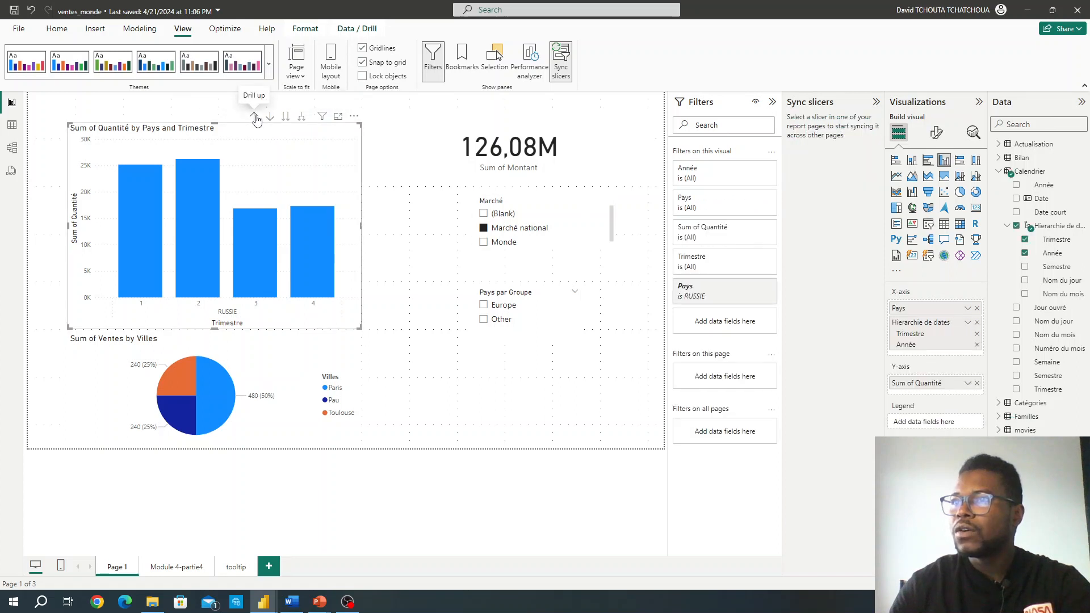
left_click(255, 117)
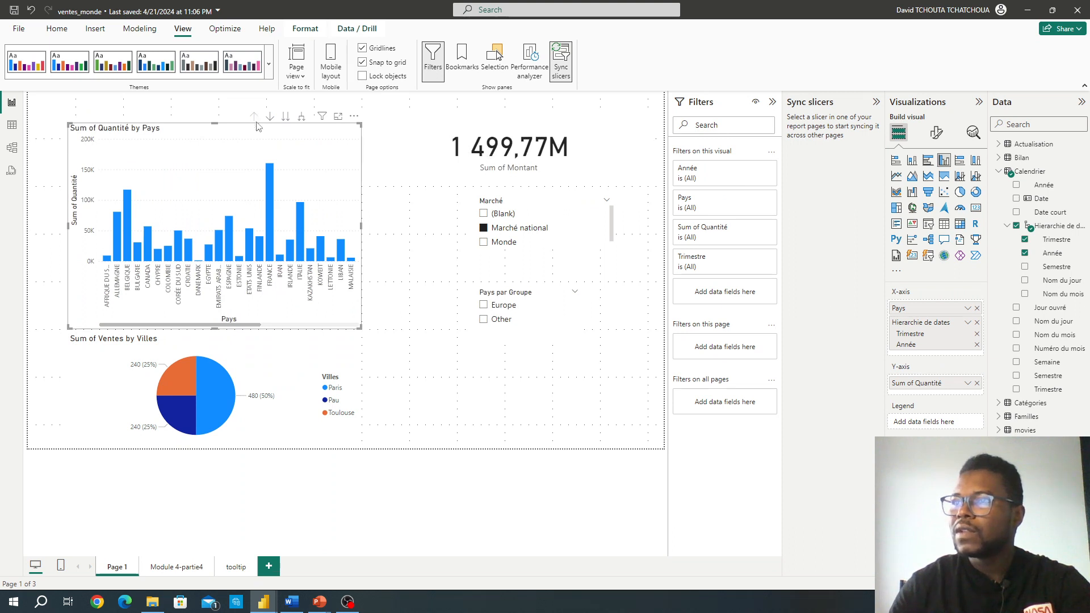
right_click(301, 165)
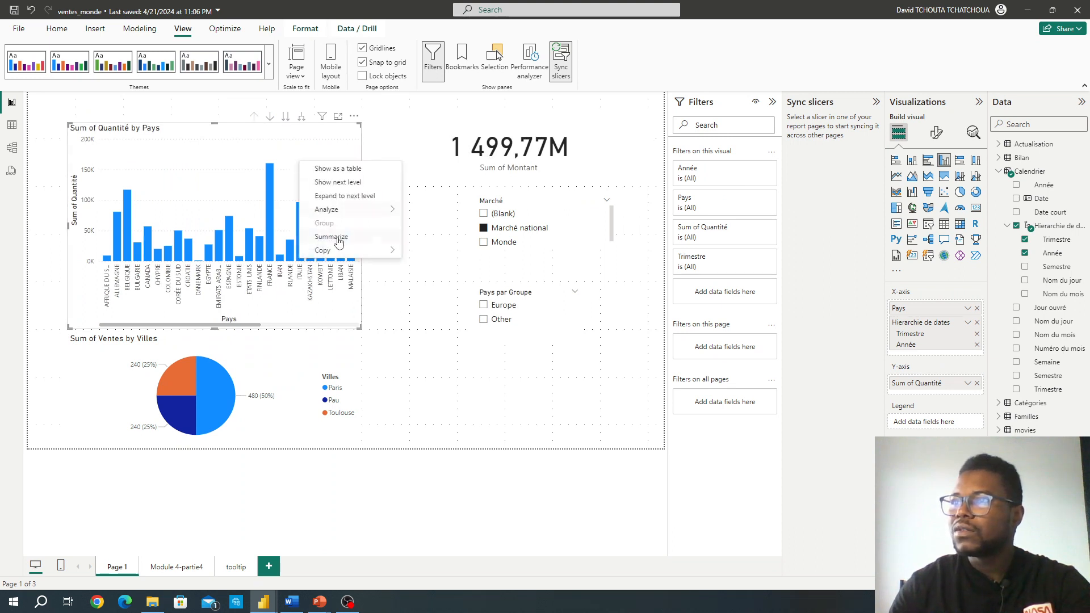
mouse_move(327, 251)
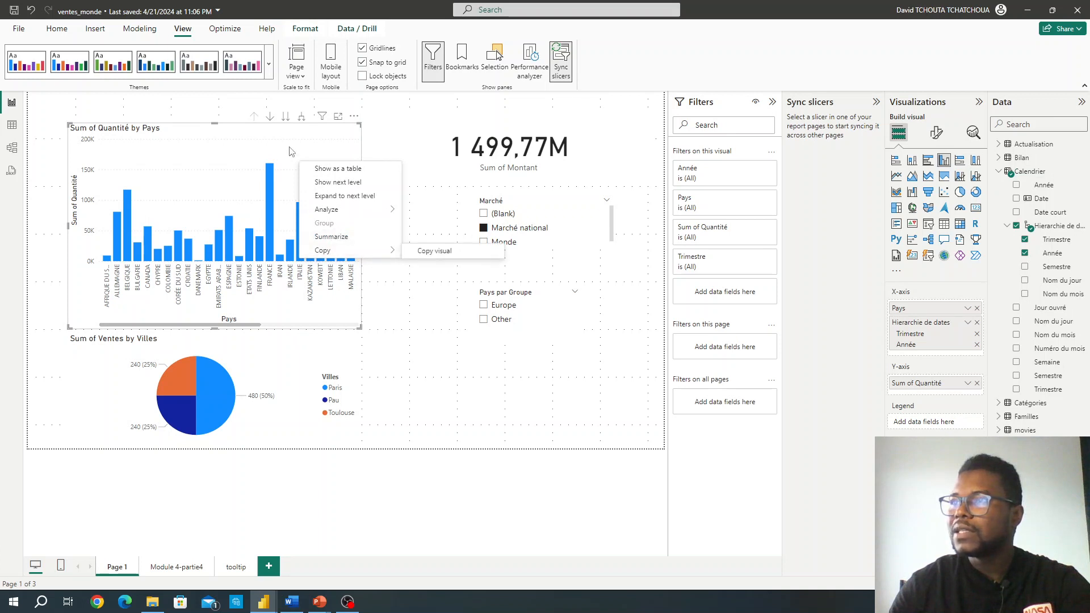
left_click(290, 150)
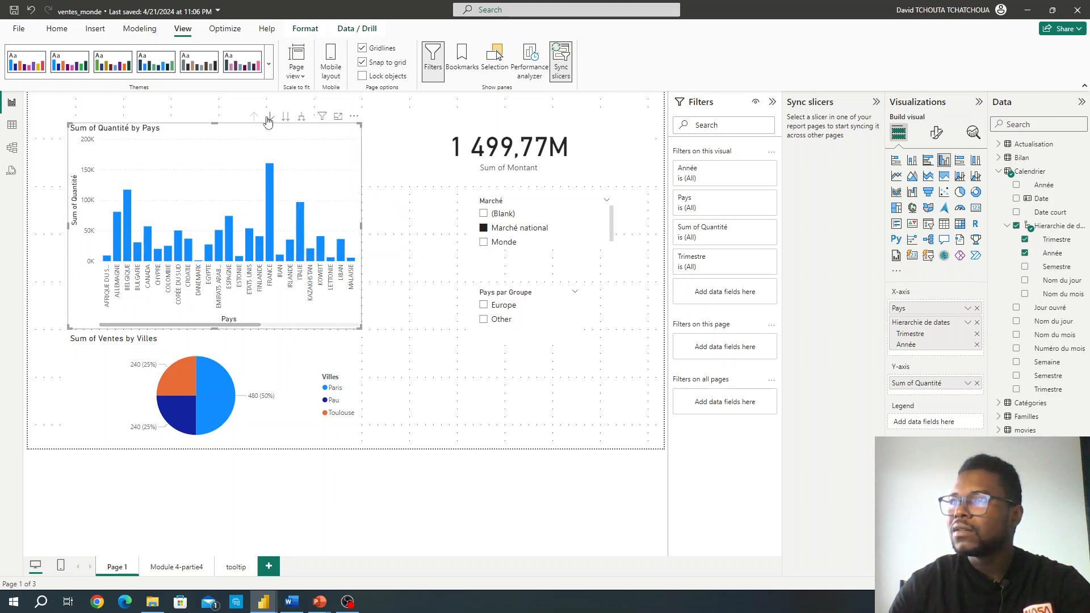
Keep Sum as the chart's Quantité aggregation and set the Quantité column's default summarization to Don't summarize
left_click(968, 384)
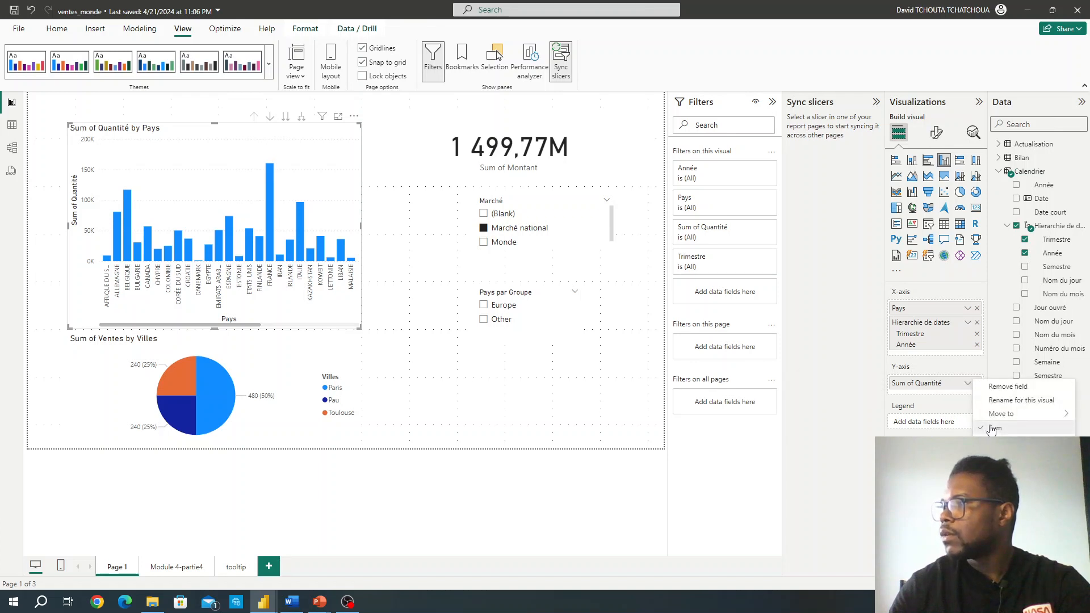
left_click(993, 428)
left_click(968, 385)
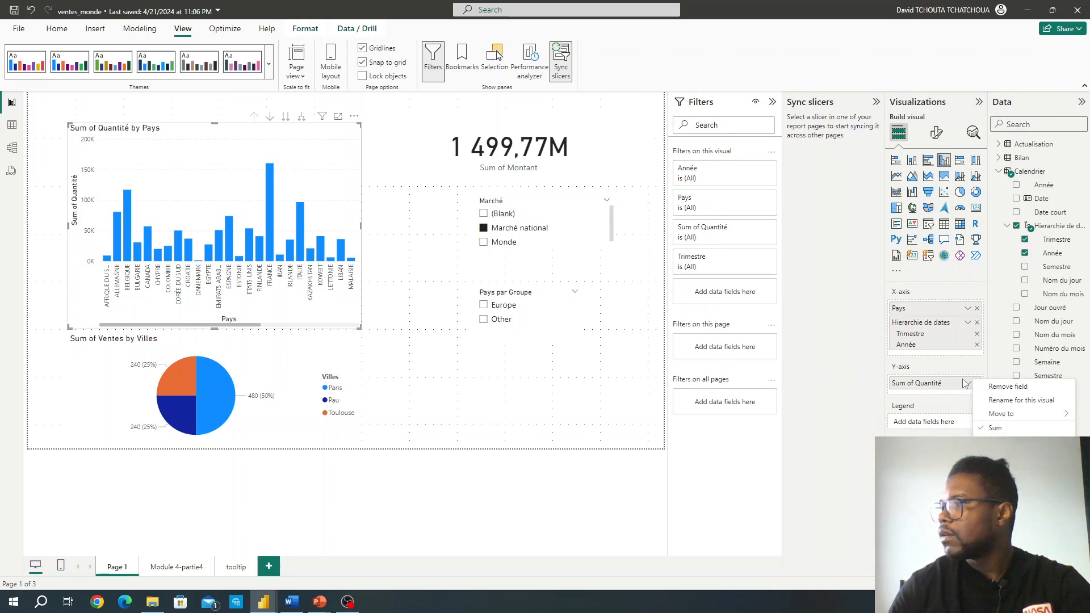
left_click(847, 407)
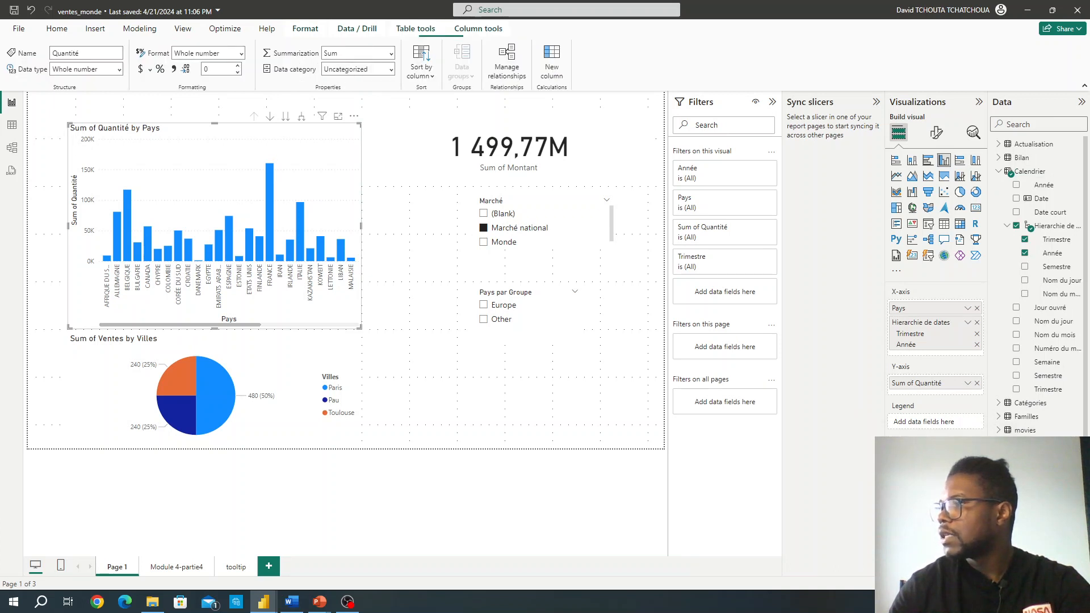
left_click(391, 54)
left_click(377, 68)
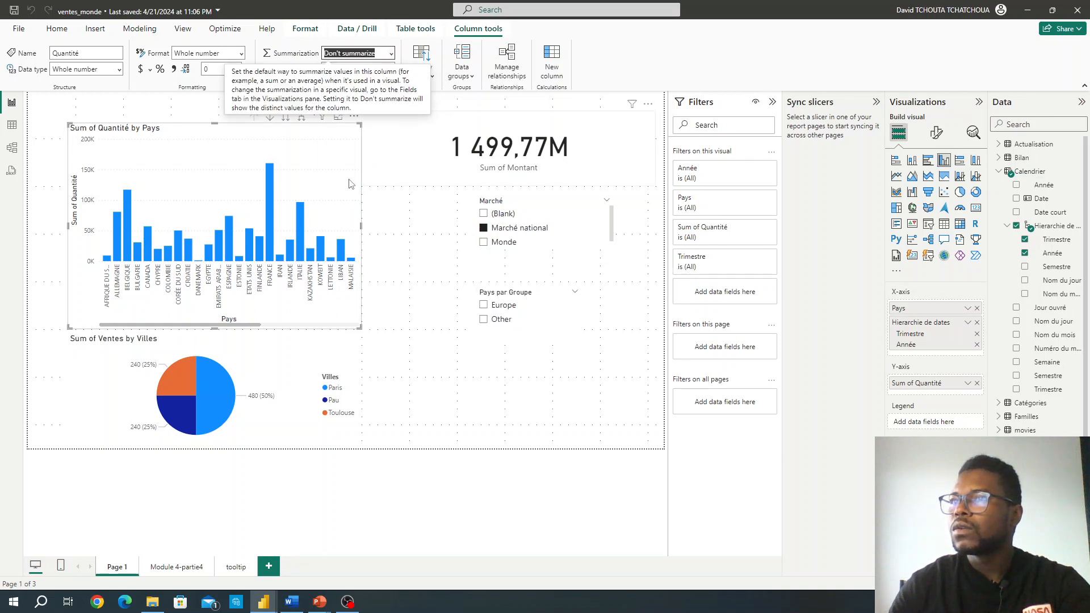
Examine the context commands available on the column chart and the aggregation options of its Sum of Quantité field
right_click(328, 176)
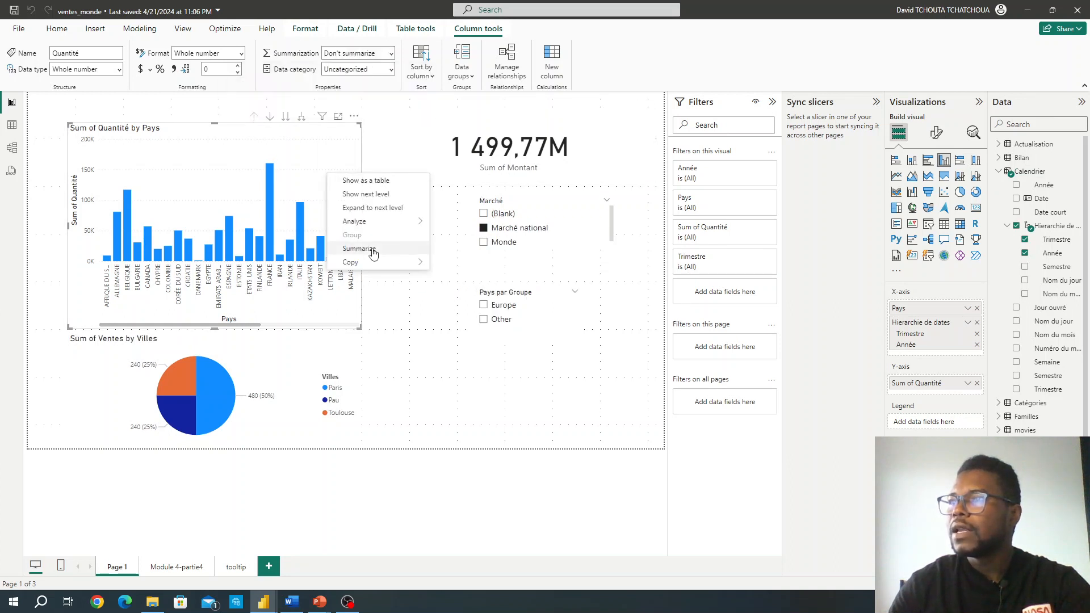
mouse_move(413, 267)
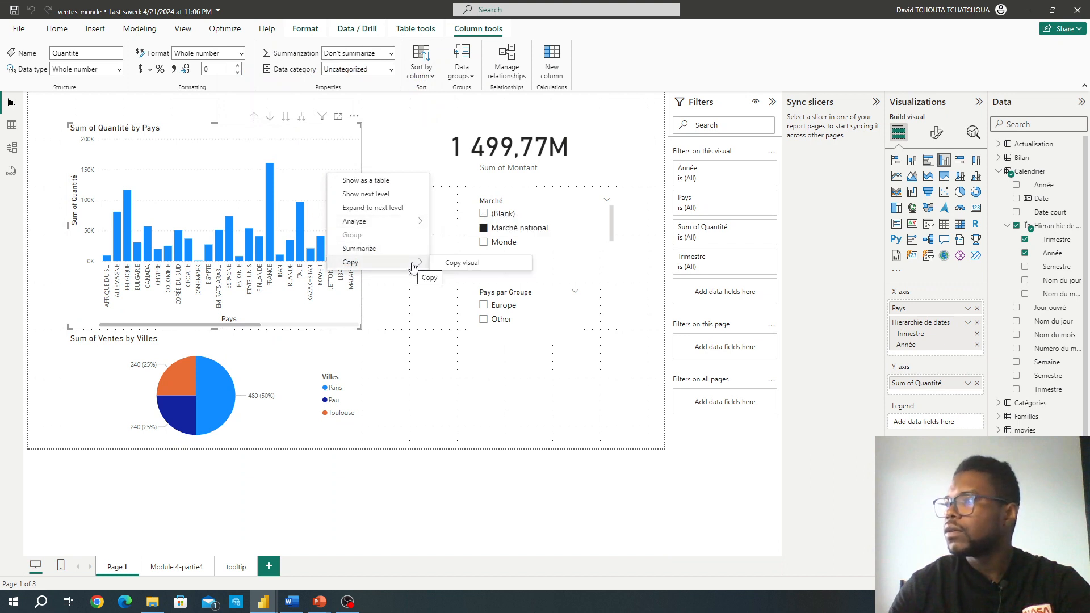
left_click(968, 383)
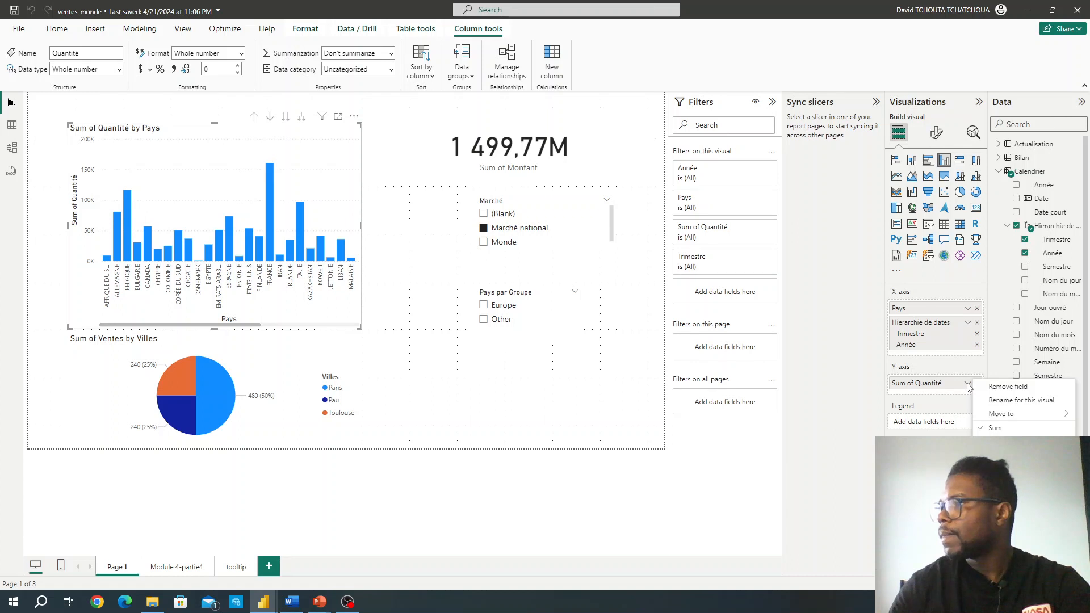
left_click(830, 379)
right_click(305, 200)
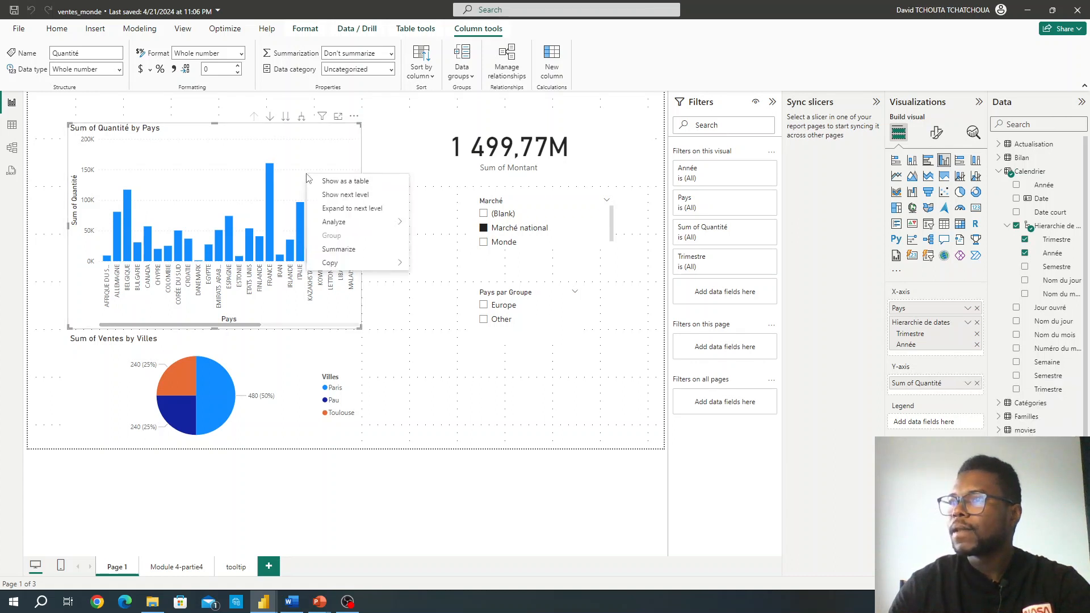
left_click(201, 130)
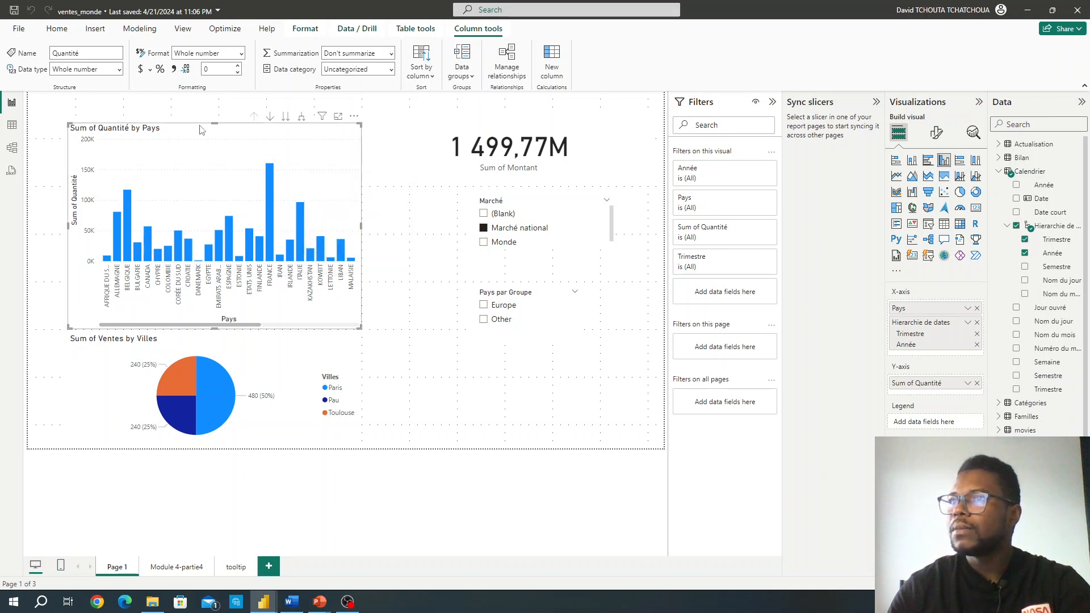
right_click(200, 130)
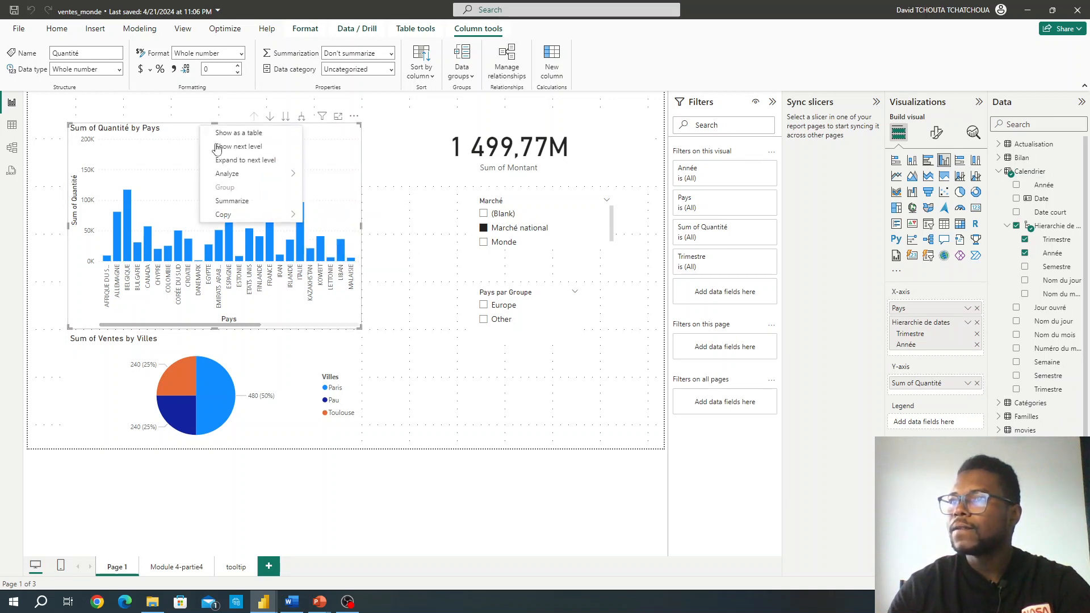
mouse_move(283, 217)
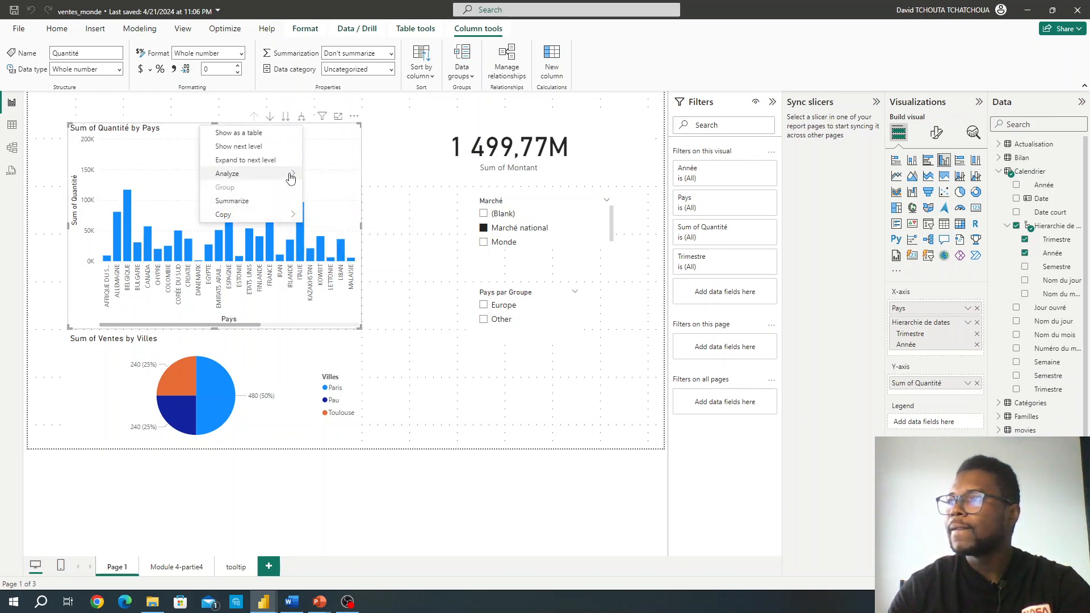
left_click(334, 144)
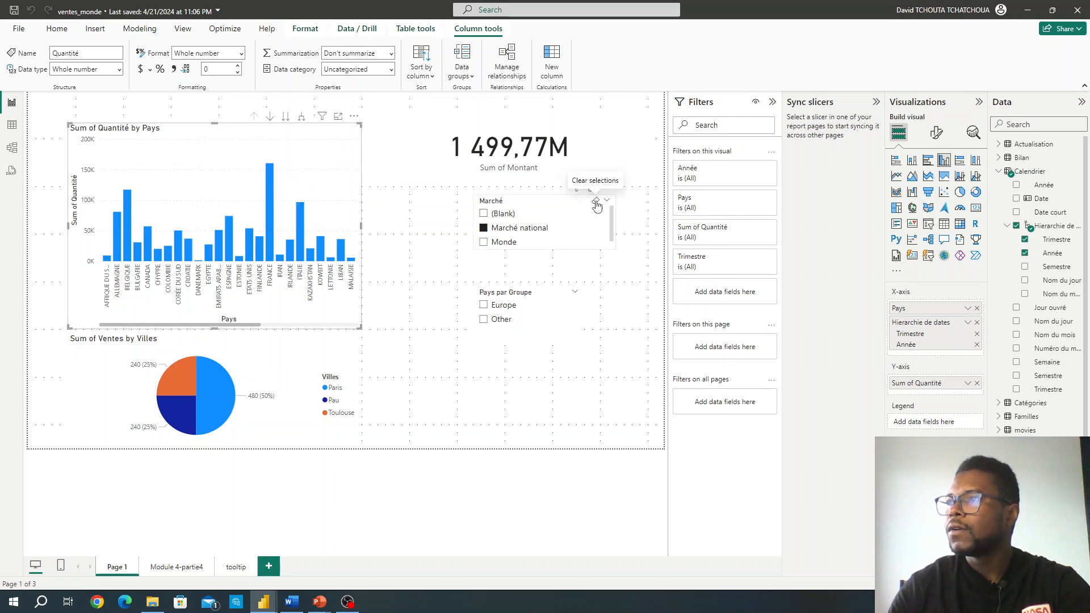
Clear the Marché slicer selection and remove the Hierarchie de dates hierarchy from the column chart's X-axis
left_click(596, 203)
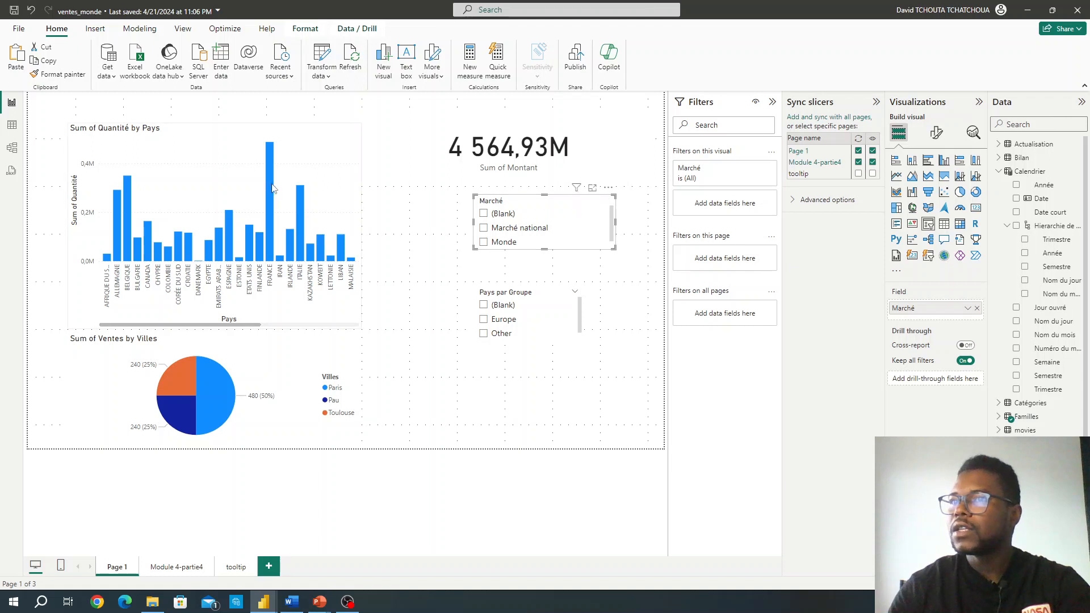
right_click(304, 157)
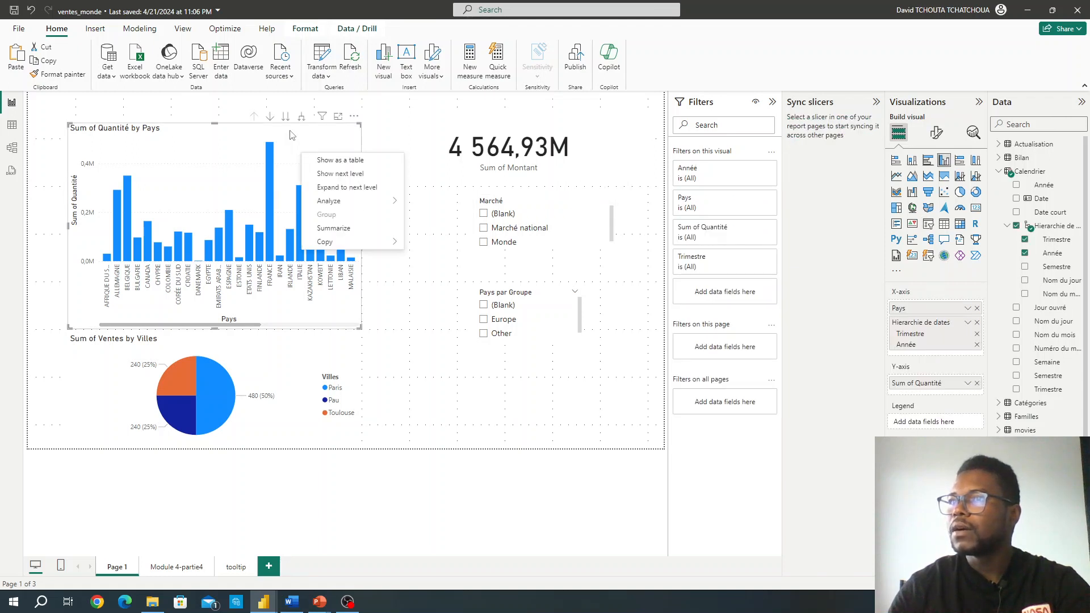
left_click(978, 323)
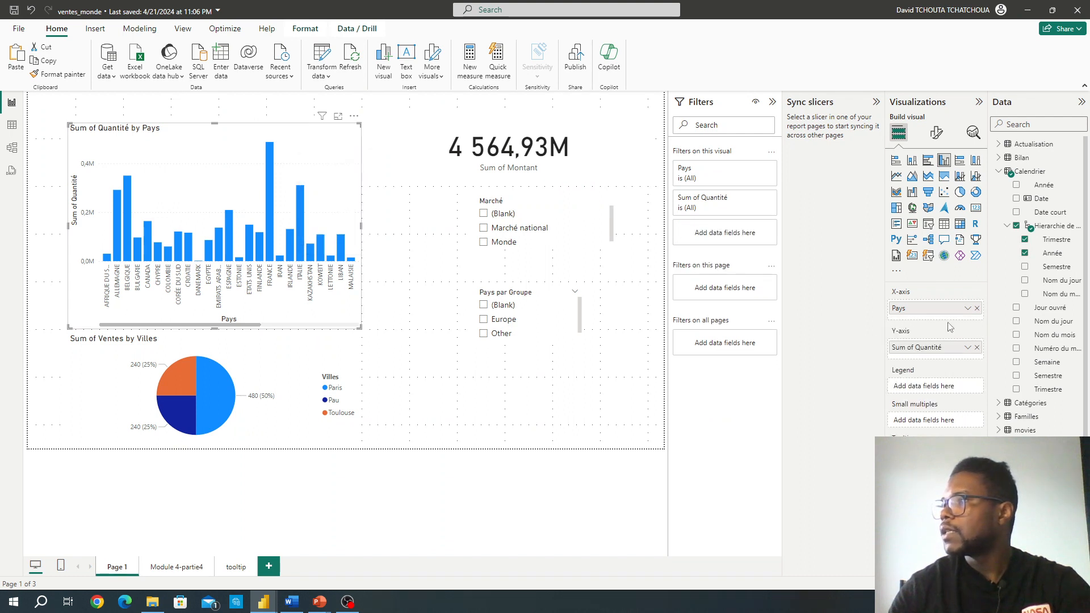
right_click(276, 181)
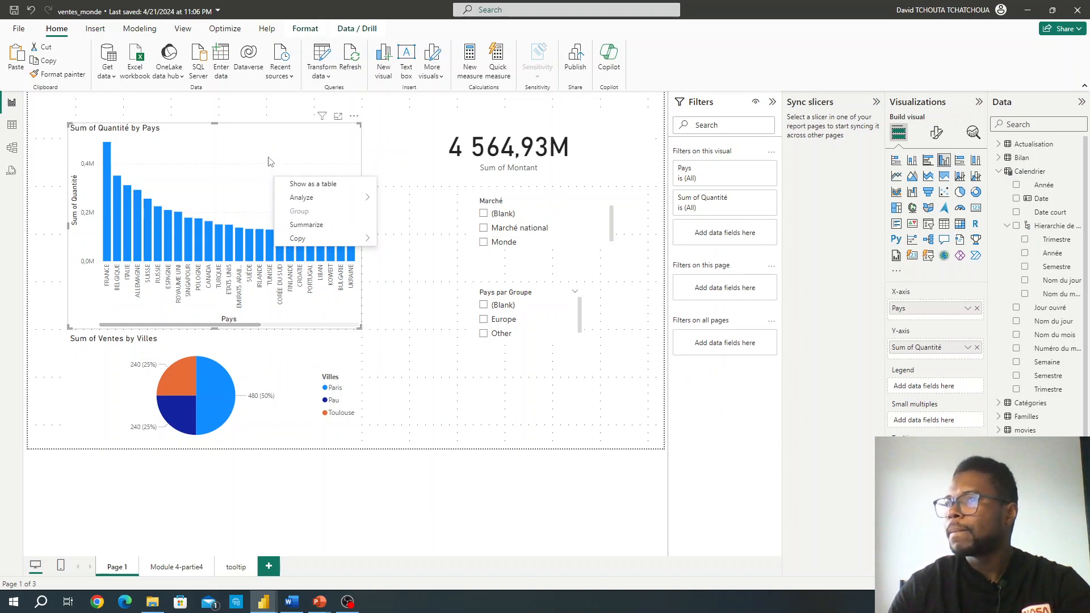
right_click(86, 149)
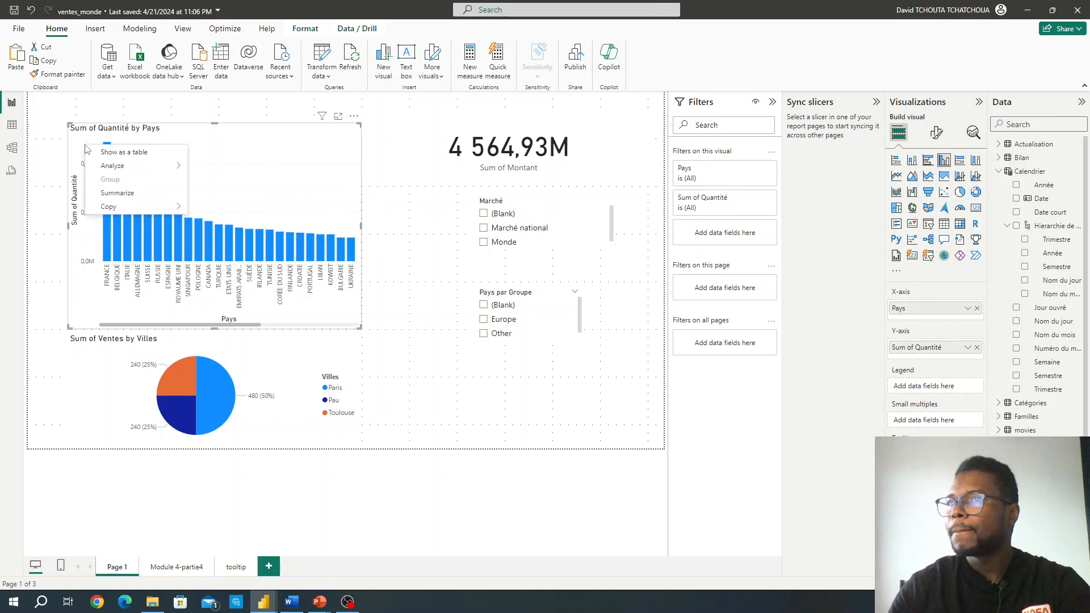
left_click(241, 141)
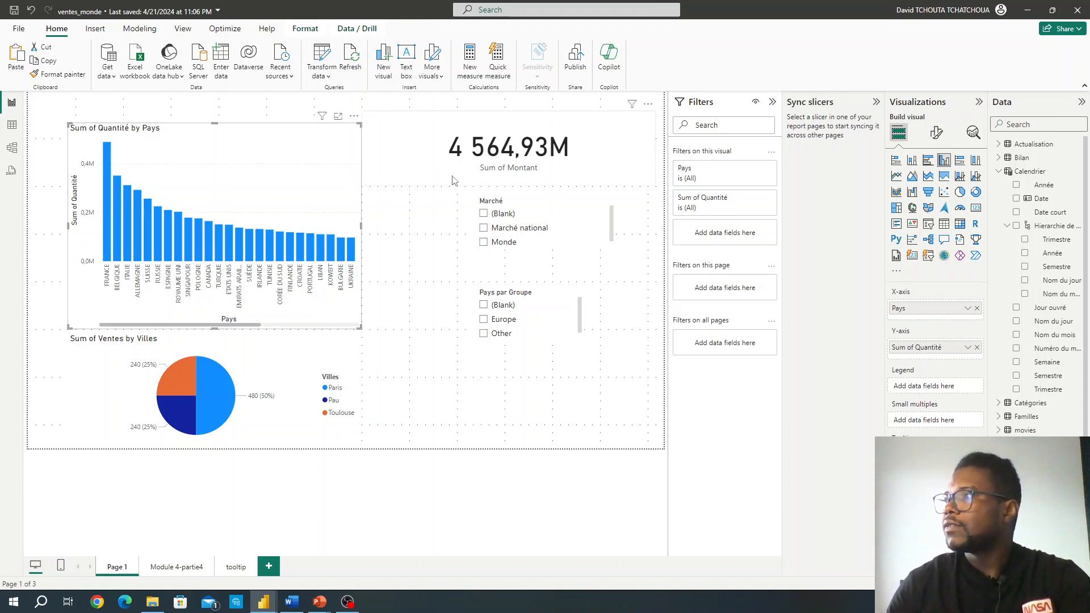
Turn off both synchronization and visibility of the Marché slicer for the Module 4-partie4 page
left_click(549, 203)
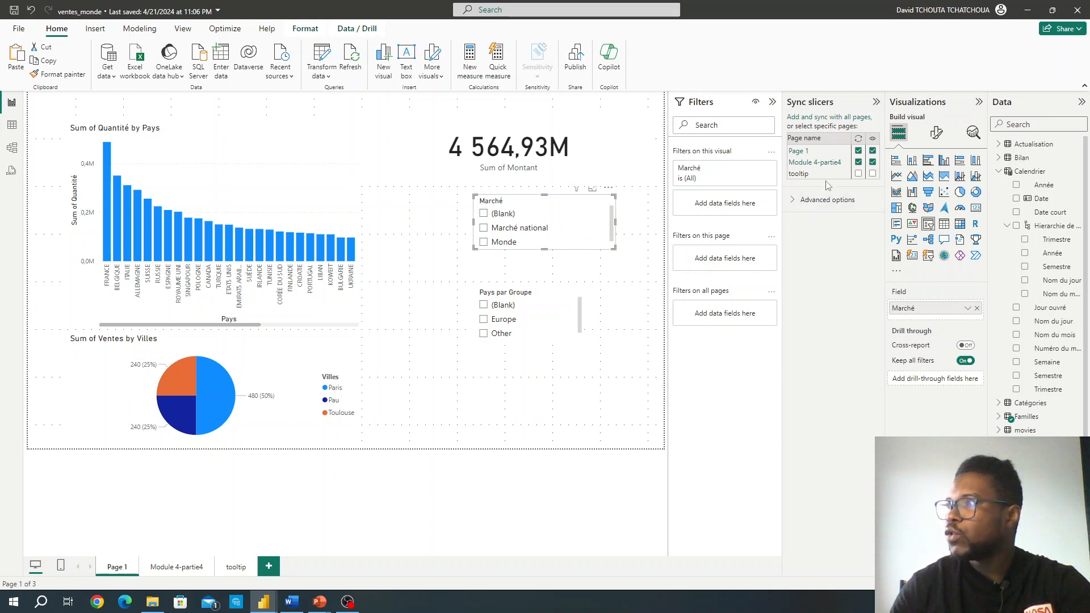
left_click(858, 162)
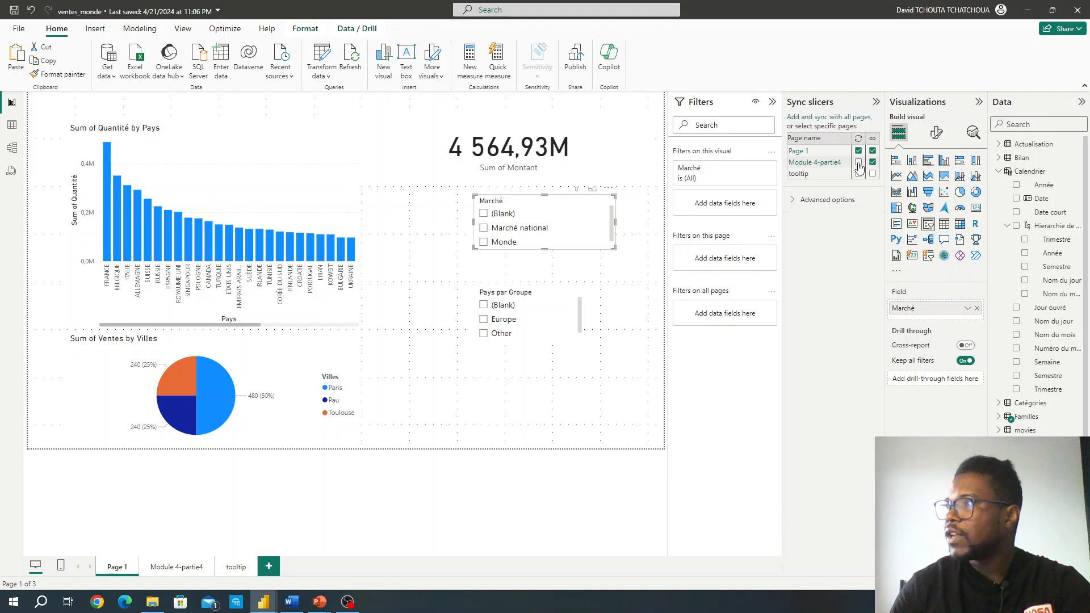
left_click(859, 163)
left_click(873, 163)
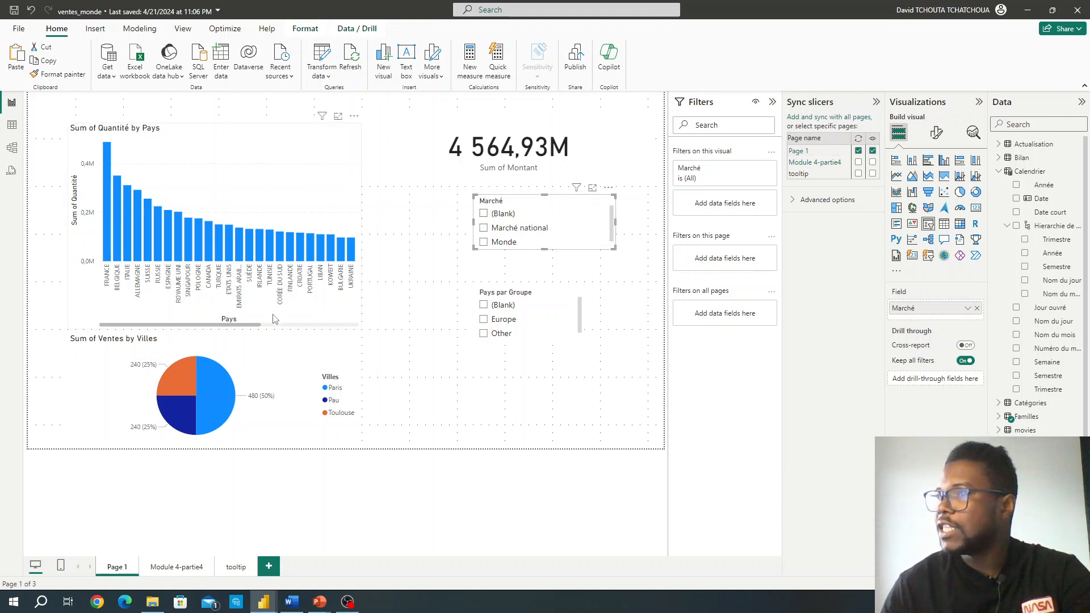
Alternate the Marché slicer on Page 1 between Marché national and Monde, leaving it on Marché national
left_click(484, 228)
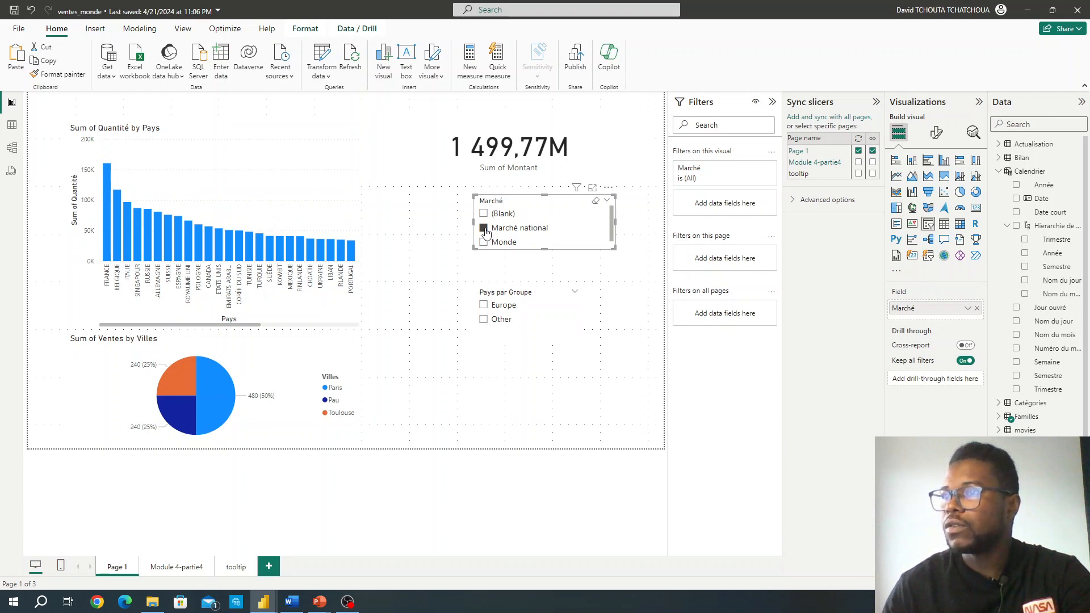
left_click(485, 241)
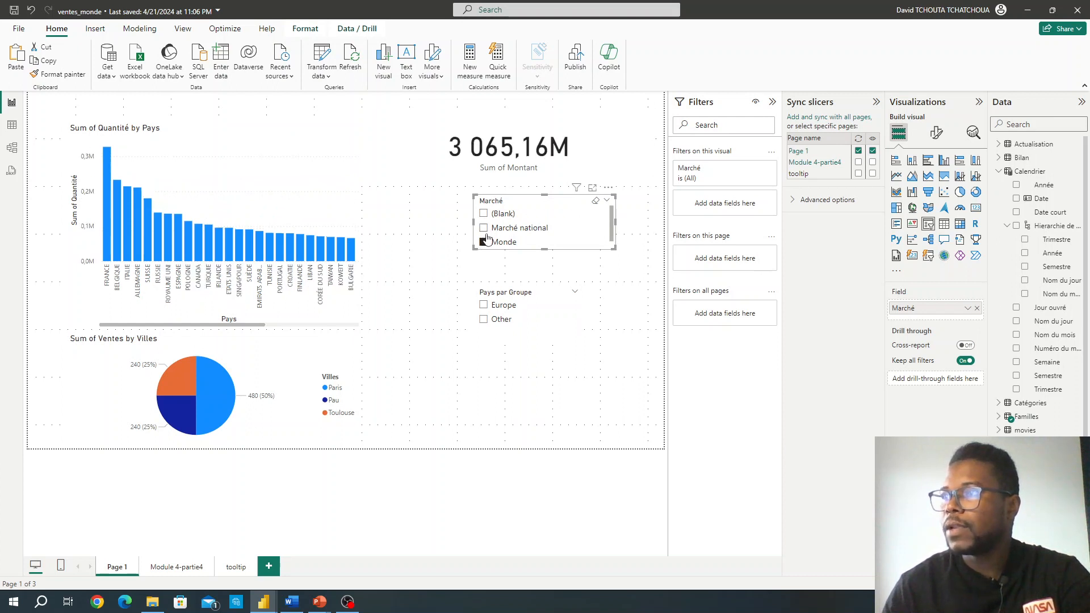
left_click(483, 228)
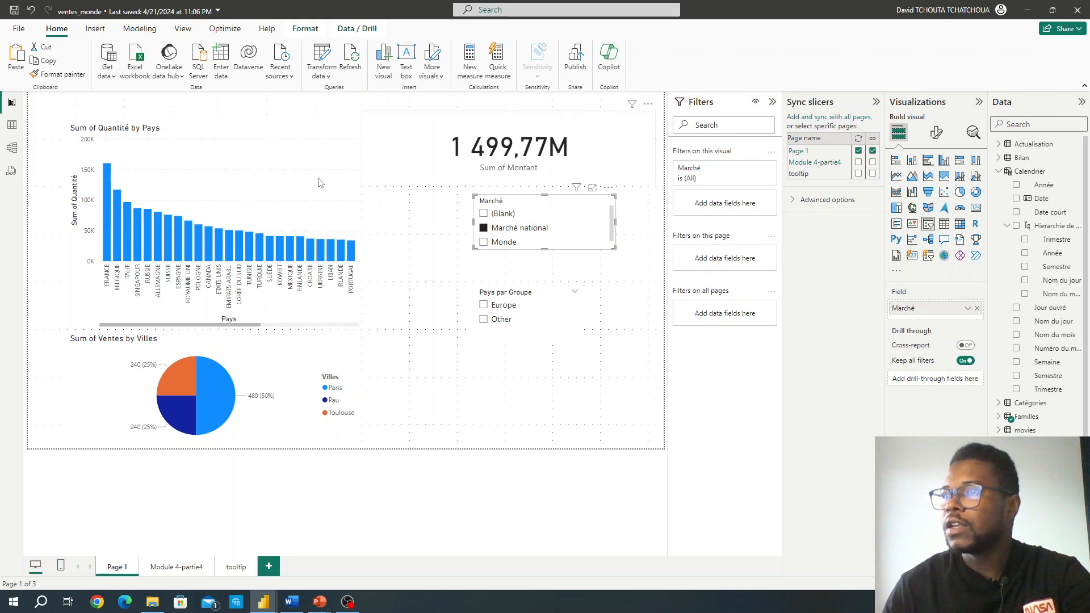
Switch the Marché slicer to Monde and back to Marché national, and compare Page 1 with the Module 4-partie4 bar chart
left_click(484, 243)
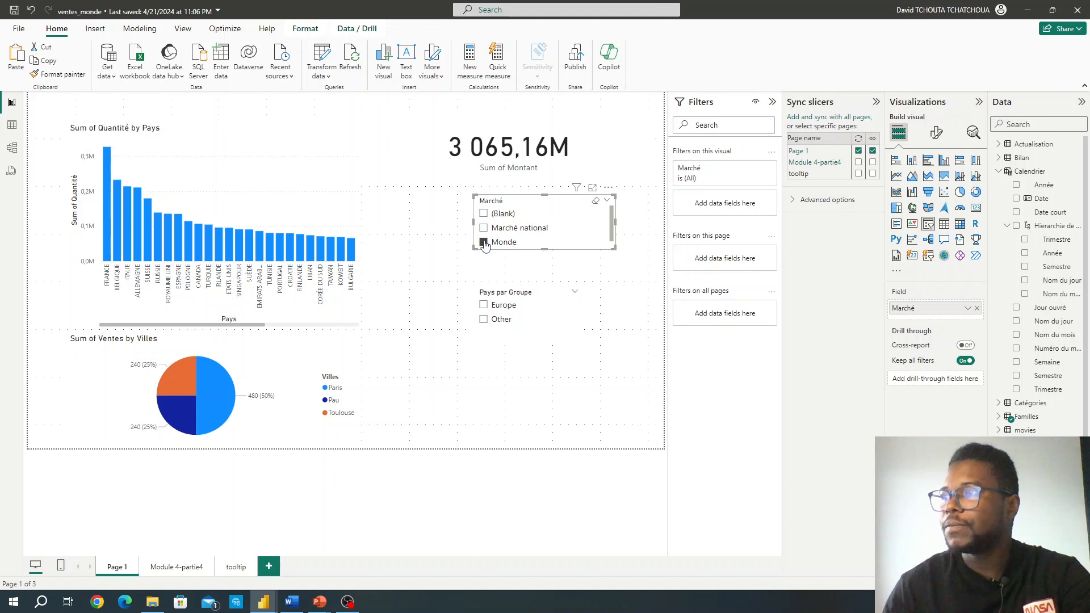
left_click(484, 228)
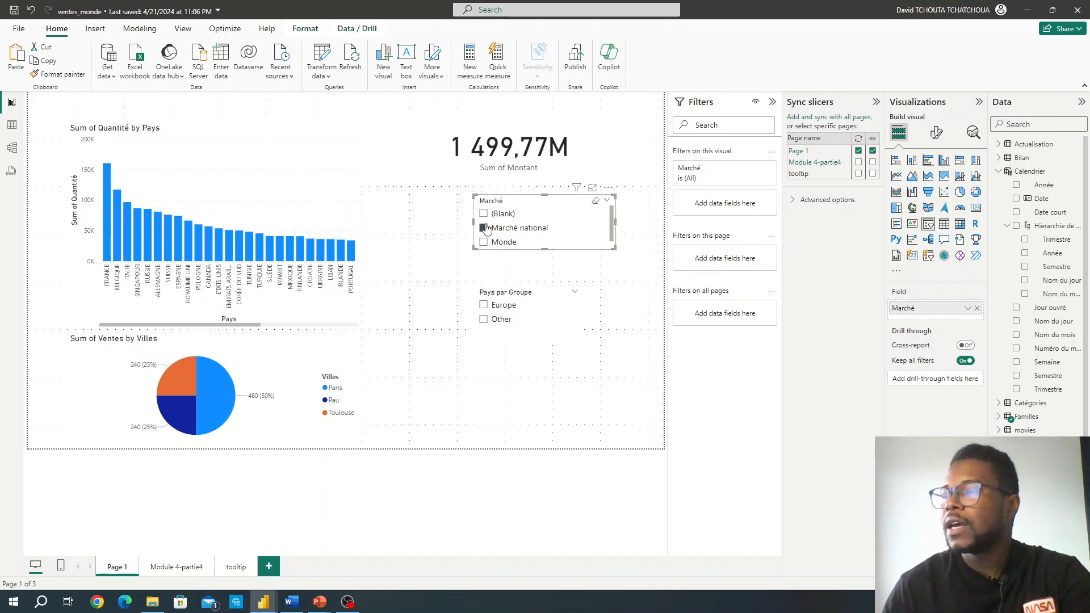
left_click(175, 568)
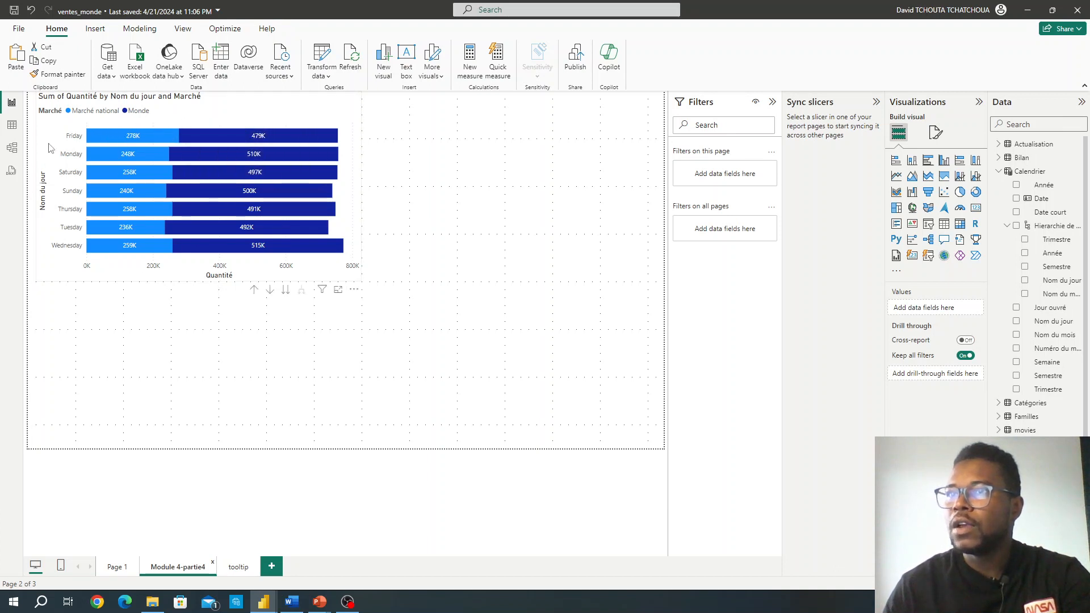
mouse_move(129, 143)
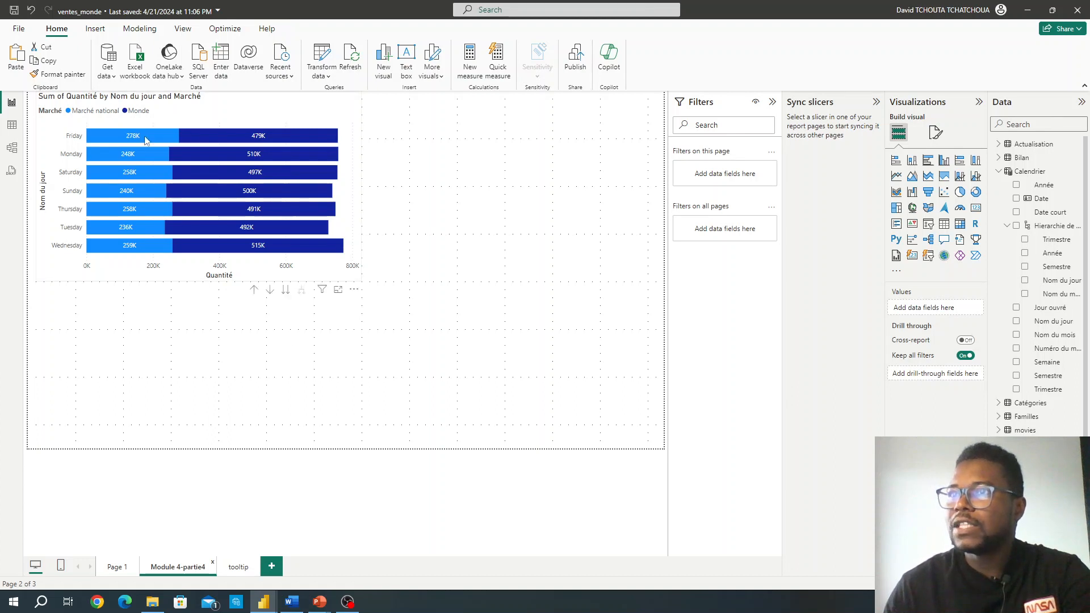
left_click(117, 567)
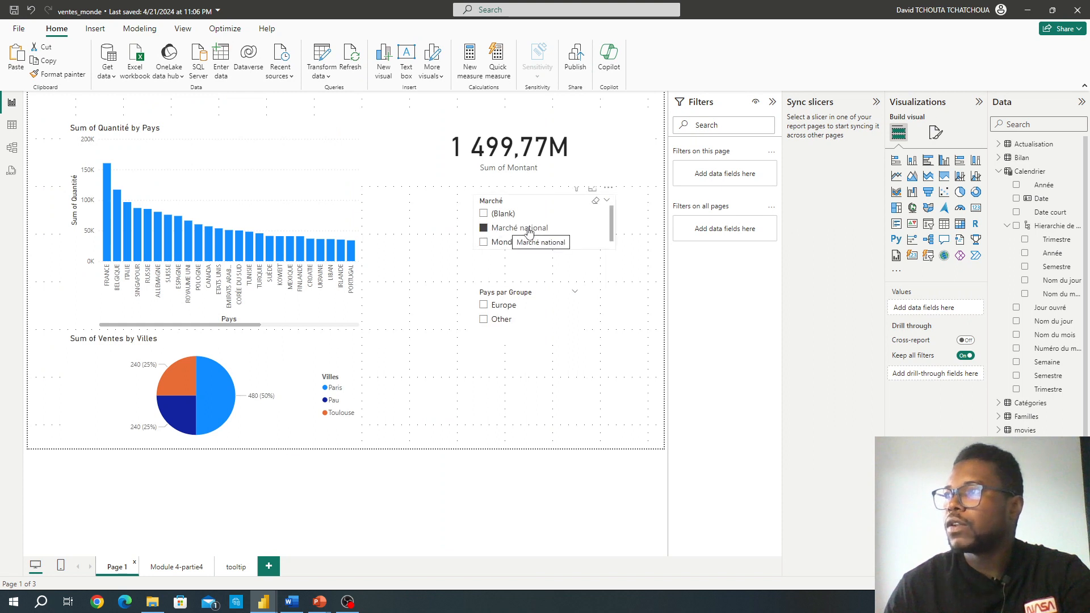
left_click(176, 565)
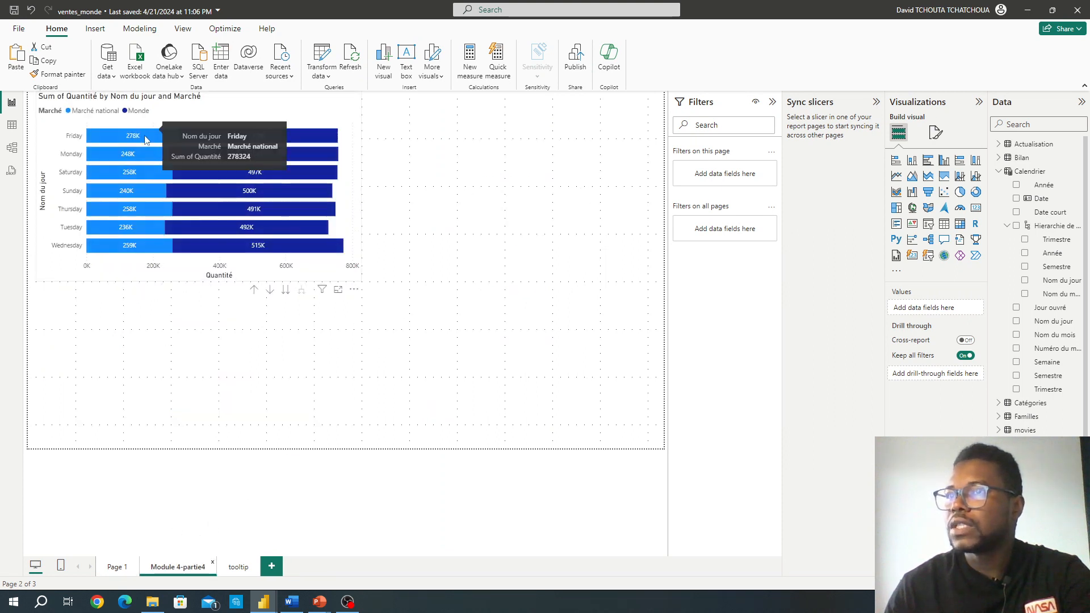
Set the Marché slicer on Page 1 to Monde and examine the daily quantities in the Module 4-partie4 chart
left_click(125, 564)
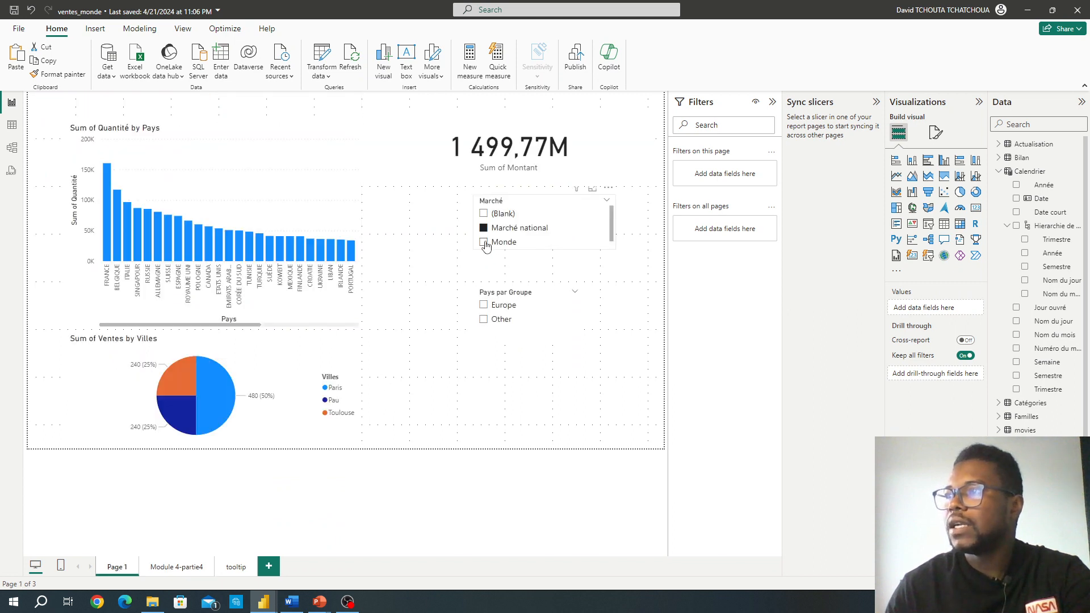
left_click(485, 244)
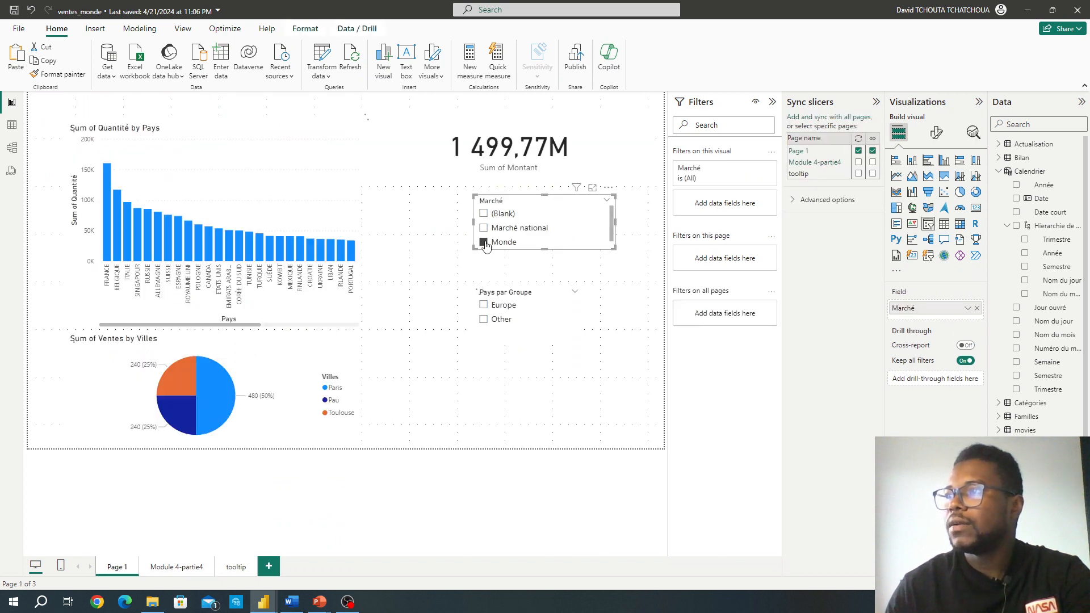
left_click(166, 568)
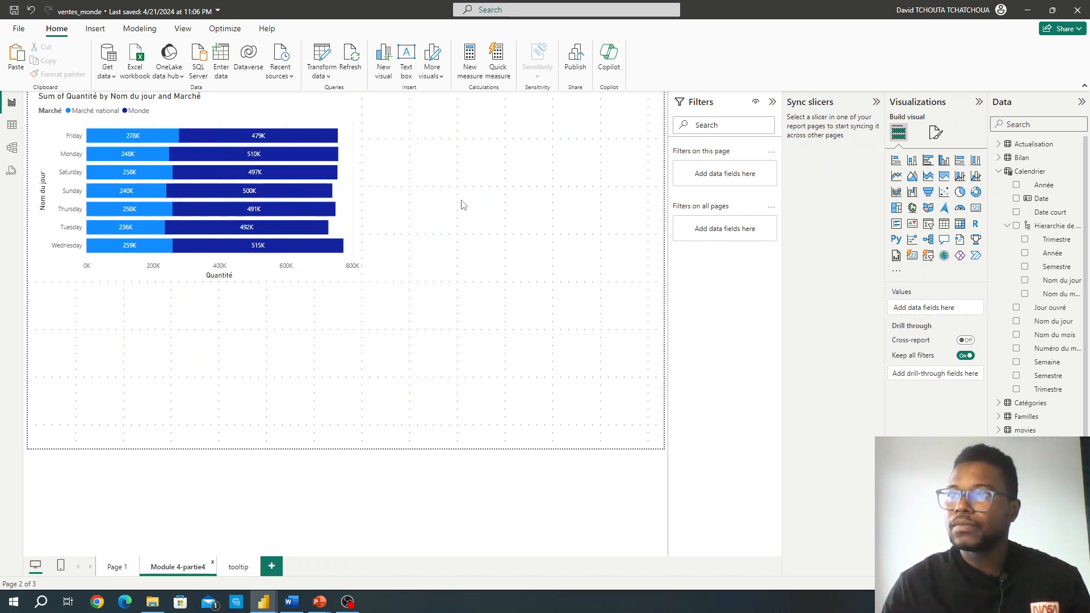
scroll(463, 205, "up", 5)
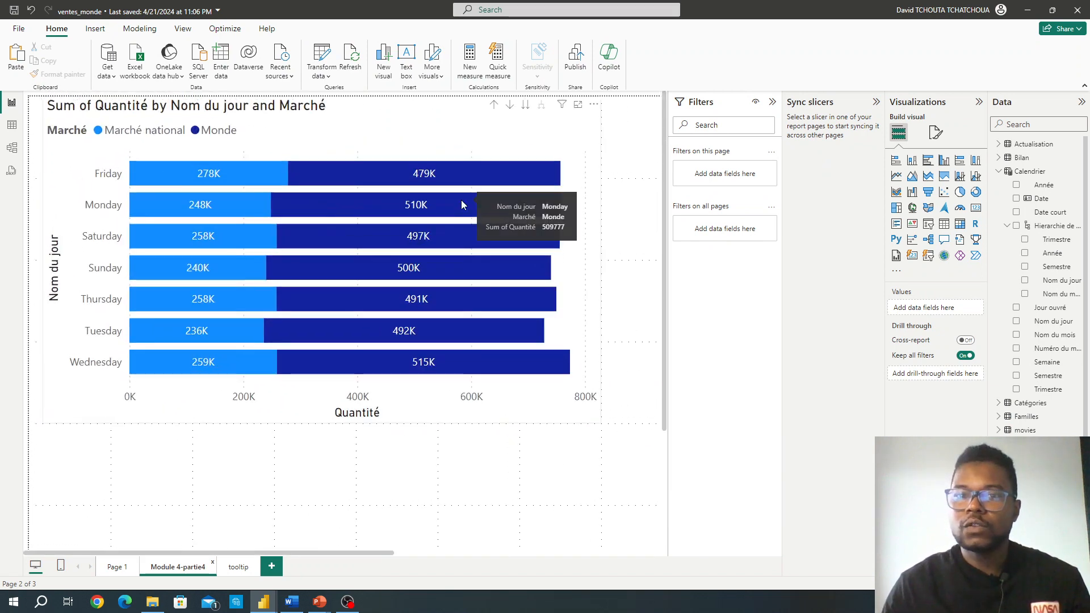
scroll(462, 205, "up", 2)
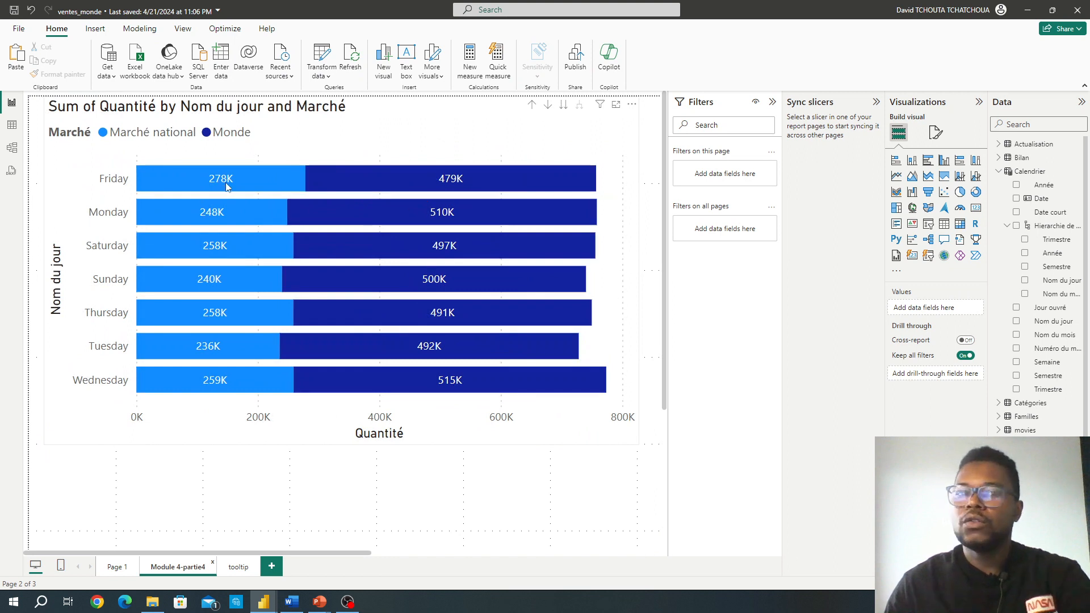
mouse_move(226, 183)
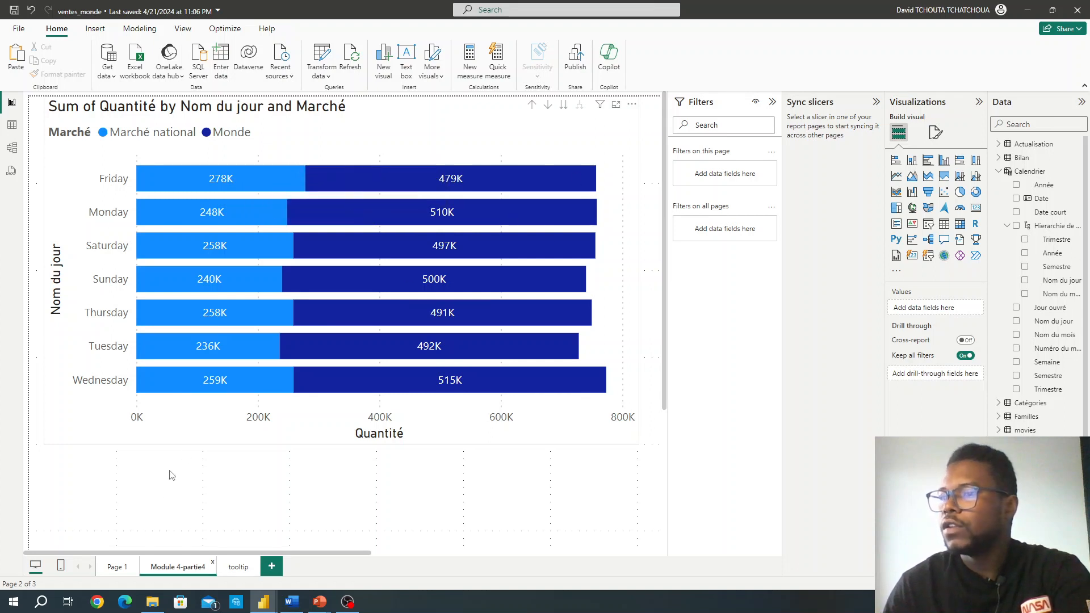
Reselect Marché national on Page 1, turn on the Marché slicer's synchronization for Module 4-partie4, and check that page's chart
left_click(115, 568)
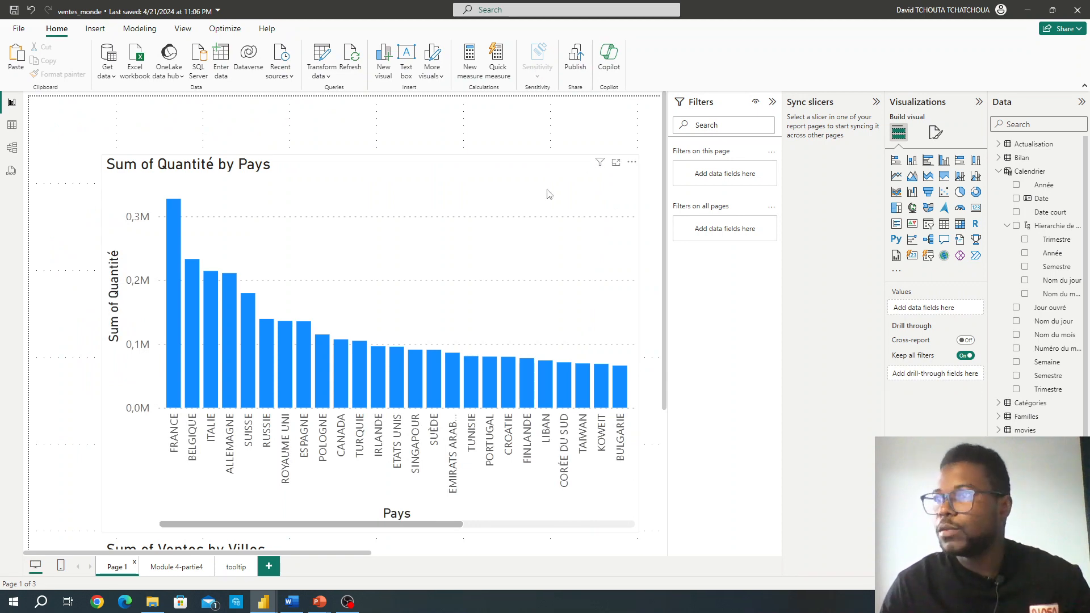
scroll(549, 194, "down", 4, "ctrl")
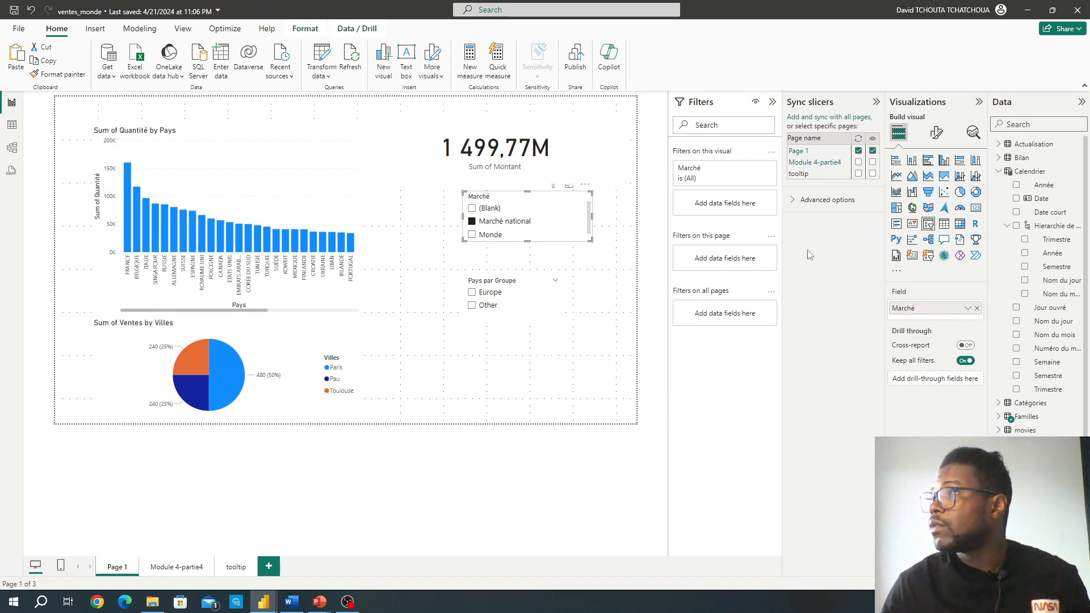
left_click_drag(783, 244, 690, 249)
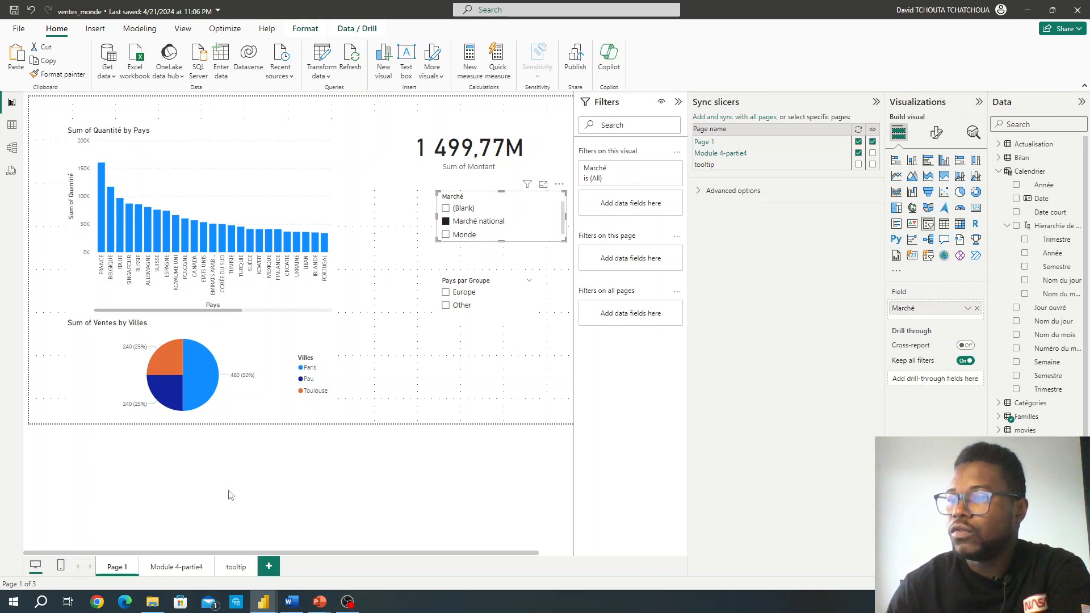
left_click(158, 567)
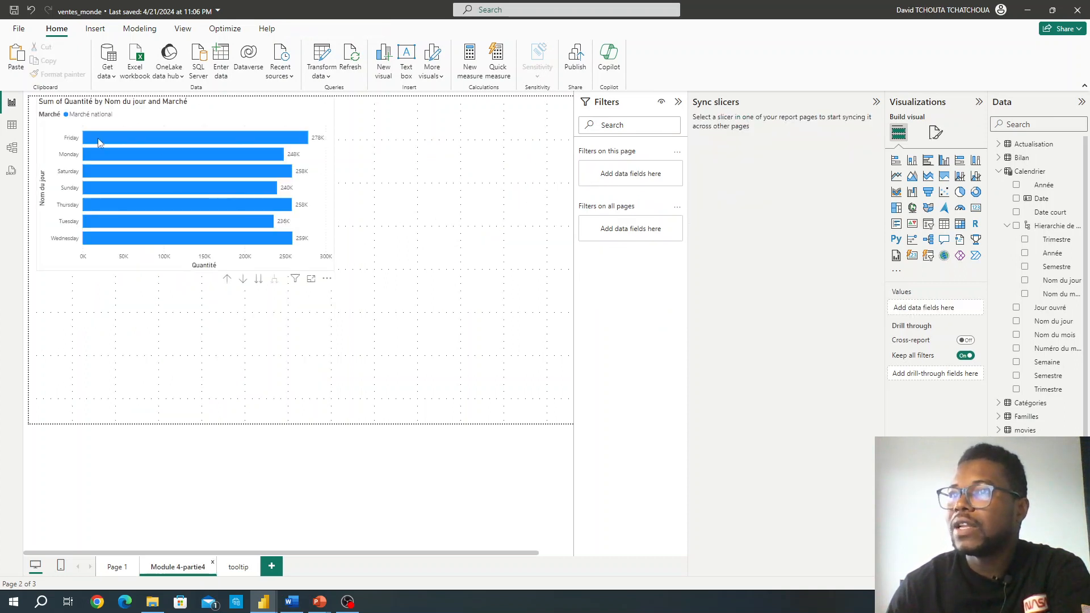
mouse_move(102, 140)
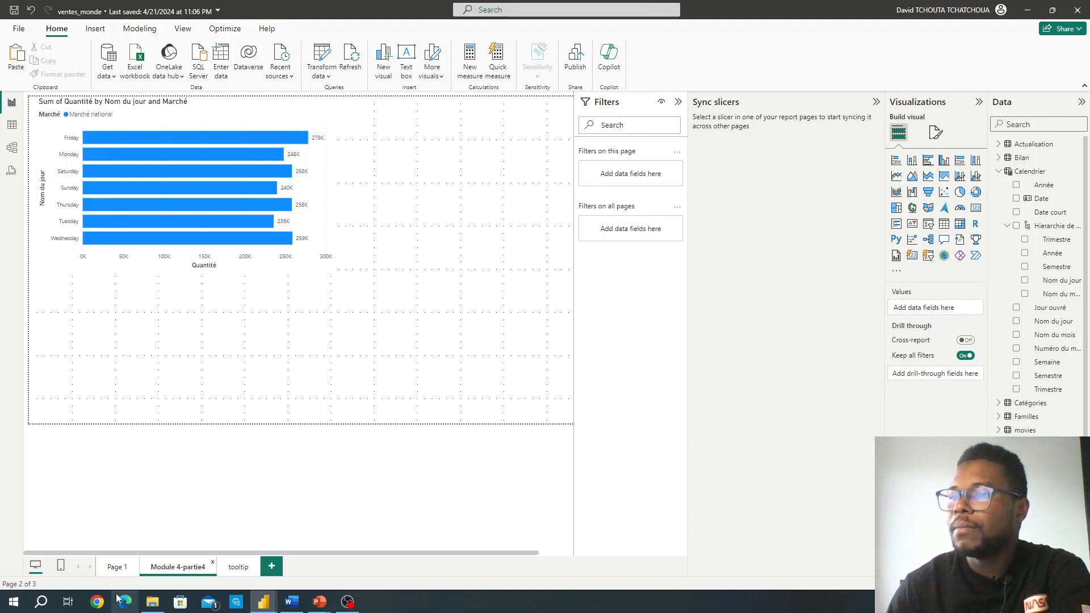
Set the synchronized Marché slicer on Page 1 to Monde and check its effect on the Module 4-partie4 chart
left_click(115, 570)
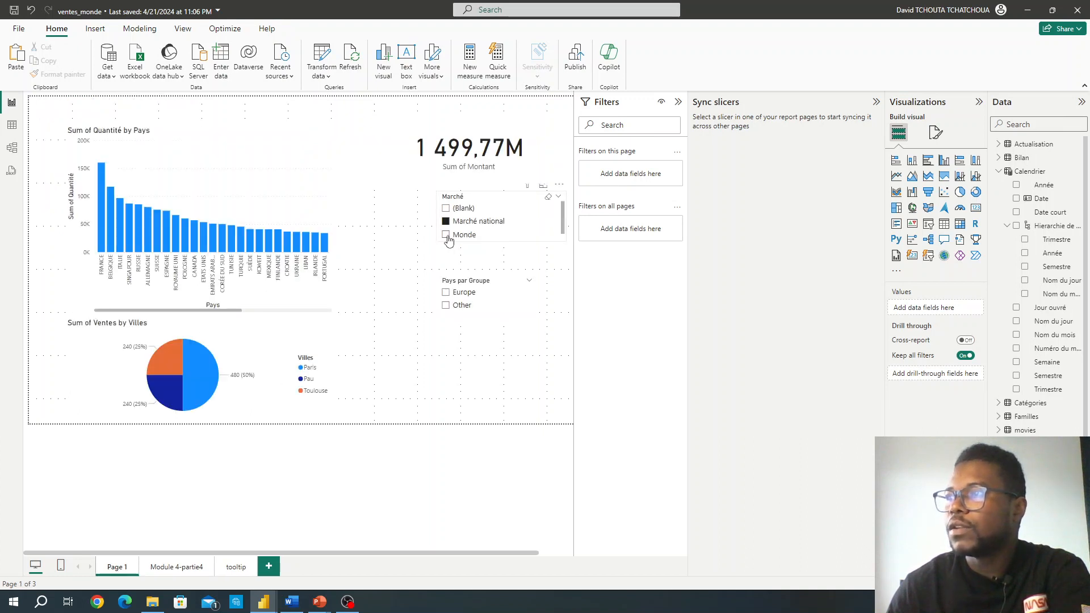
left_click(447, 236)
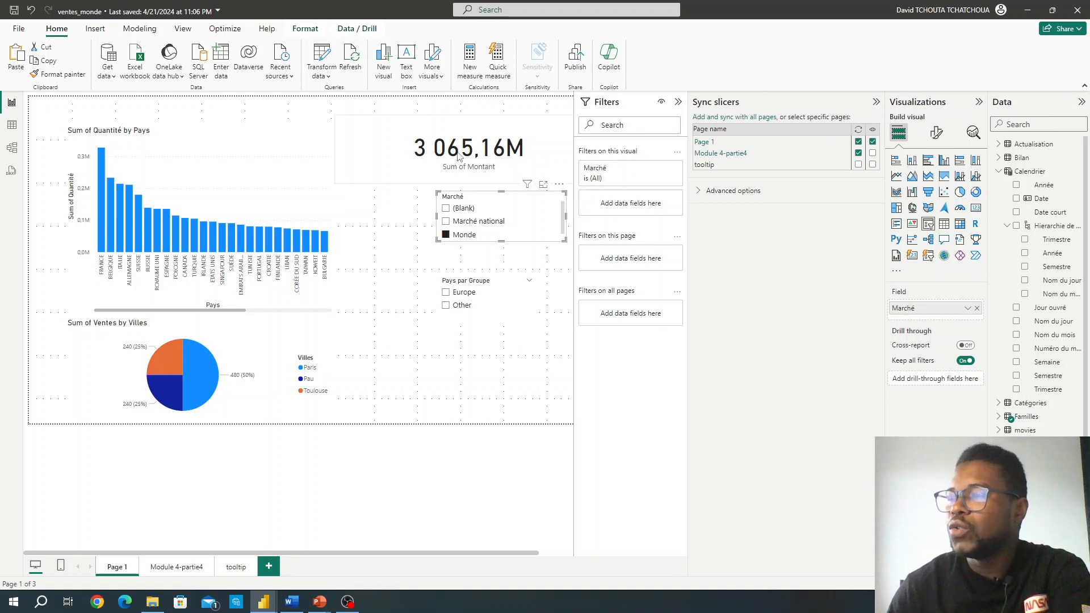
left_click(166, 568)
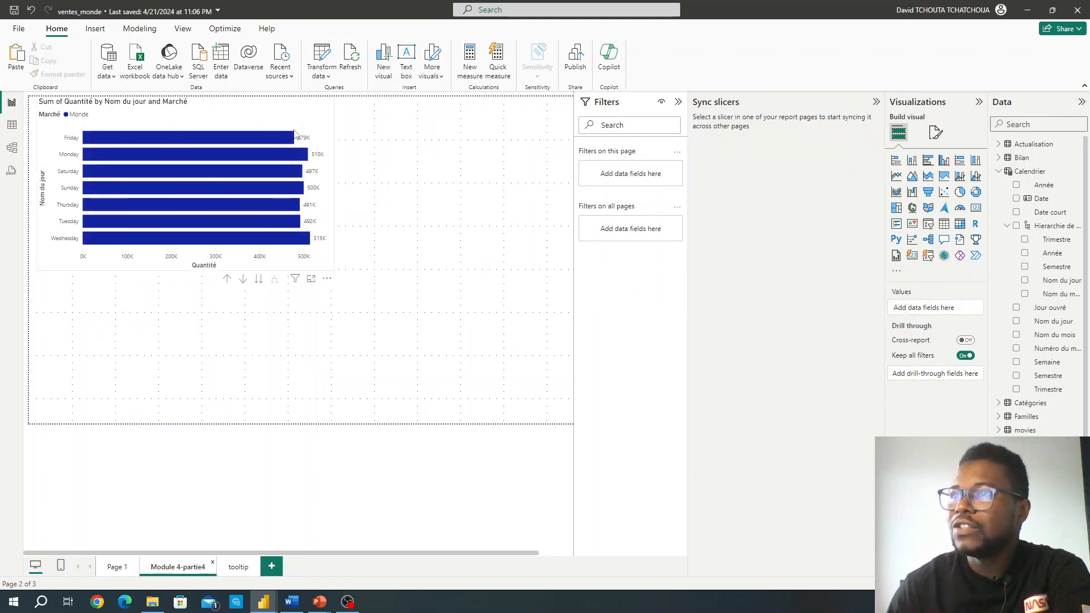
mouse_move(284, 141)
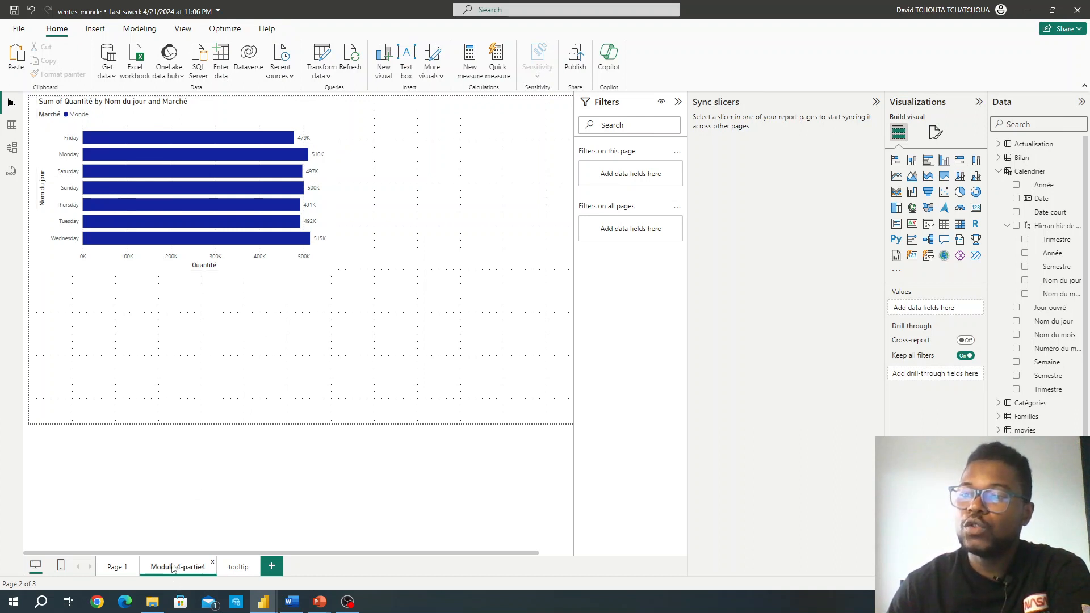
Review the Marché slicer's synchronization settings on Page 1 and check whether the slicer is displayed on Module 4-partie4
left_click(116, 567)
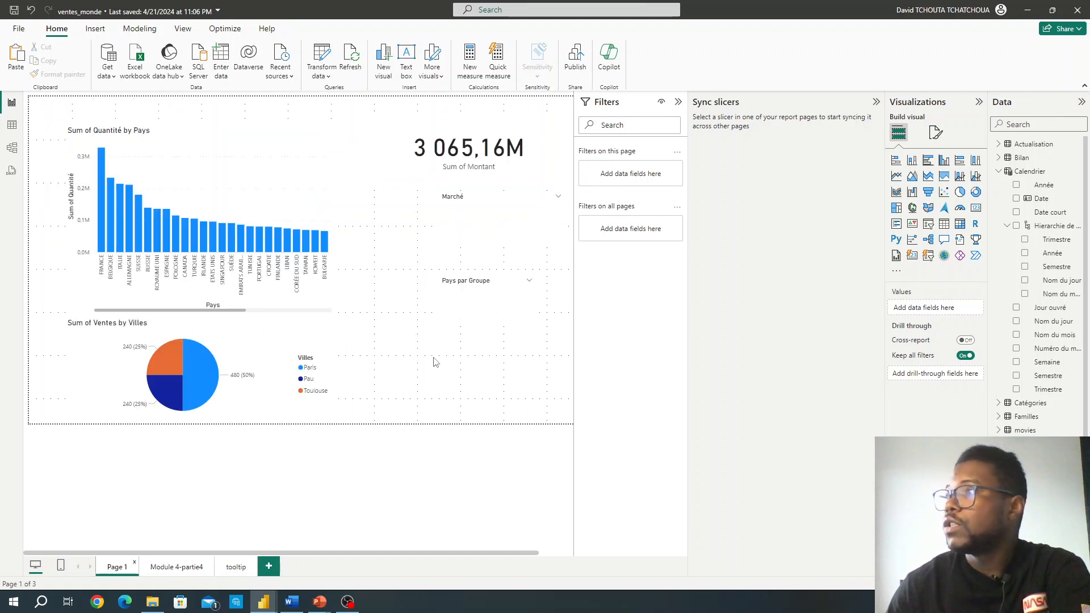
left_click(482, 198)
left_click(860, 154)
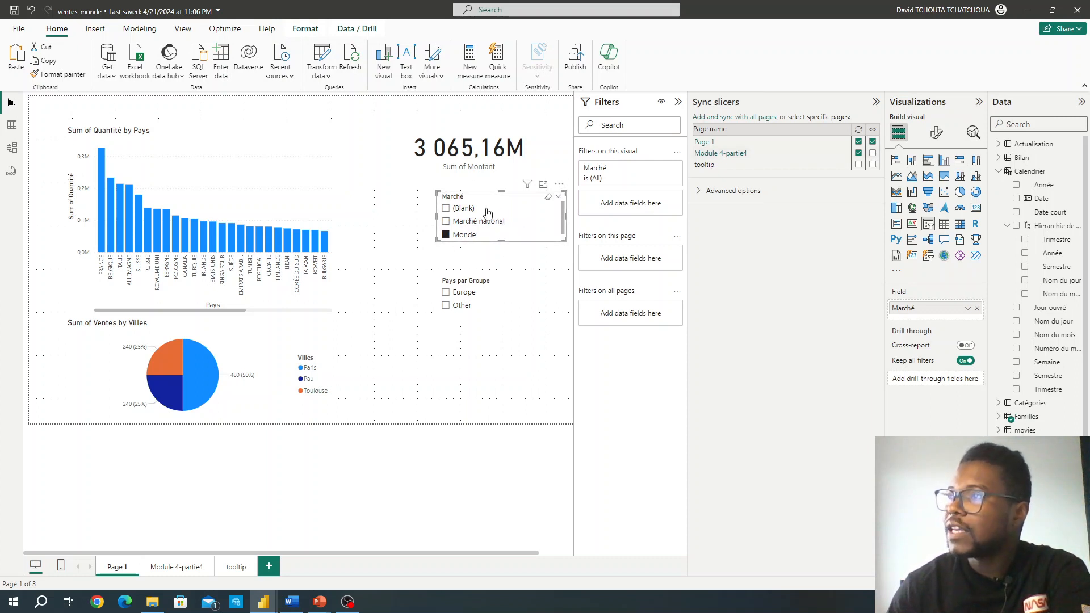
left_click(174, 568)
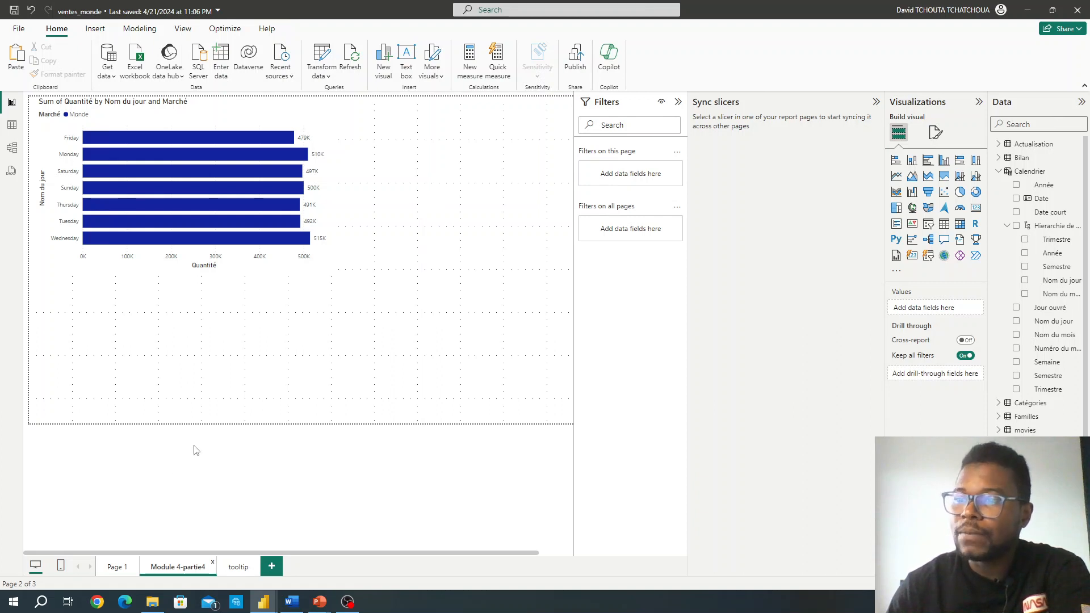
left_click(113, 566)
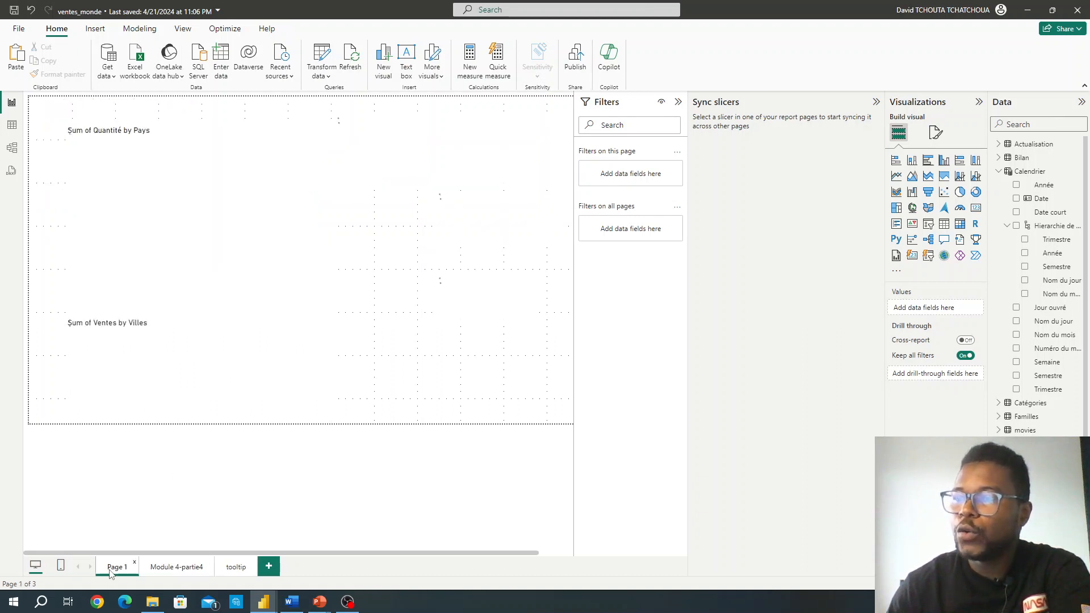
Make the Marché slicer visible on Module 4-partie4, select Marché national on Page 1, and check both slicer and chart there
left_click(502, 197)
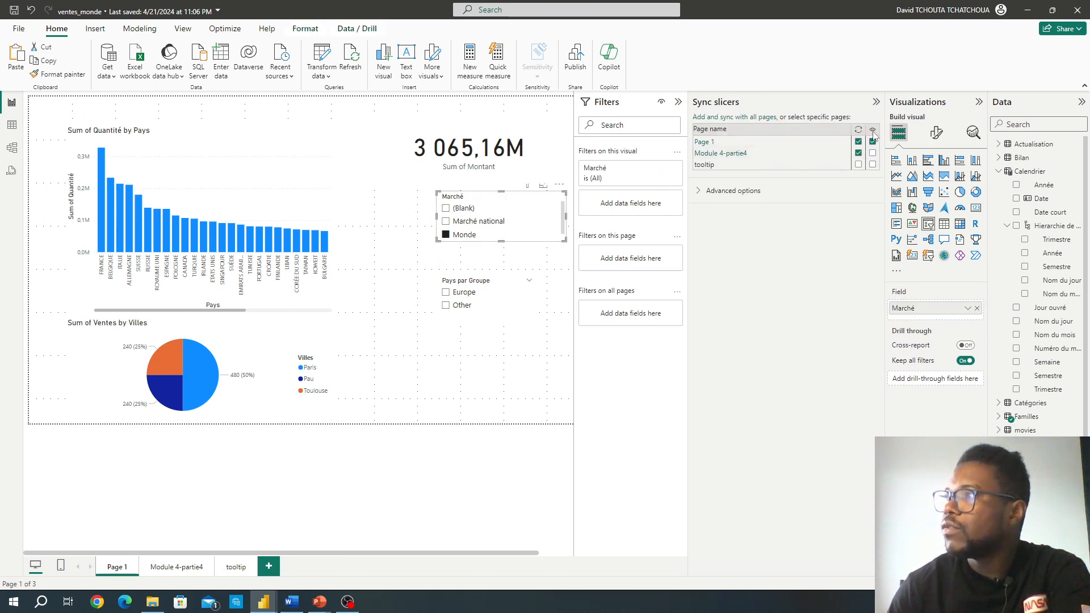
left_click(874, 155)
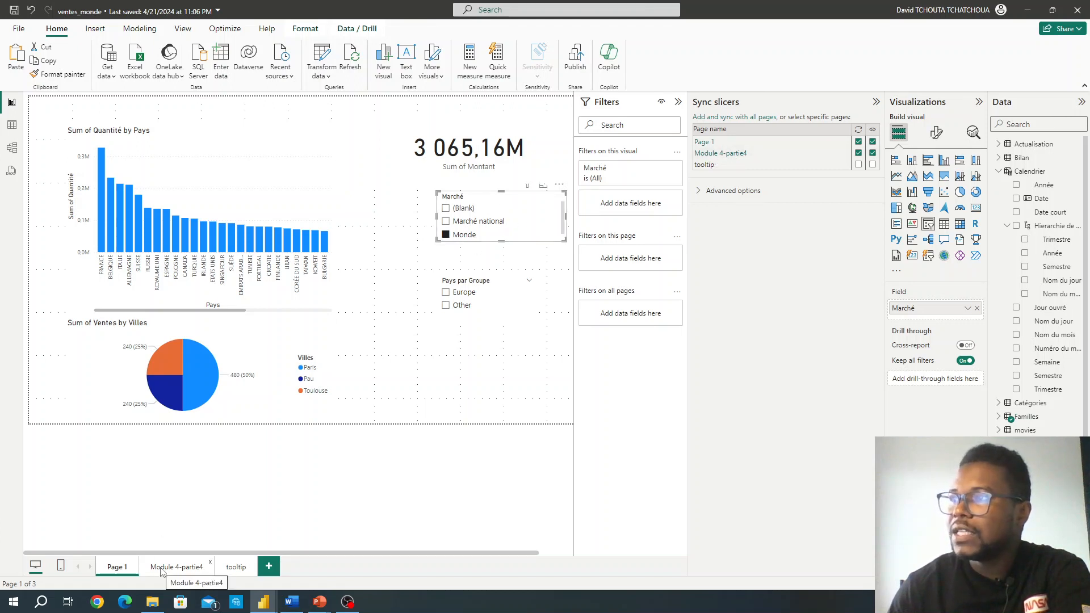
left_click(446, 221)
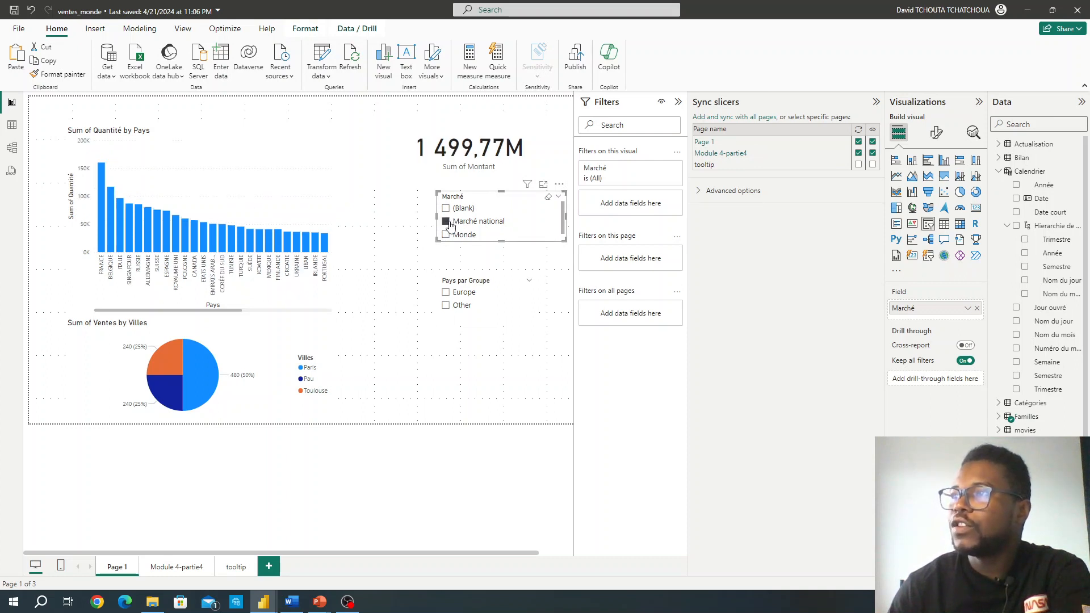
left_click(178, 567)
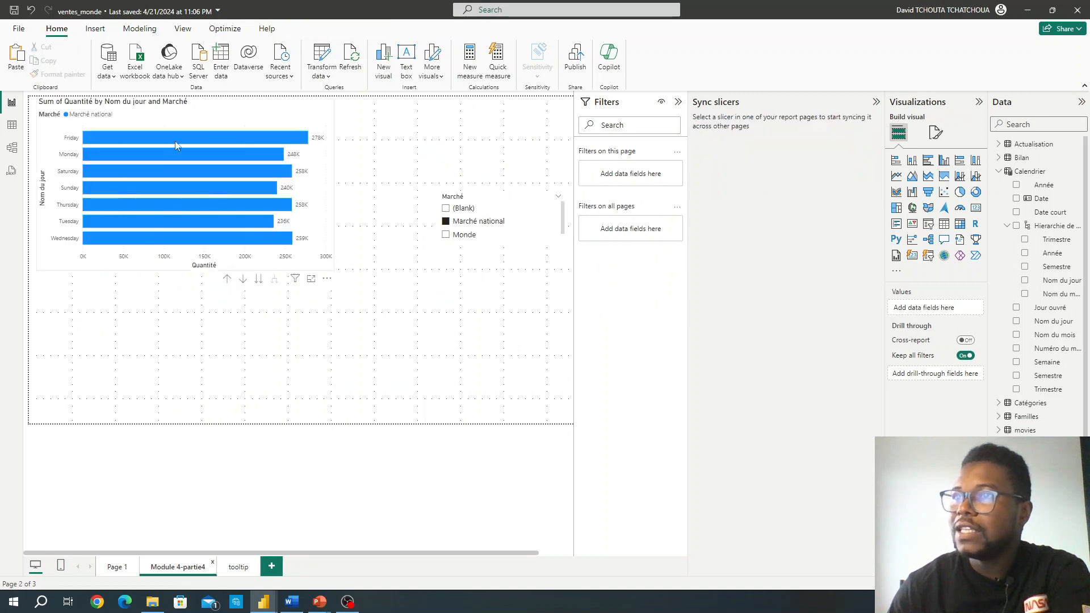
mouse_move(259, 143)
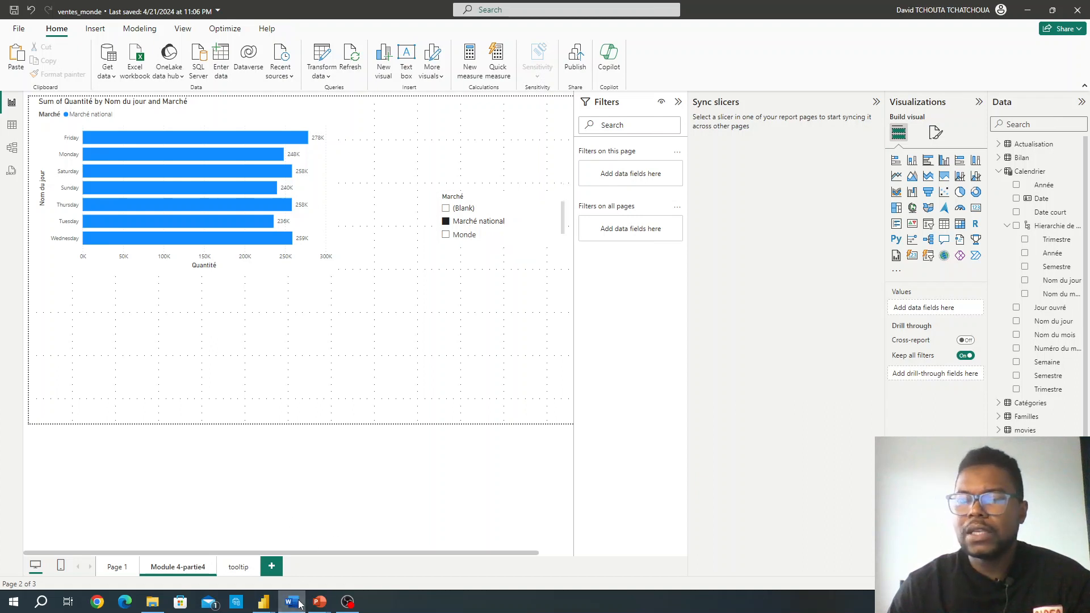
Switch to the PowerPoint presentation and show slide 71 about using segments to define the report
mouse_move(320, 604)
left_click(404, 558)
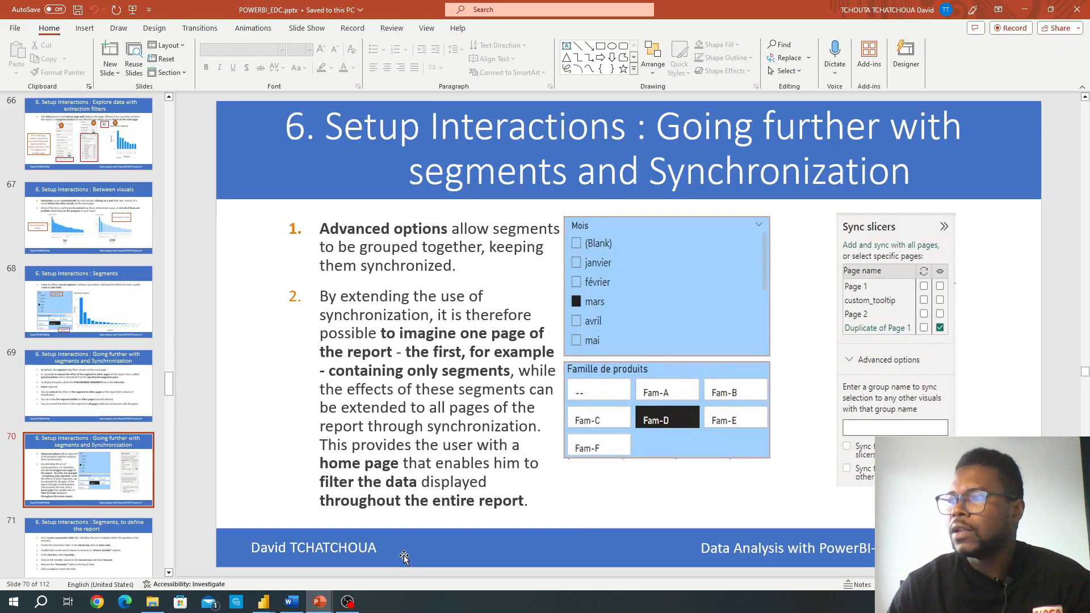
scroll(453, 385, "down", 1)
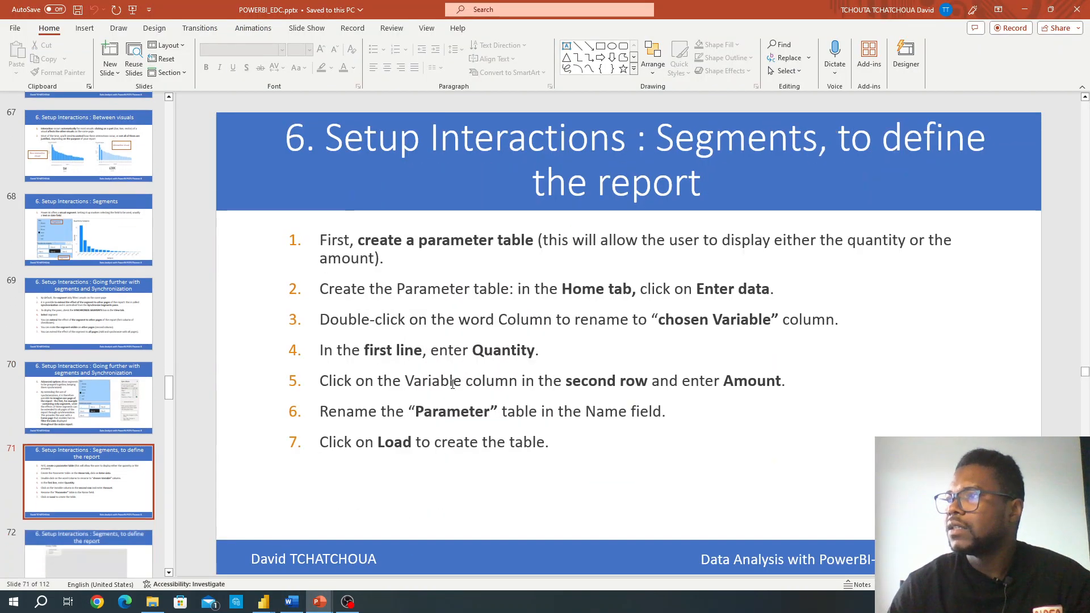
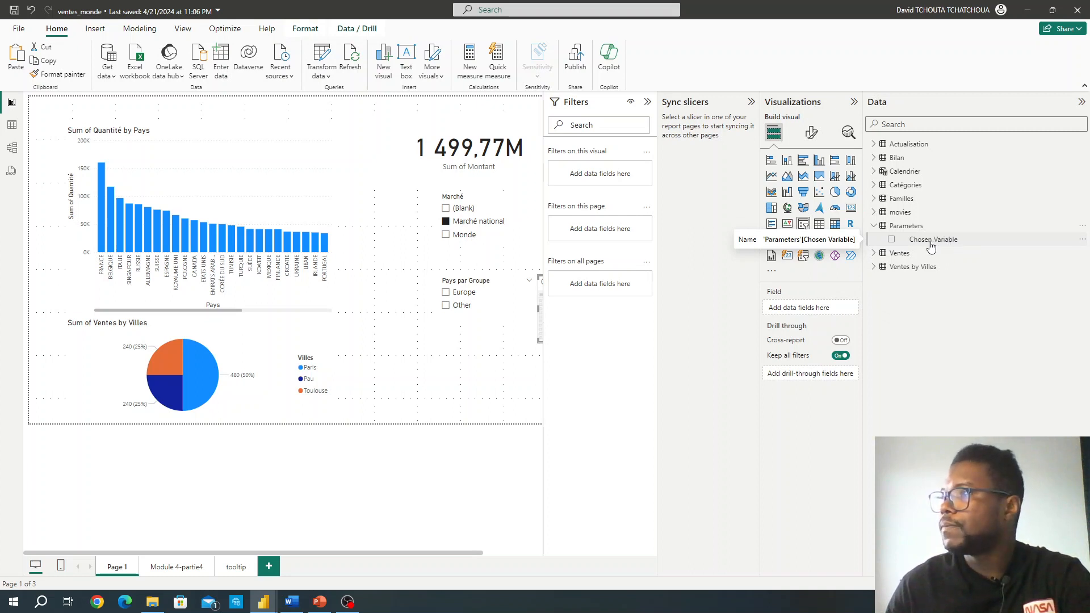
Add a slicer for Chosen Variable from the Parameters table to Page 1, narrowed to fit below the Pays par Groupe slicer
left_click(468, 365)
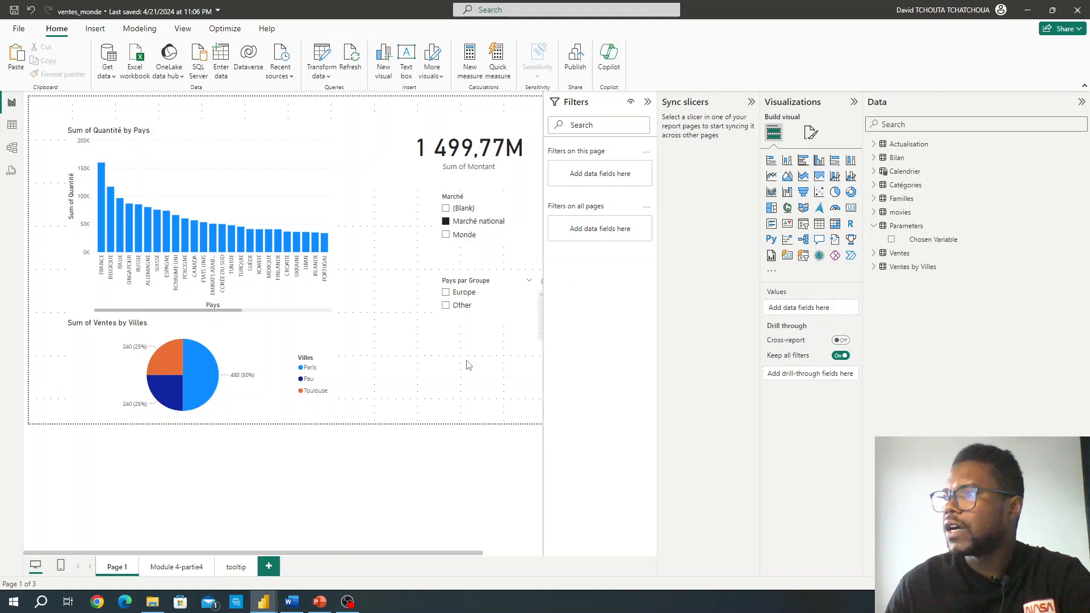
left_click(806, 225)
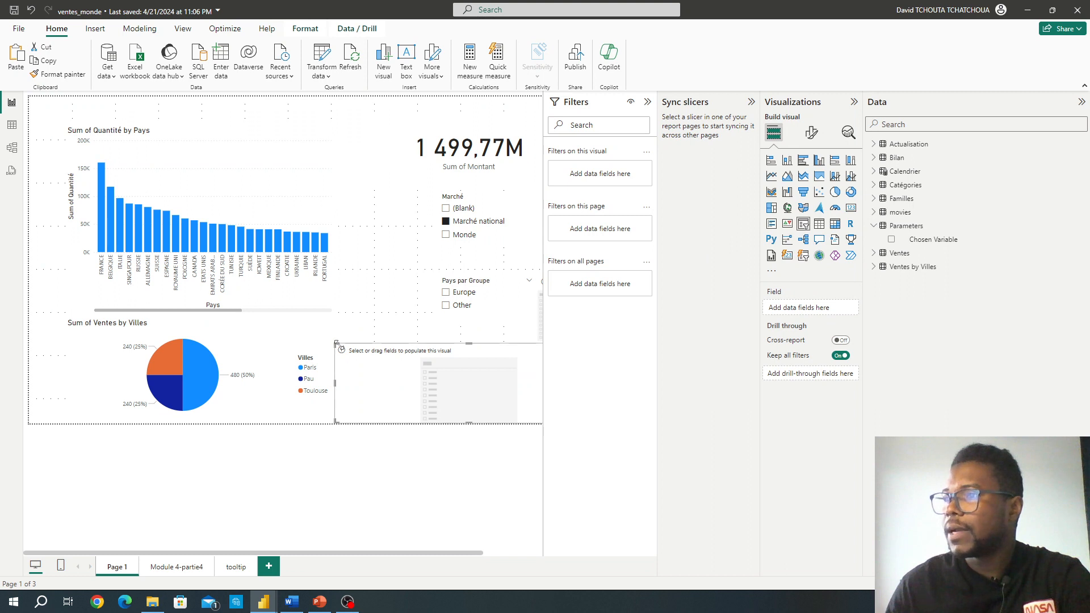
left_click_drag(335, 343, 400, 352)
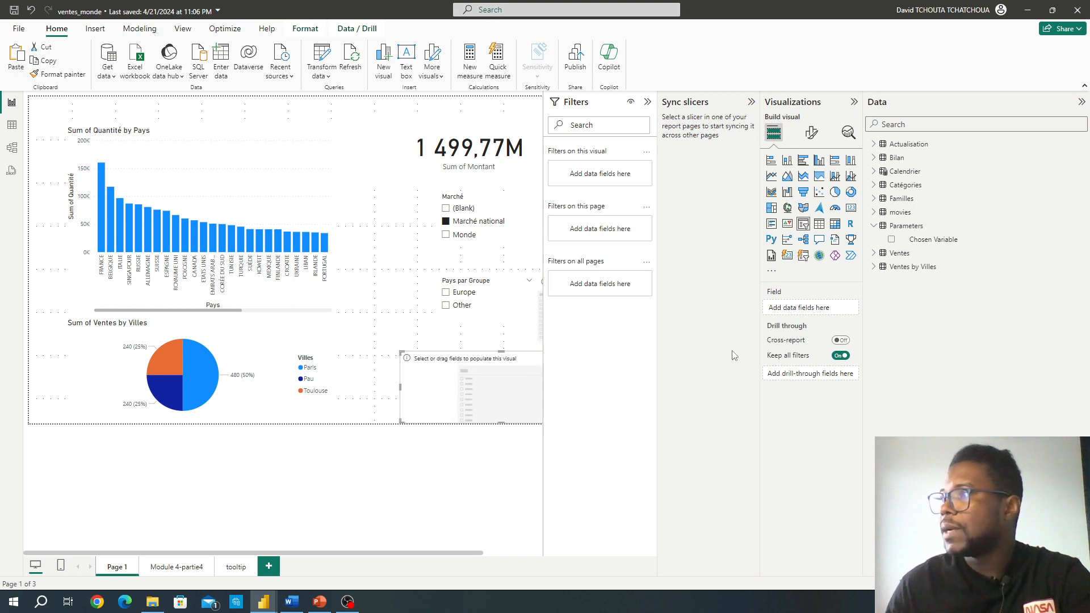
left_click(891, 240)
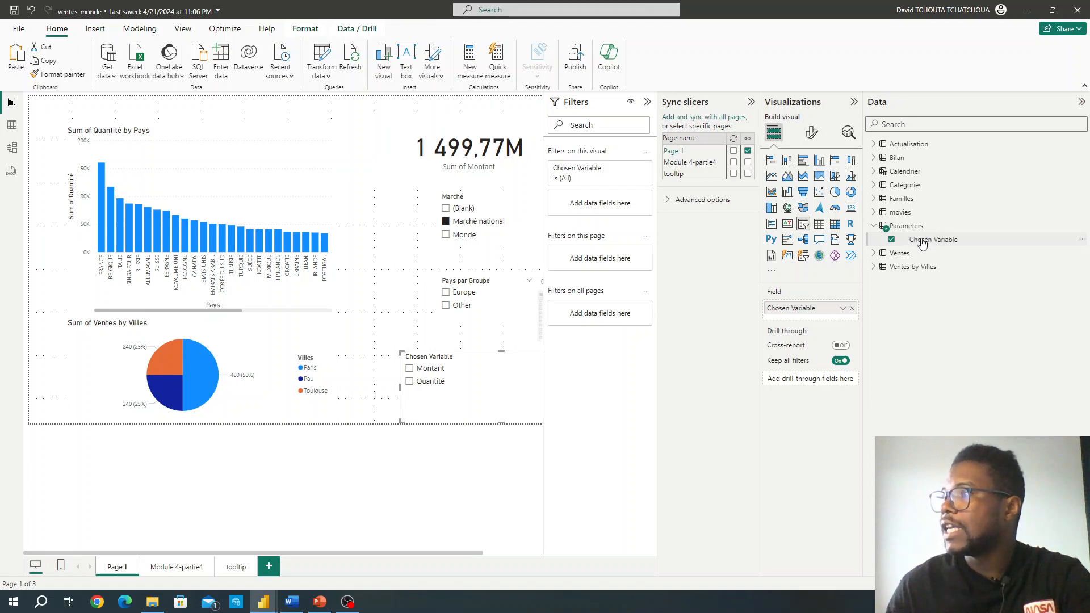
Alternate the Chosen Variable slicer between Montant and Quantité to test it, leaving Quantité selected
left_click(409, 370)
left_click(410, 382)
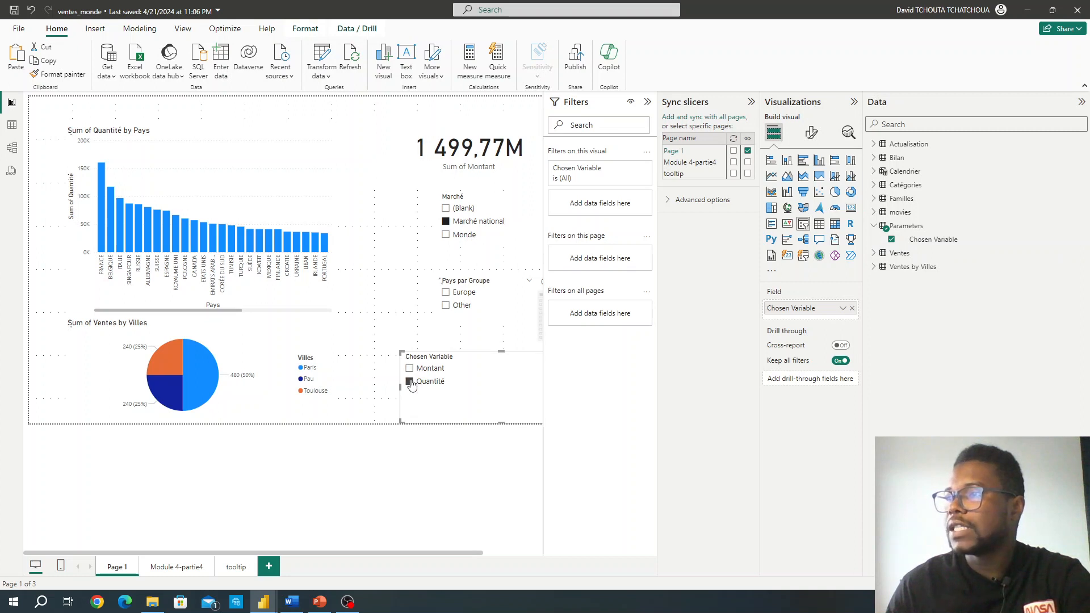
left_click(409, 369)
left_click(410, 383)
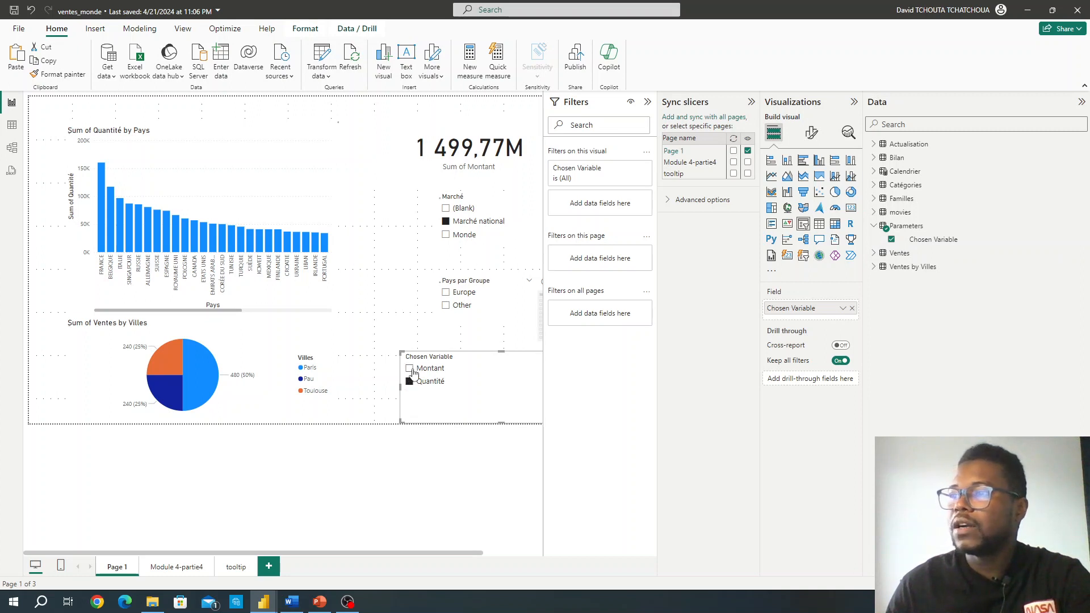
left_click(410, 369)
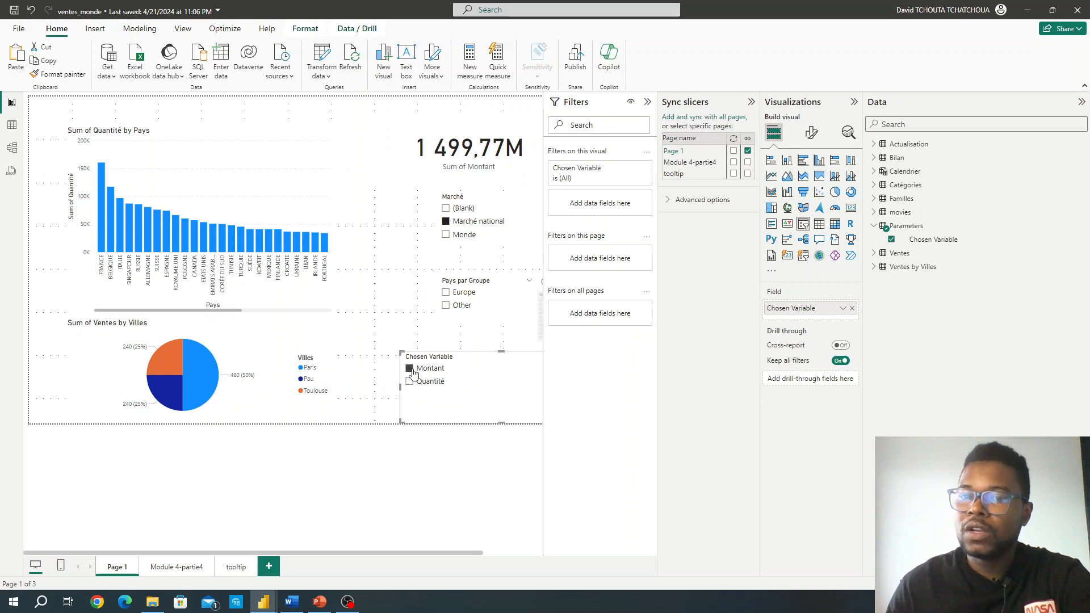
left_click(410, 383)
left_click(410, 370)
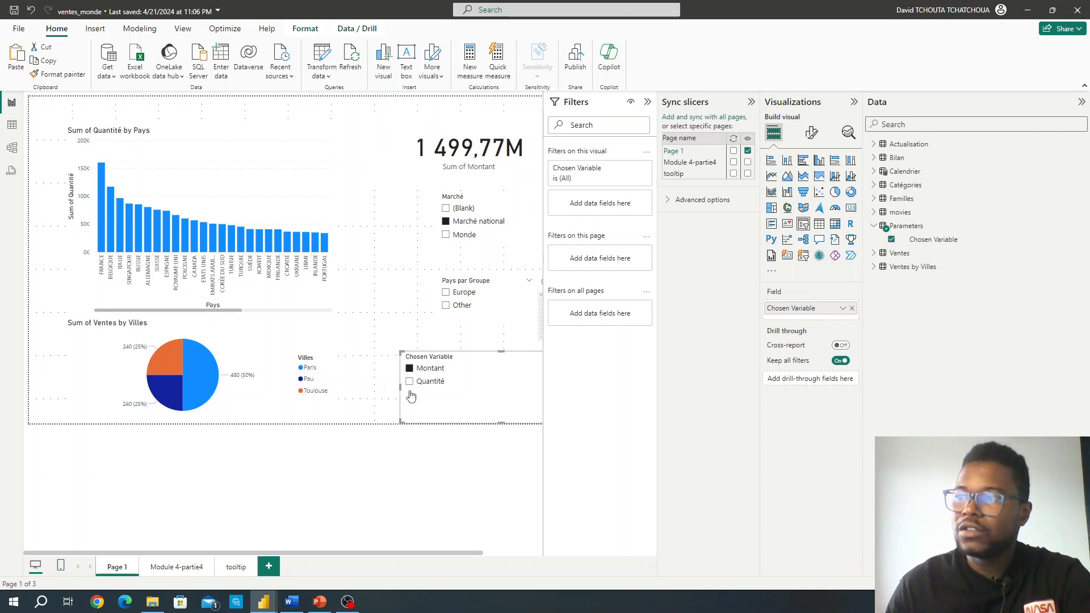
left_click(410, 382)
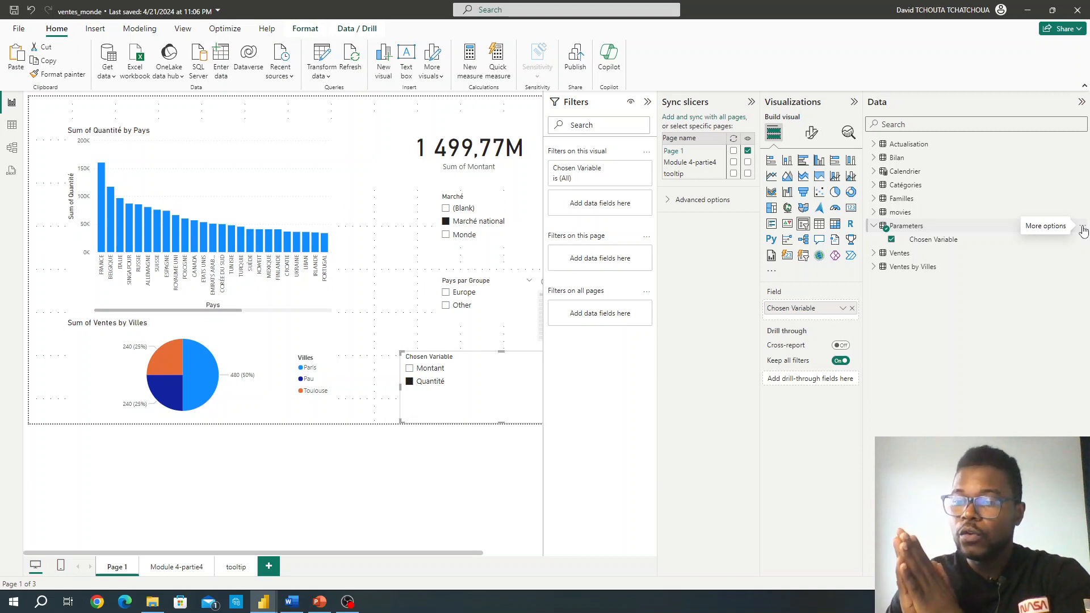
Switch to PowerPoint to view the slicer settings and SWITCH formula on slide 74, and return to Power BI
left_click(320, 603)
key("Page_Down")
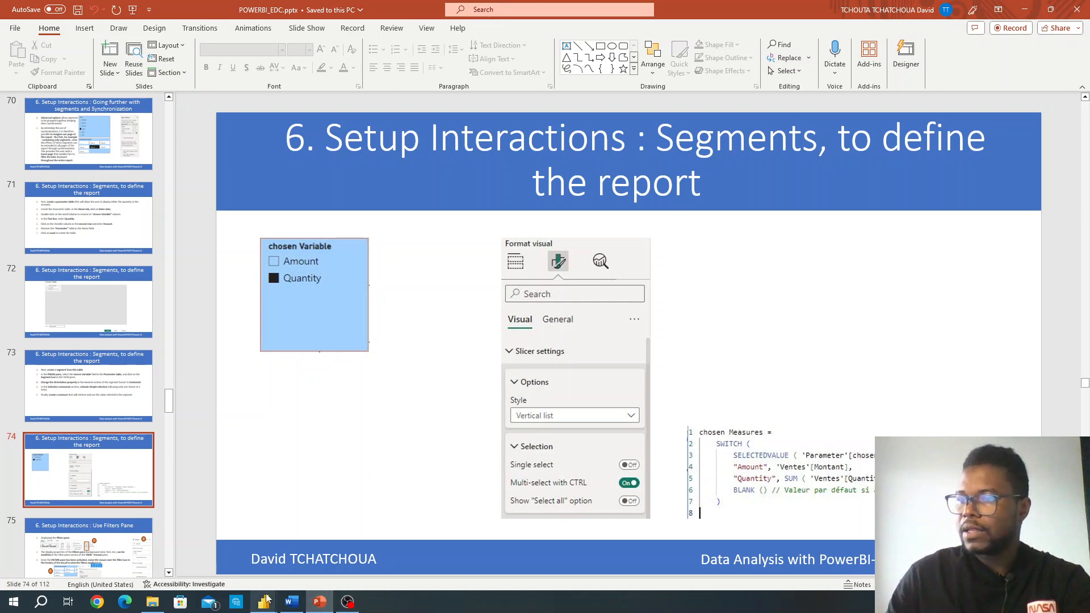
mouse_move(263, 601)
left_click(303, 554)
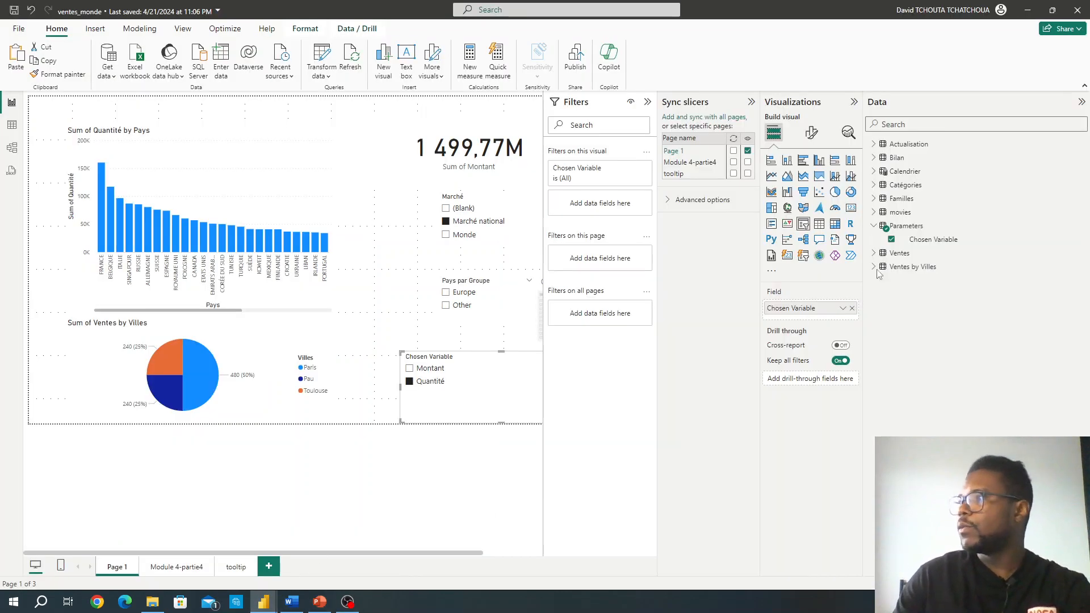
Create a new measure in the Parameters table, enlarge its formula editor, and check the sample formula on slide 74 in PowerPoint
left_click(875, 227)
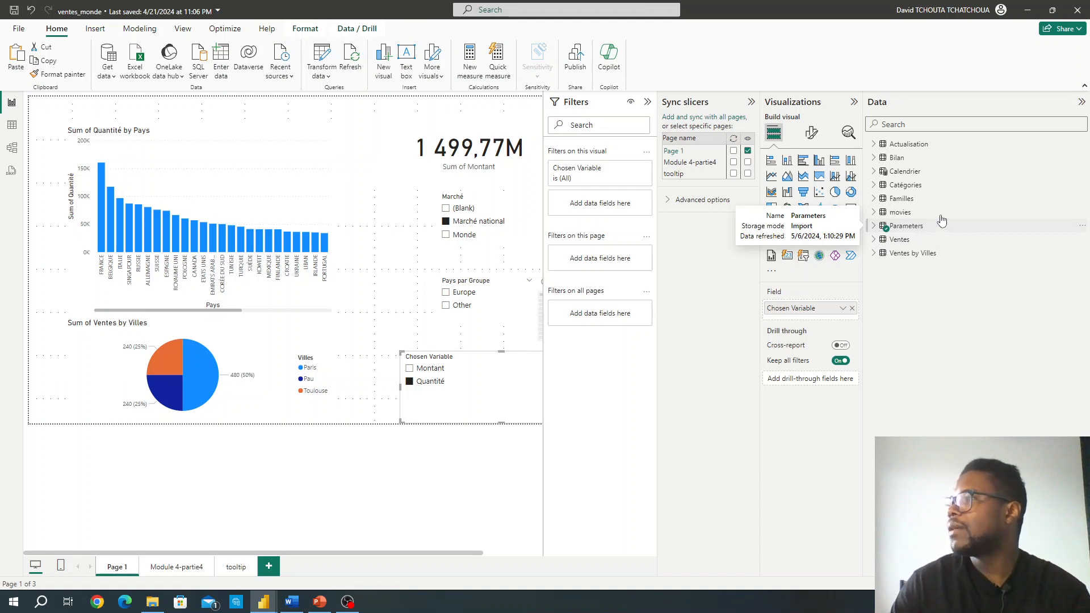
left_click(1083, 226)
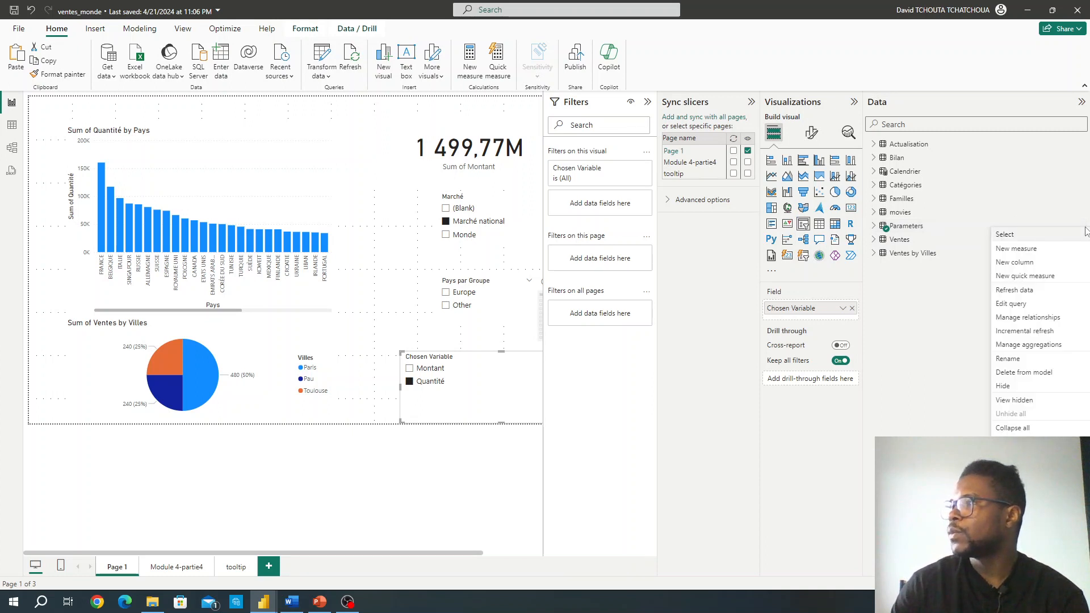
left_click(1029, 250)
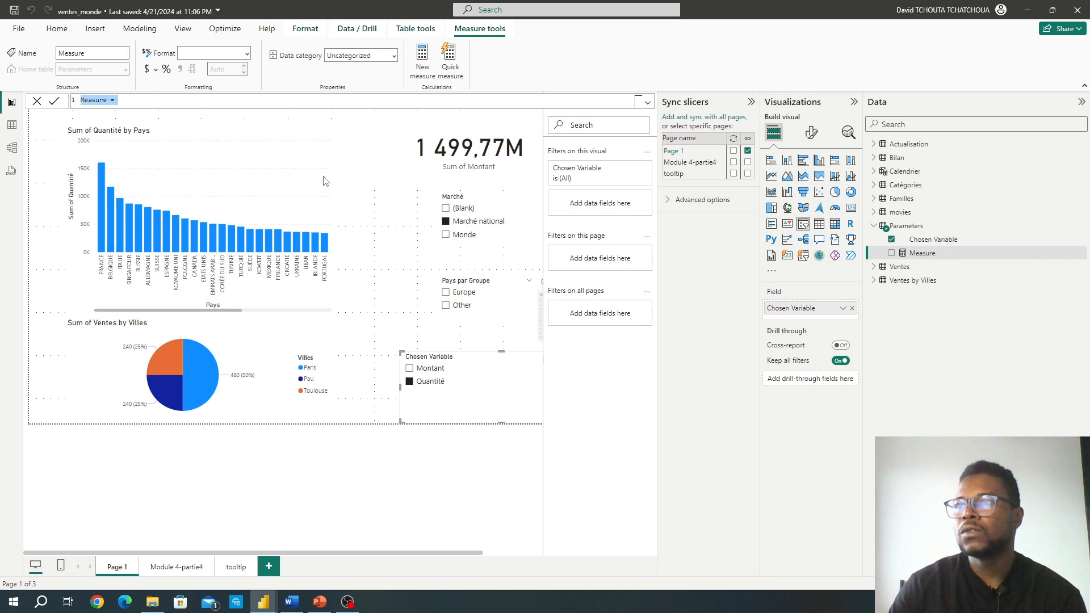
left_click(648, 105)
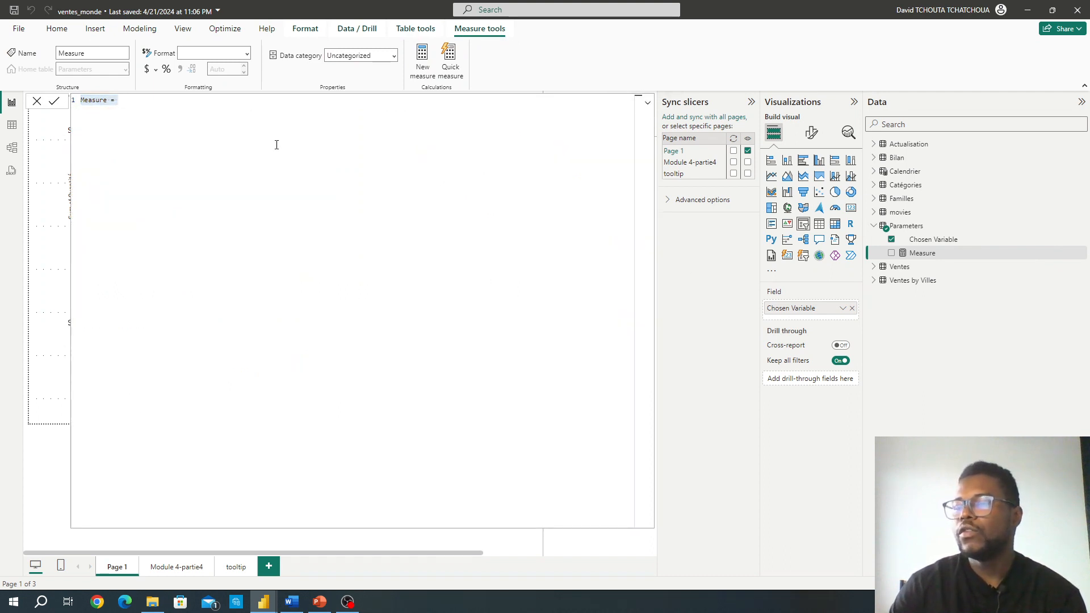
left_click(320, 602)
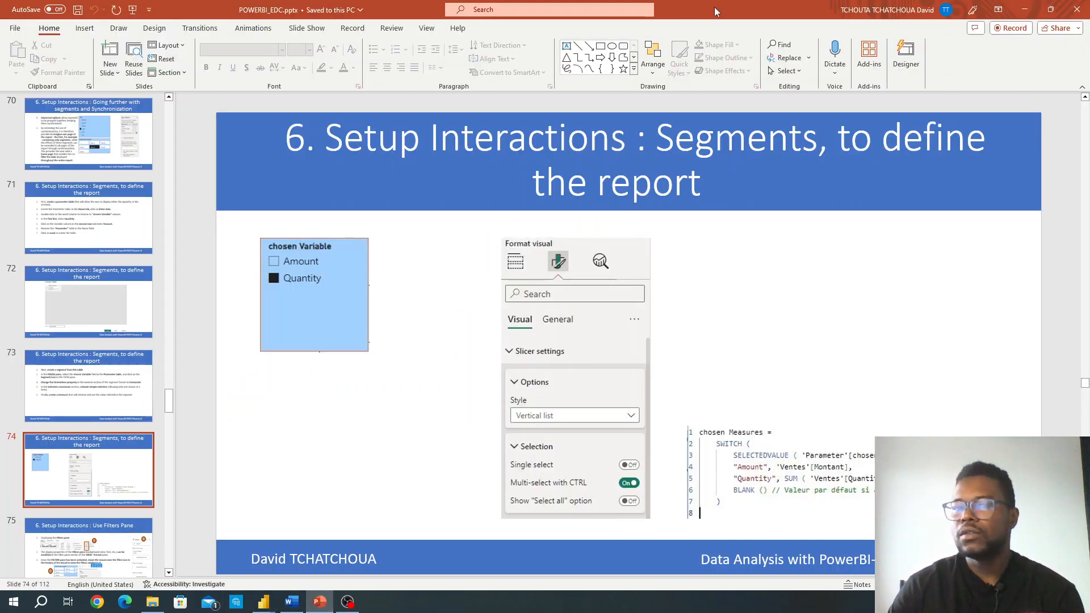
key("alt+Tab")
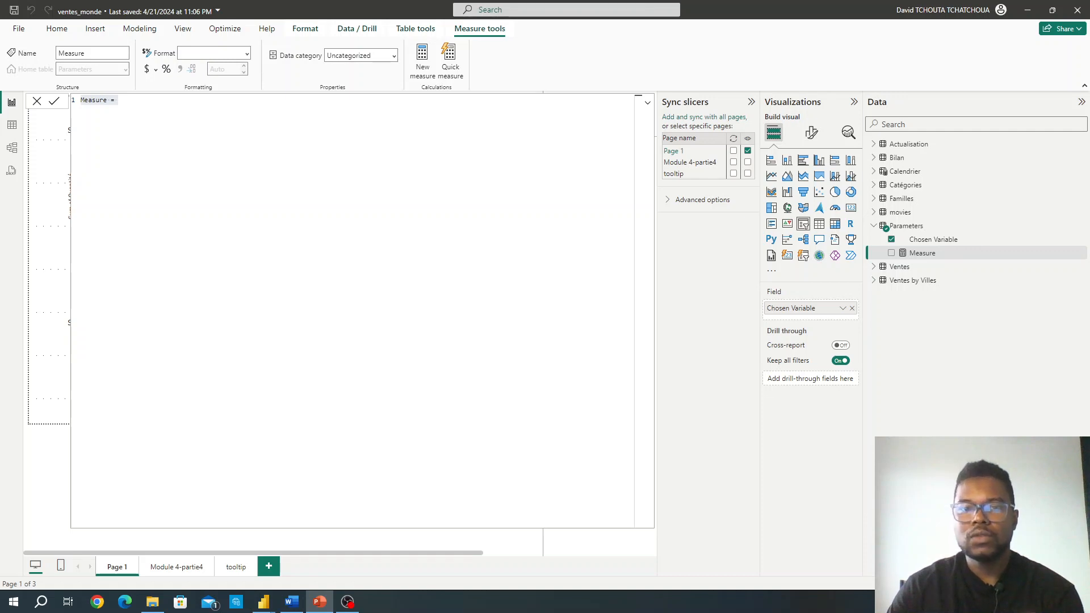
key("ctrl+a")
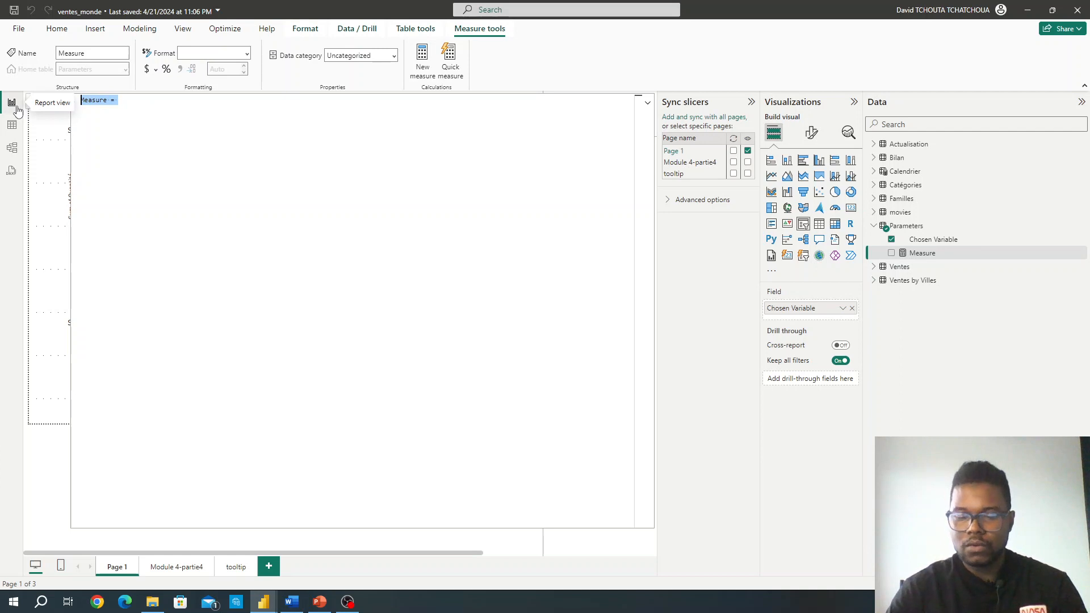
type("chose")
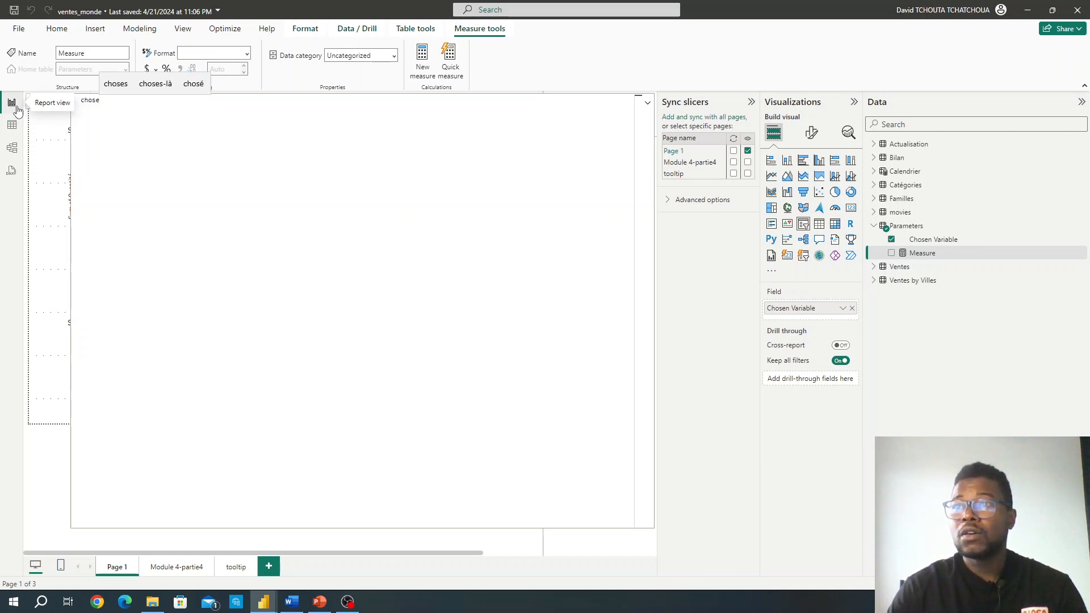
type("n")
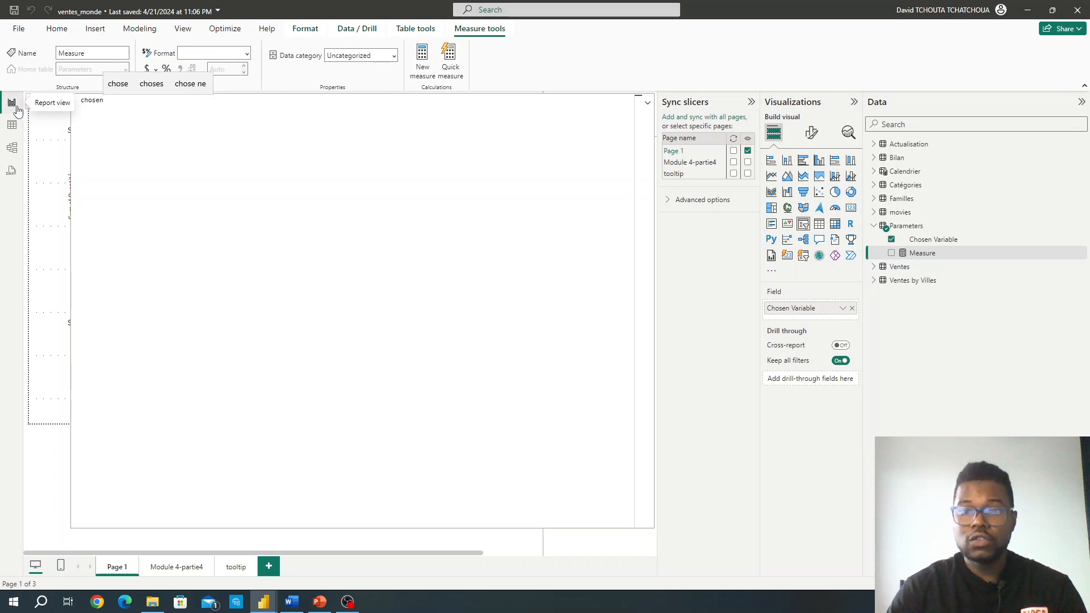
key("Left")
key("Left")
key("Left")
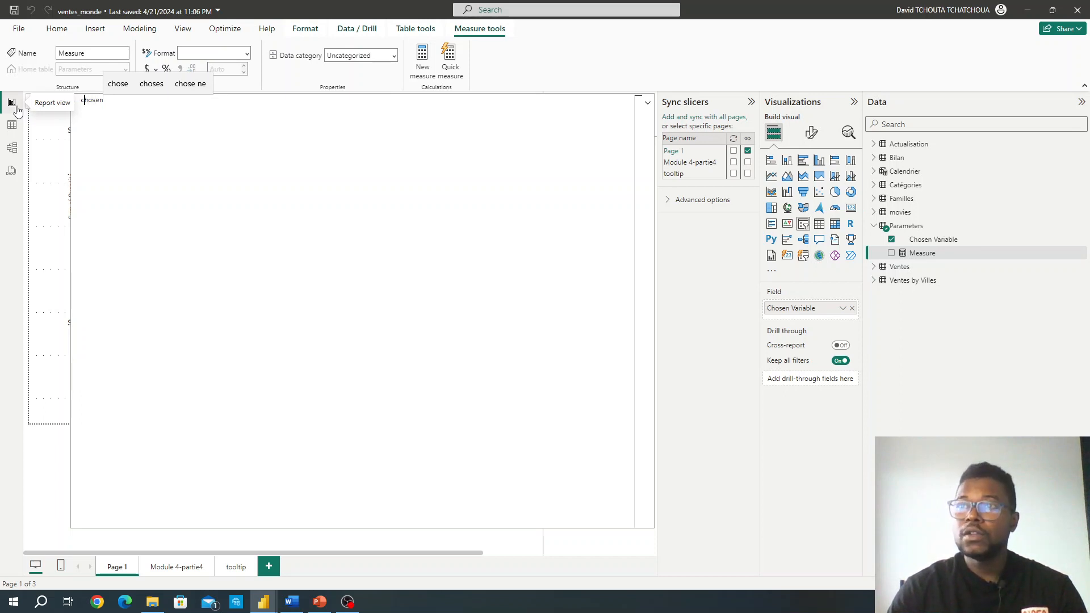
key("BackSpace")
type("C")
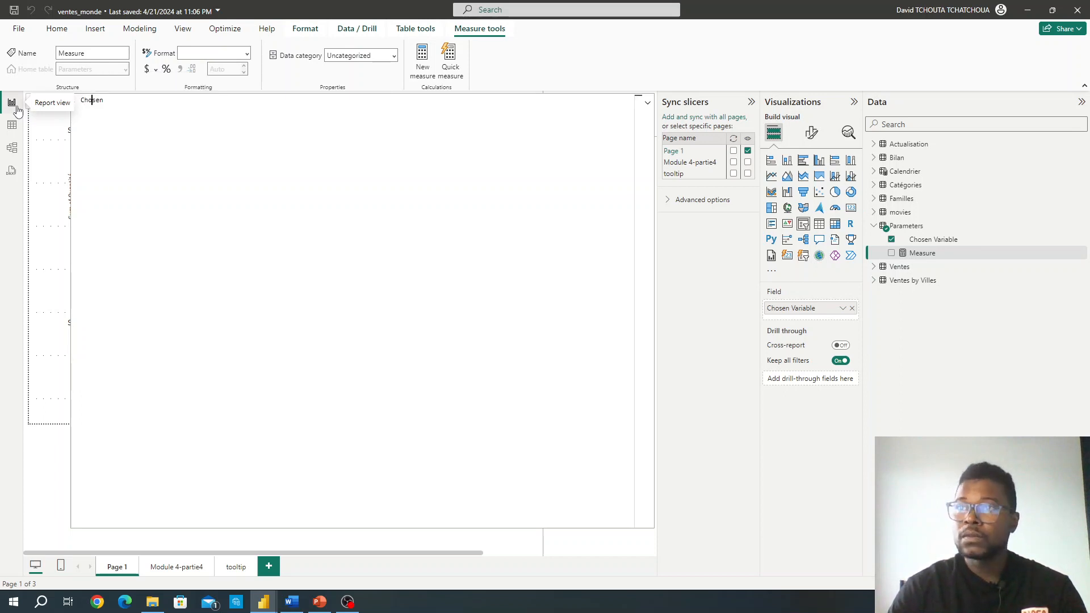
key("End")
type("Measures")
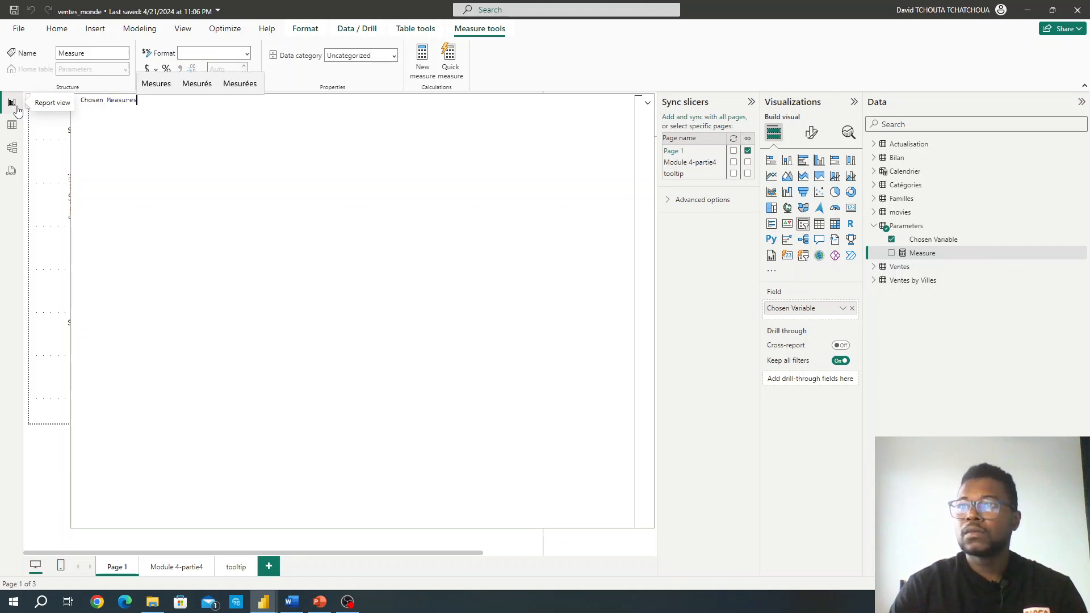
key("BackSpace")
key("BackSpace")
key("BackSpace")
key("BackSpace")
key("BackSpace")
key("BackSpace")
key("BackSpace")
key("BackSpace")
key("BackSpace")
key("BackSpace")
key("BackSpace")
key("BackSpace")
key("BackSpace")
key("BackSpace")
key("BackSpace")
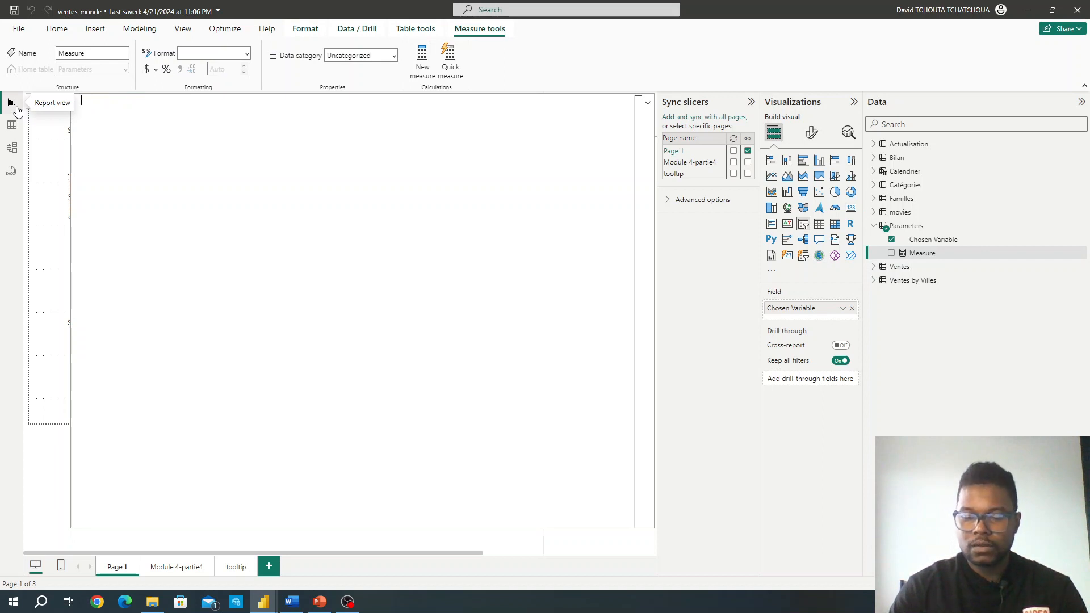
type("Nos")
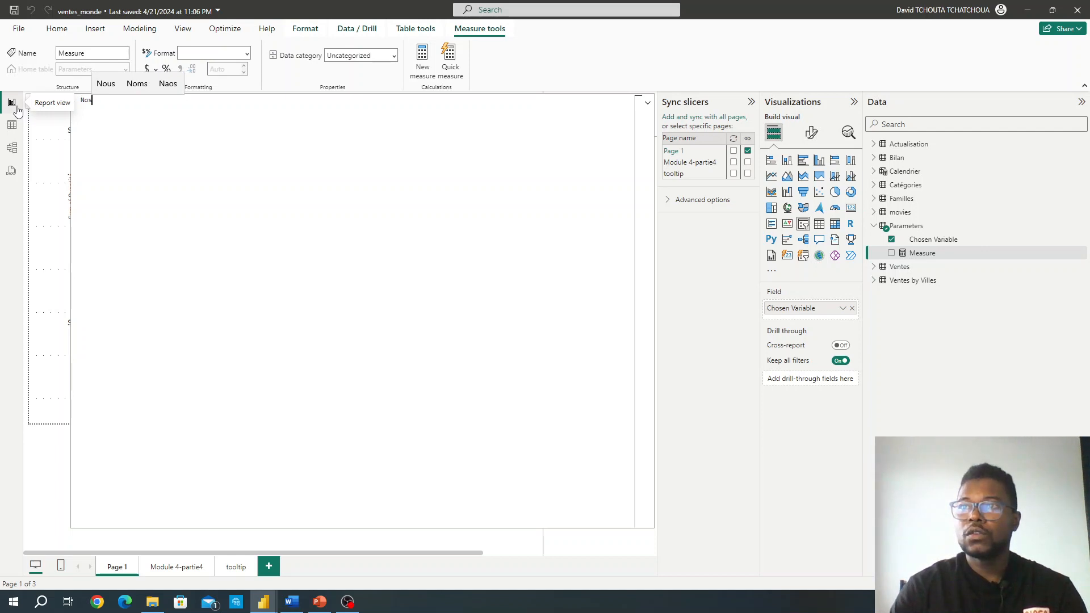
key("BackSpace")
key("BackSpace")
key("BackSpace")
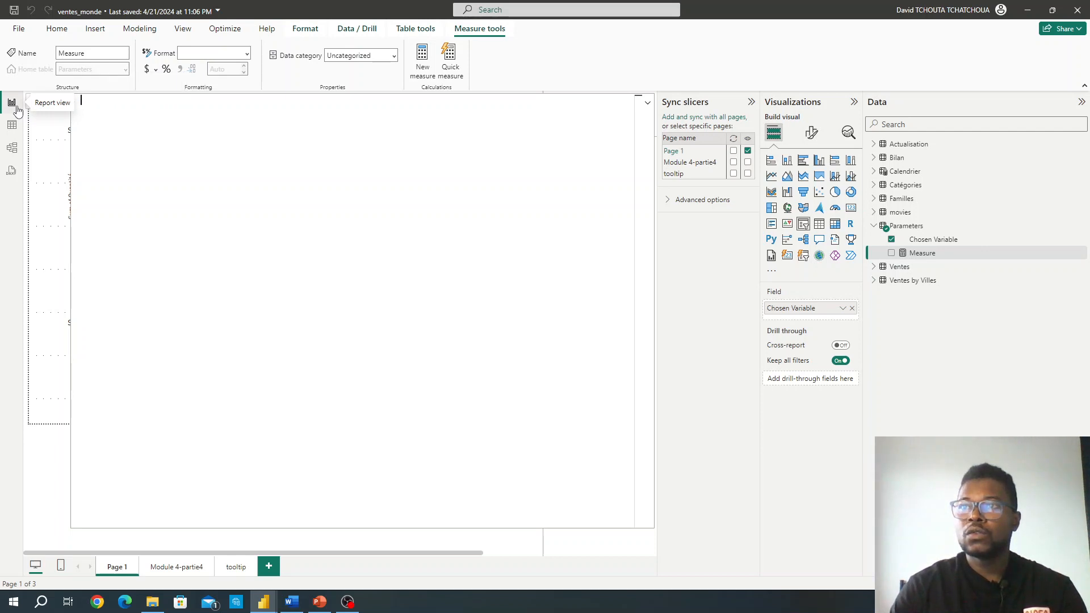
Name the measure Indicateurs and begin its formula with a SWITCH function whose arguments go on separate lines
type("Ind")
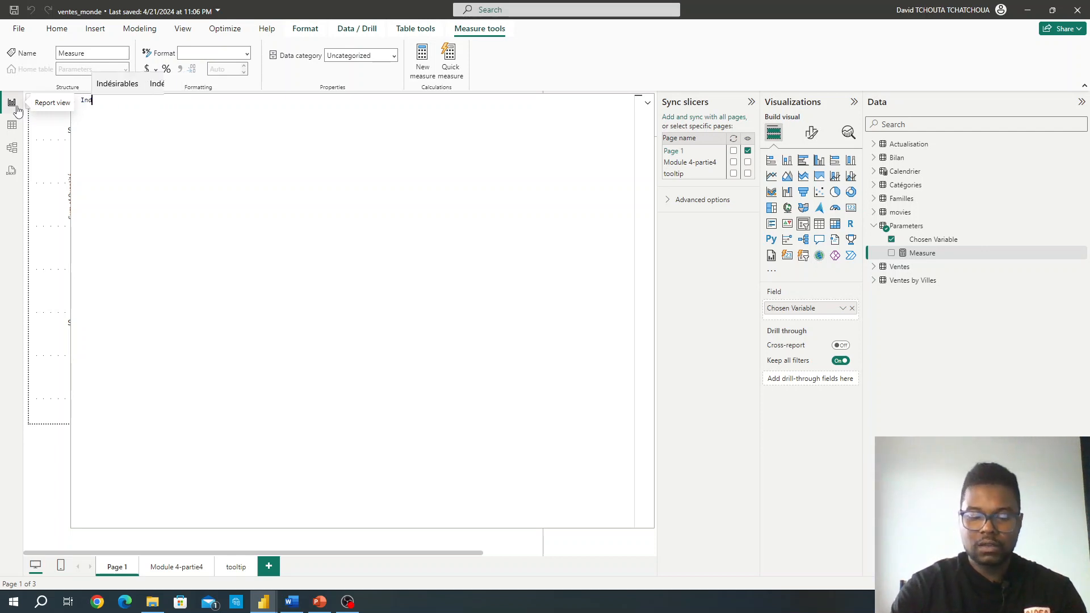
type("icateurs =")
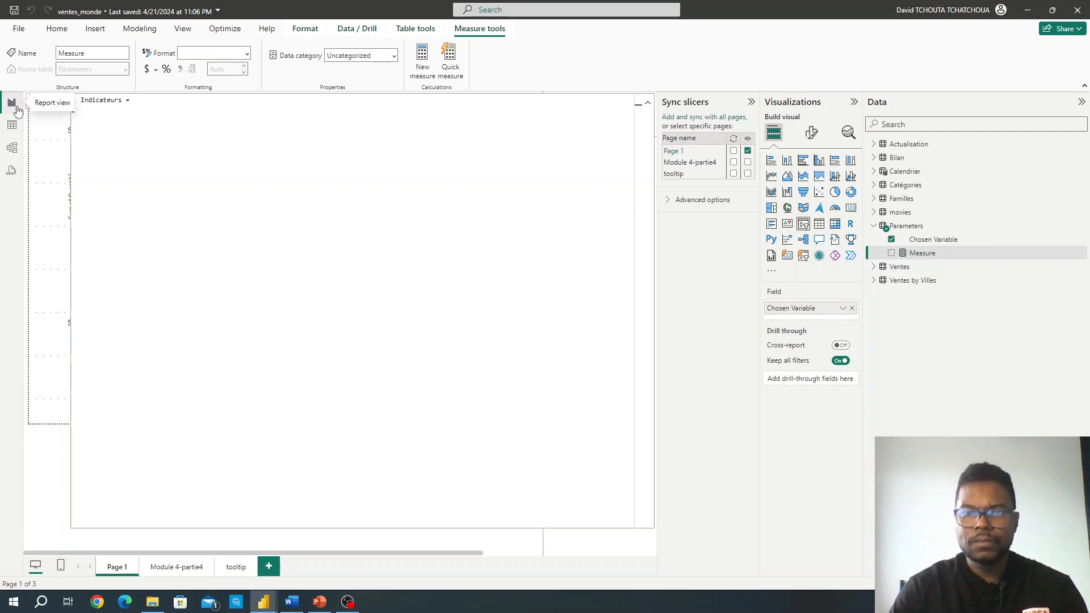
type("Switch")
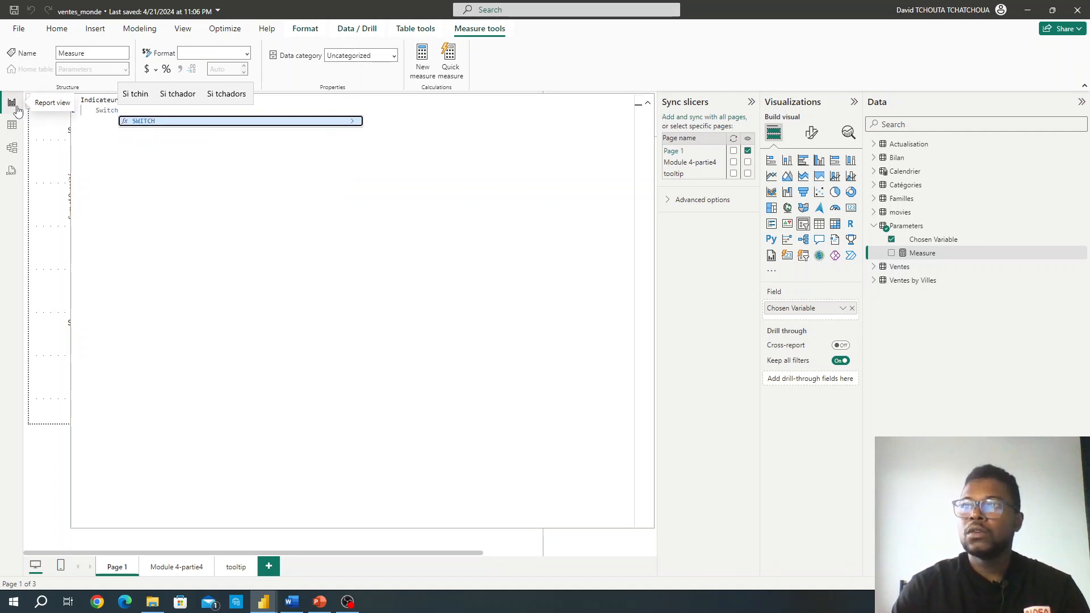
key("Tab")
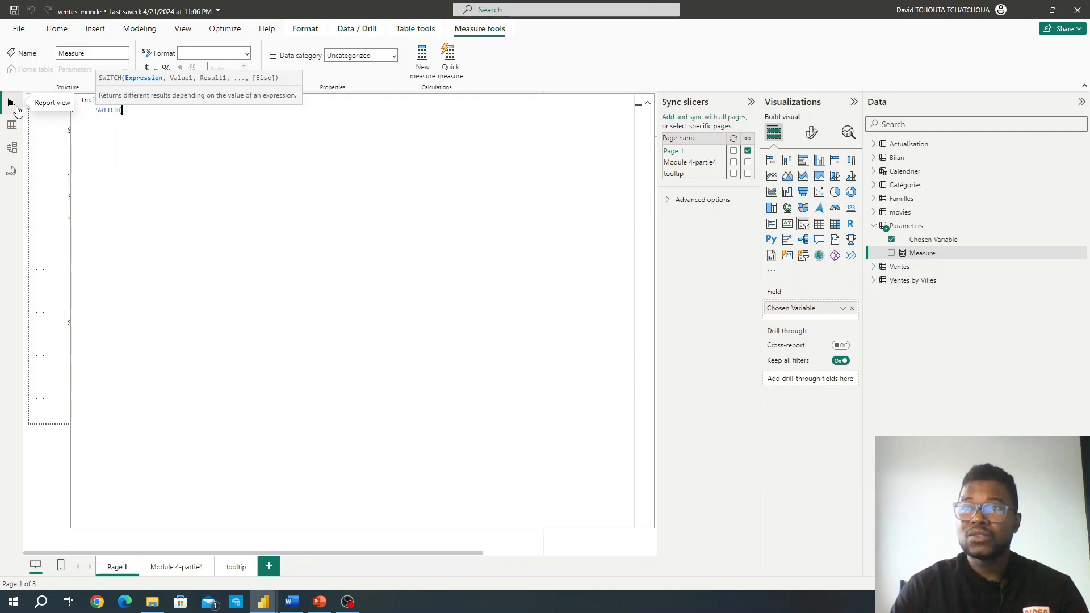
type(")")
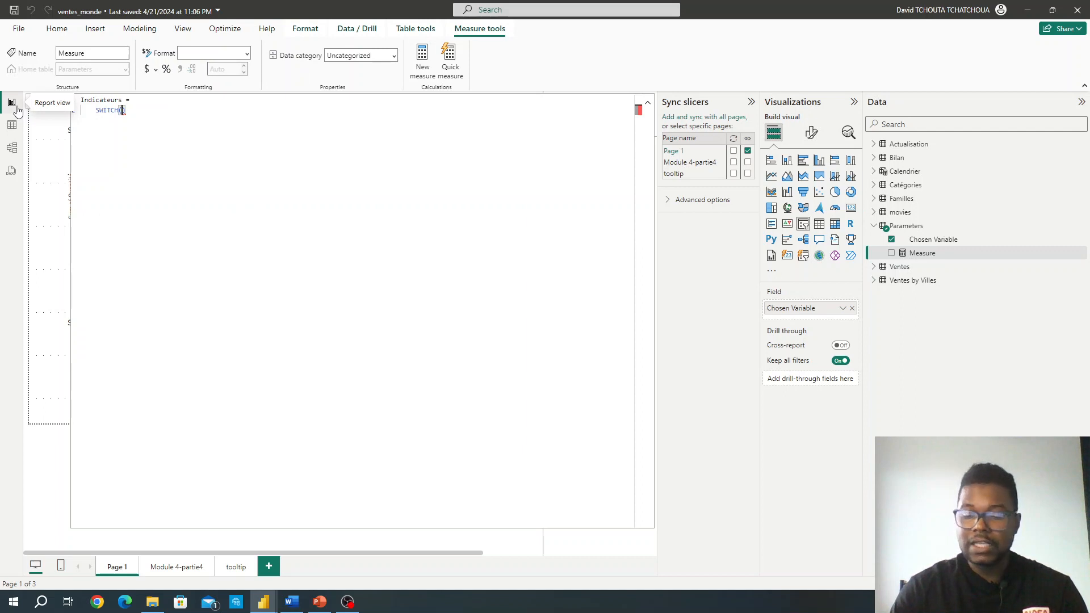
key("shift+Return")
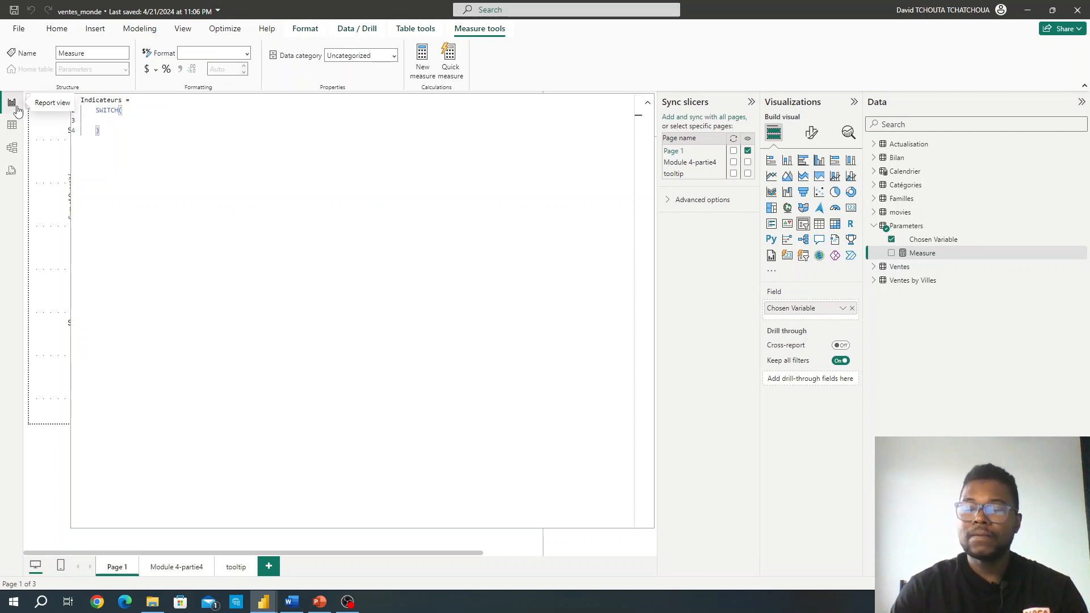
Insert the SELECTEDVALUE function as the first argument of SWITCH in the Indicateurs measure
type("Selectva")
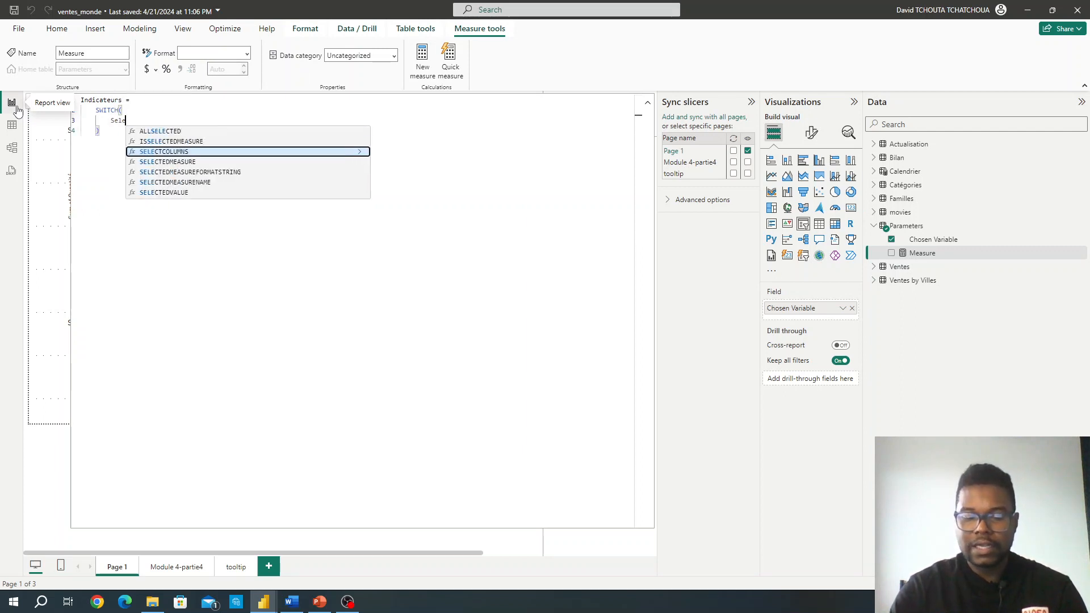
key("BackSpace")
key("BackSpace")
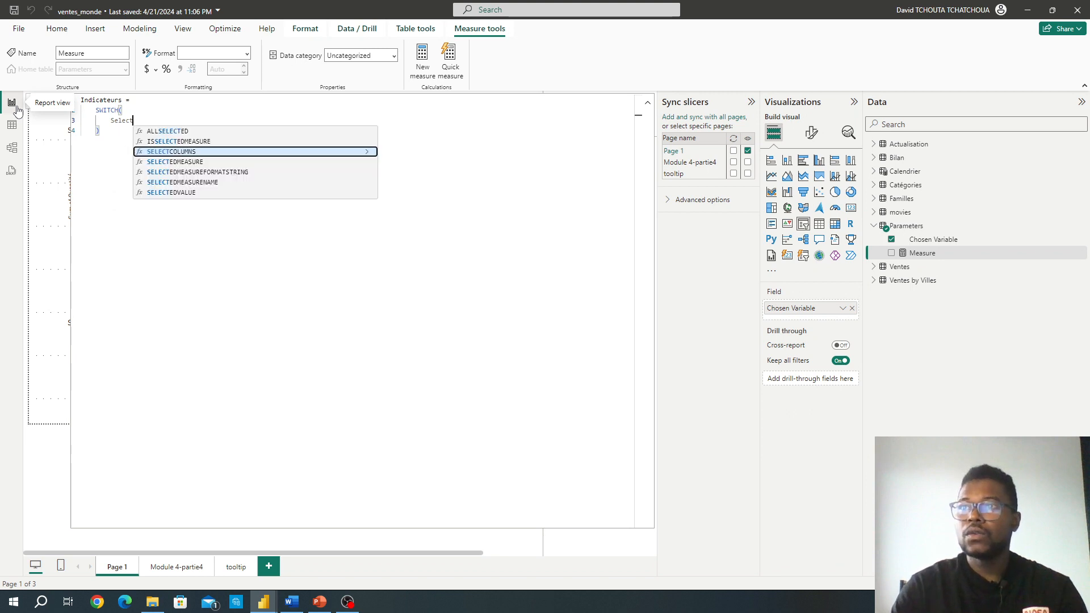
key("Down")
key("Down")
key("Down")
key("Down")
key("Up")
key("Up")
key("Up")
key("Up")
key("Up")
key("Up")
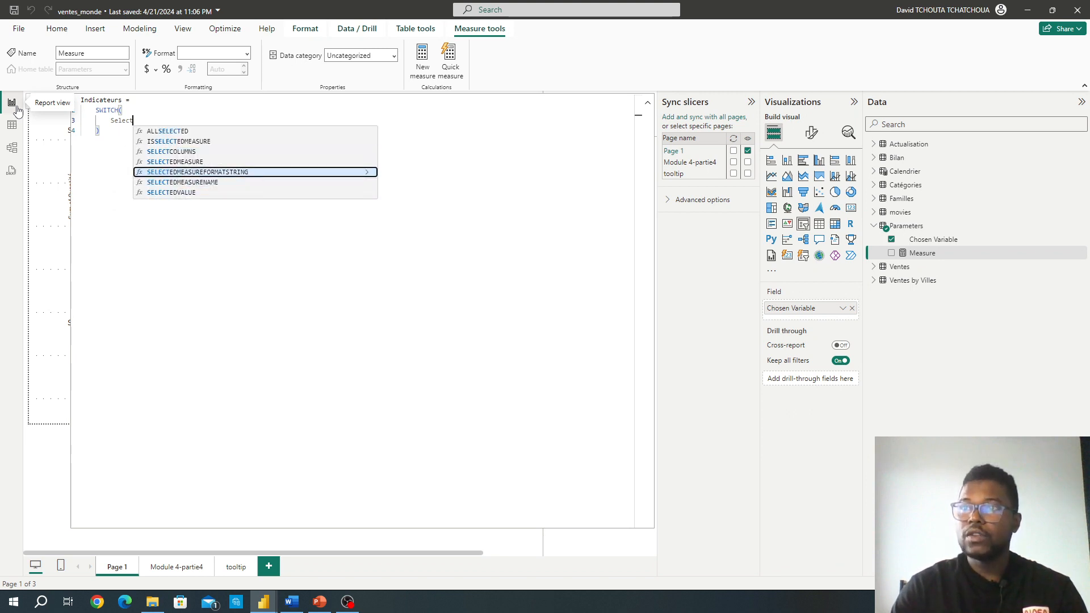
key("Down")
key("Down")
key("Down")
key("Down")
key("Down")
key("Down")
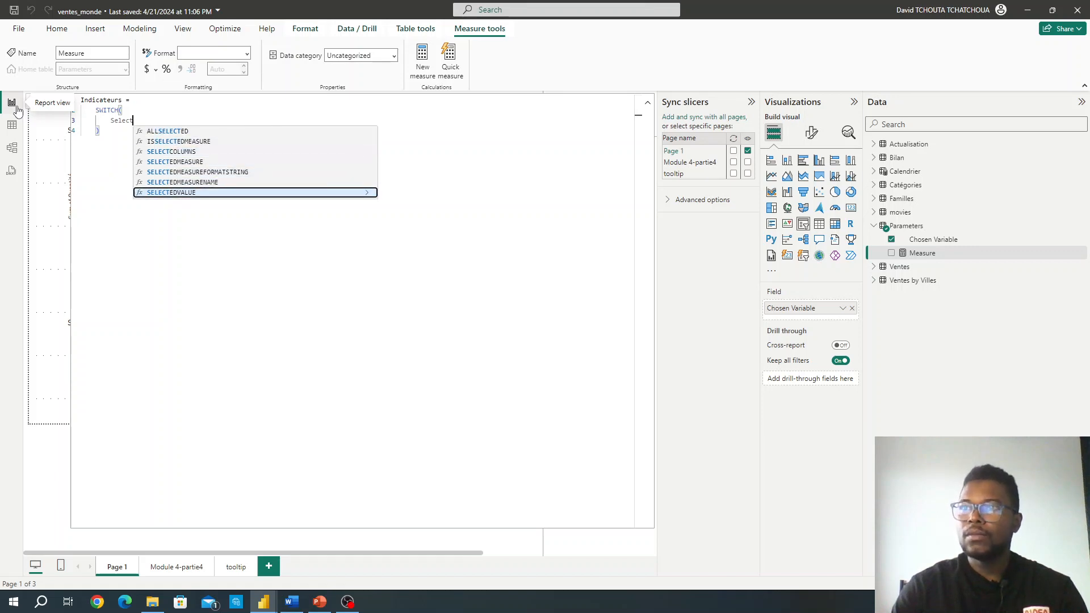
key("Tab")
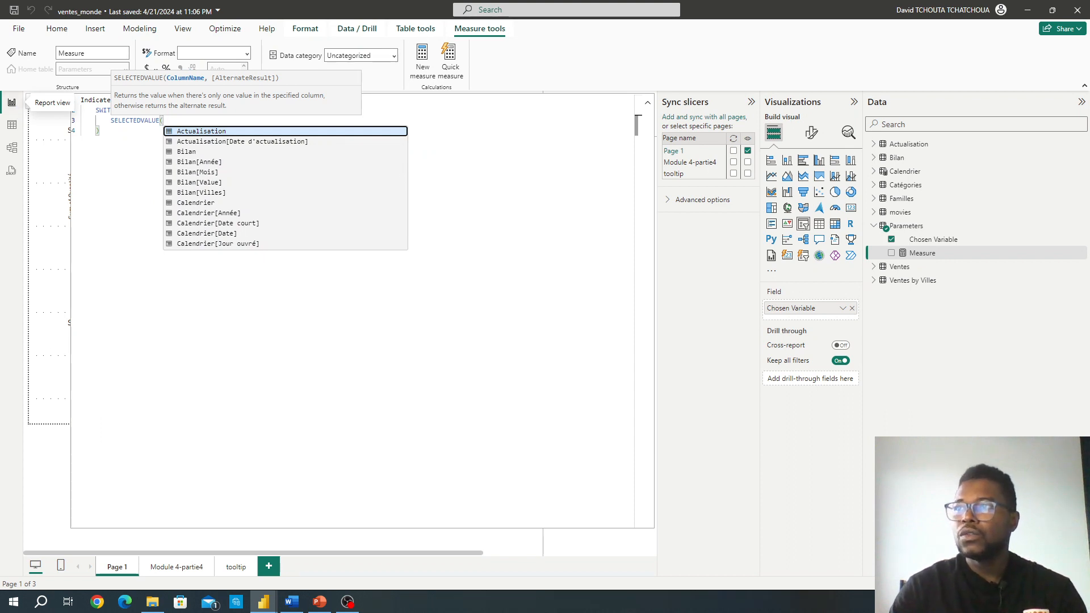
Give SELECTEDVALUE the column Parameters[Chosen Variable], close its parenthesis, and start a new argument line after a comma
scroll(194, 194, "down", 10)
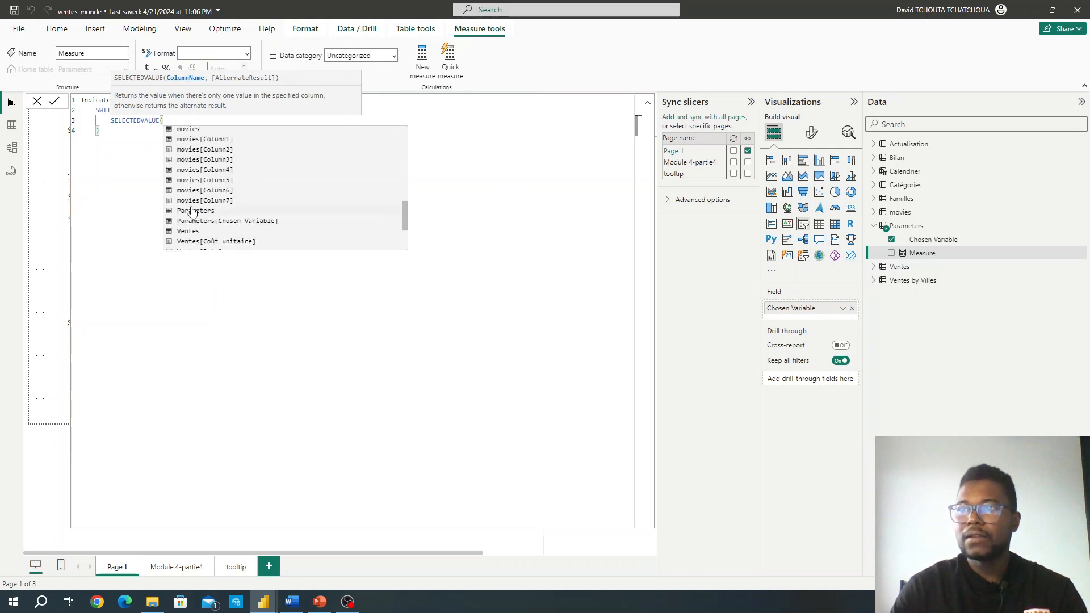
left_click(192, 210)
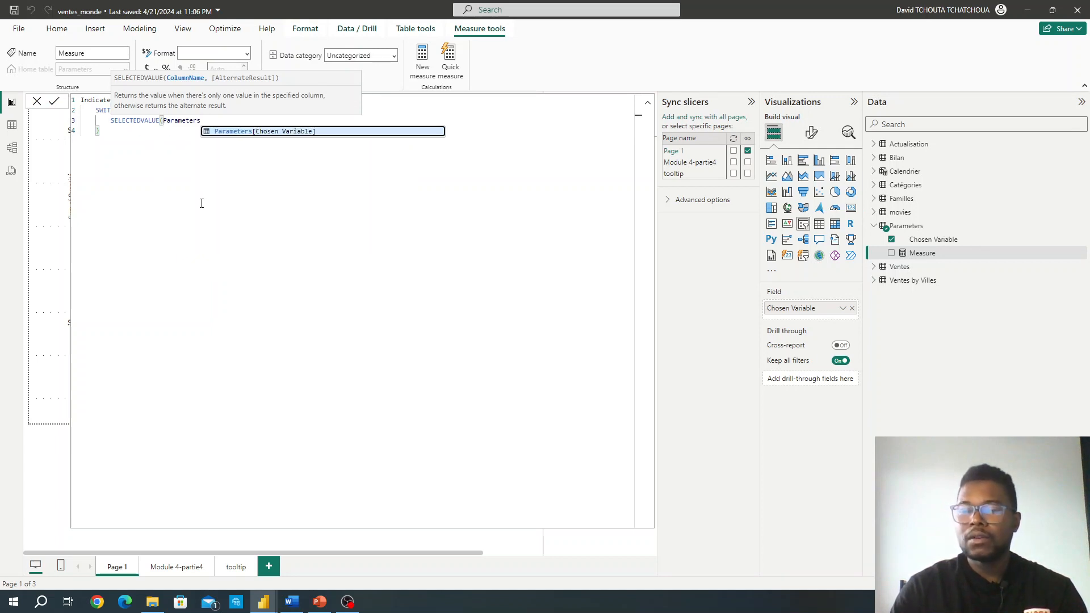
left_click(330, 131)
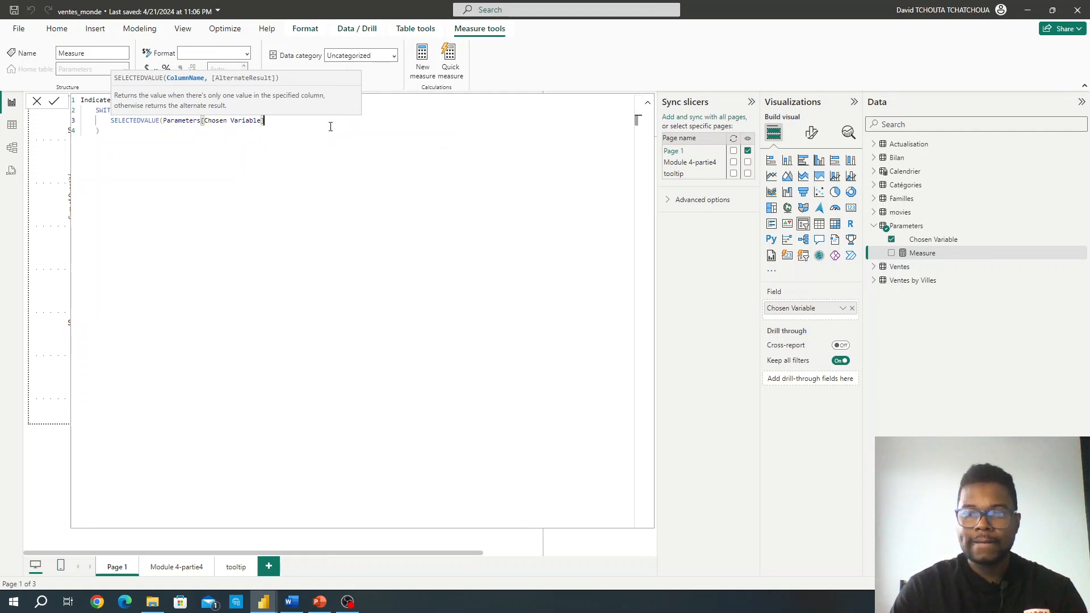
type("),")
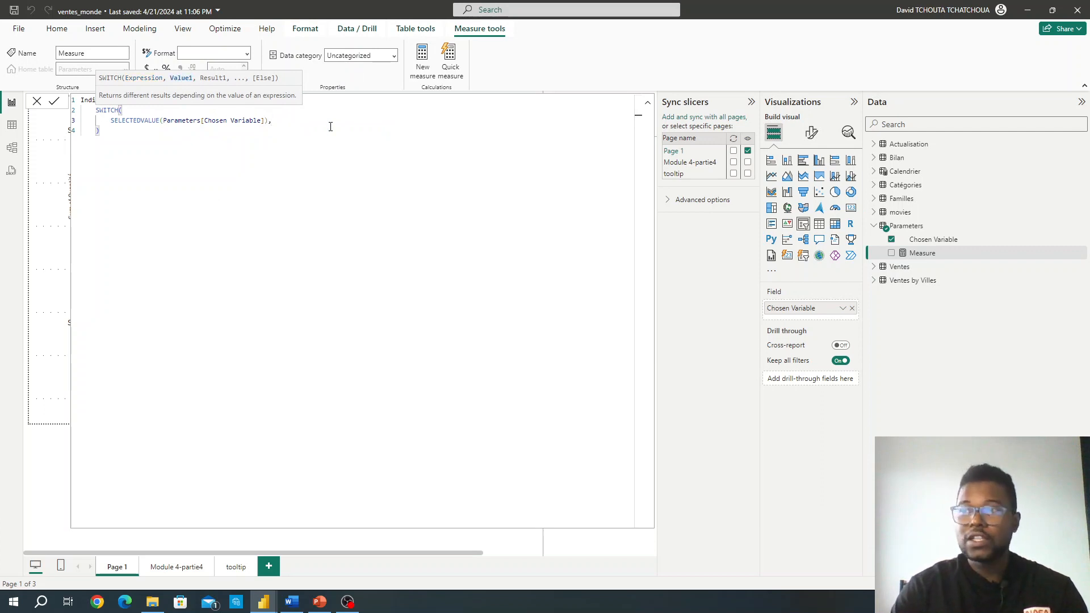
key("Return")
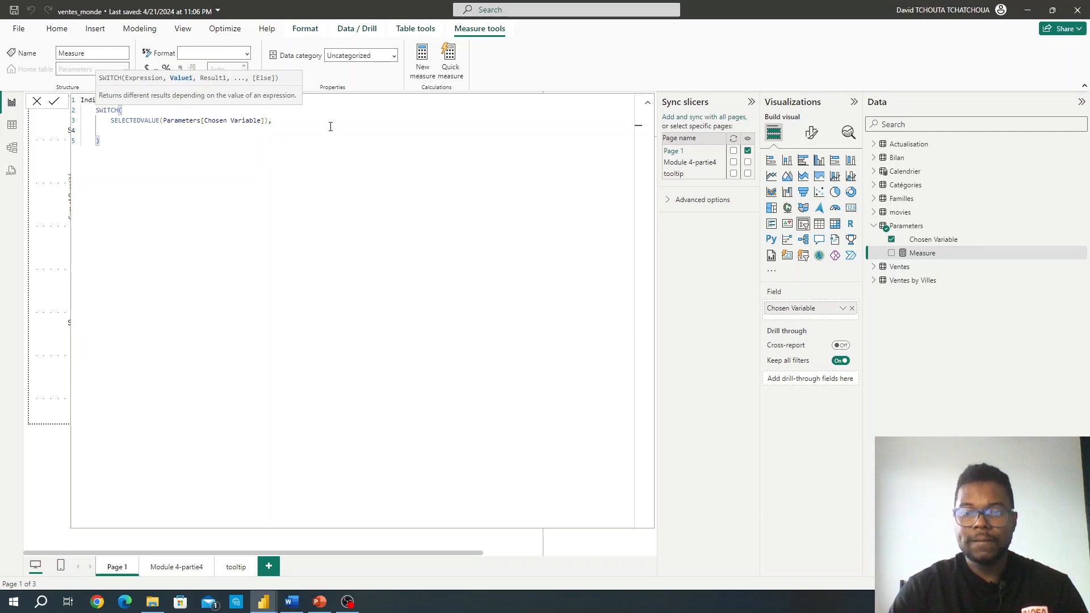
Enter "Amount" followed by a comma as the first value that SWITCH compares
type("\"Amount")
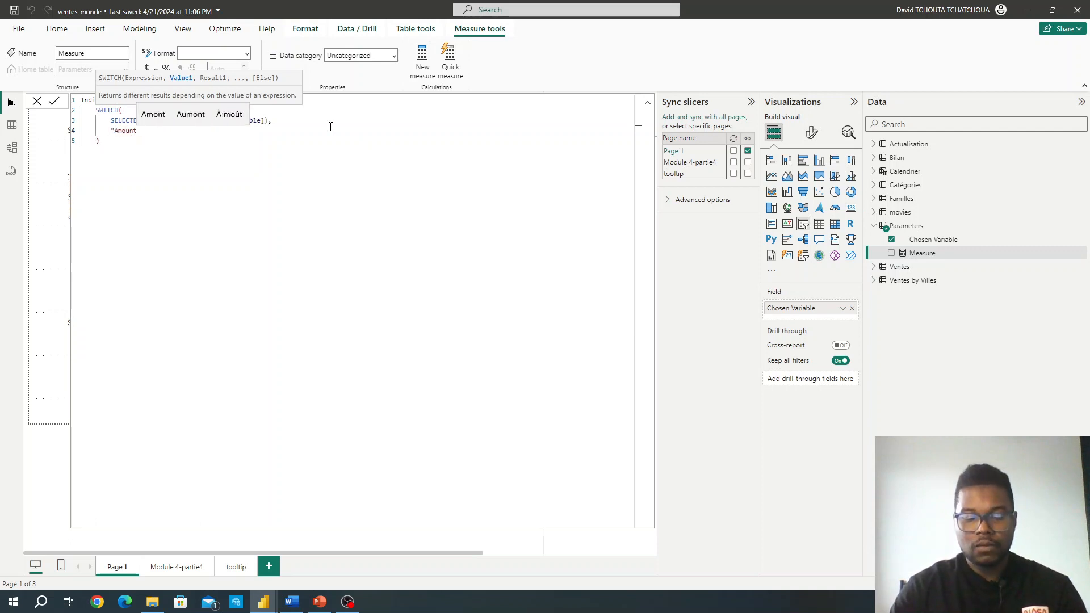
type("\"")
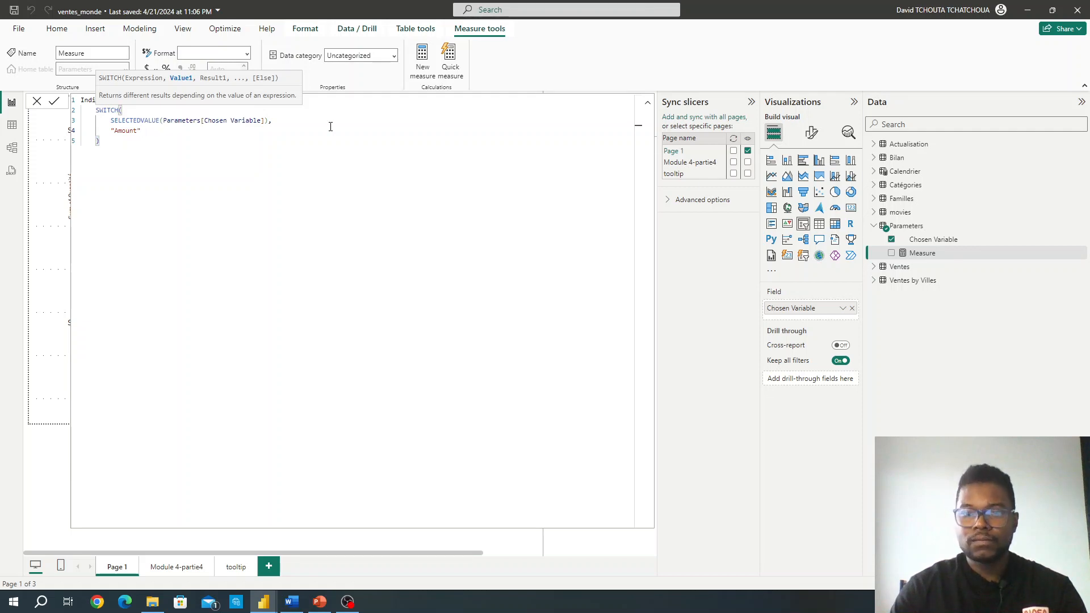
type(", Ve")
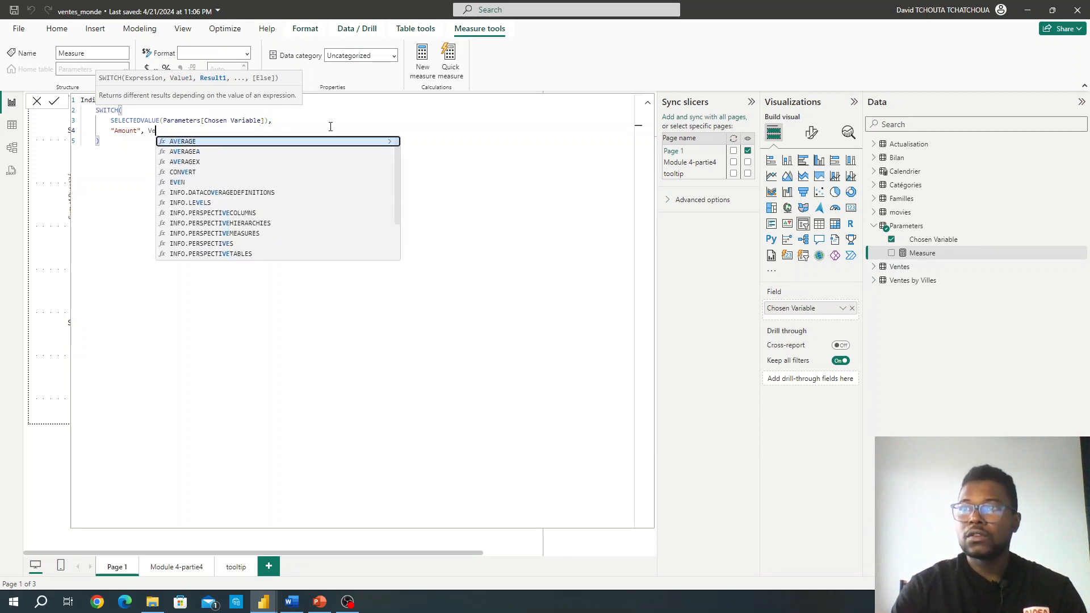
key("BackSpace")
key("BackSpace")
type("'Ventes")
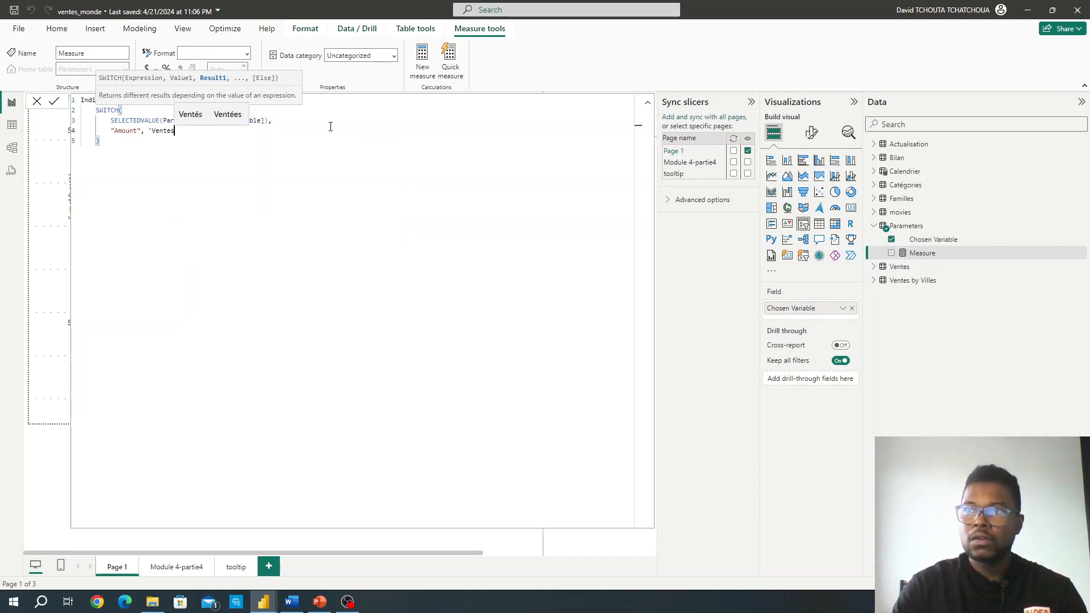
key("BackSpace")
key("BackSpace")
key("BackSpace")
key("BackSpace")
key("BackSpace")
key("BackSpace")
key("BackSpace")
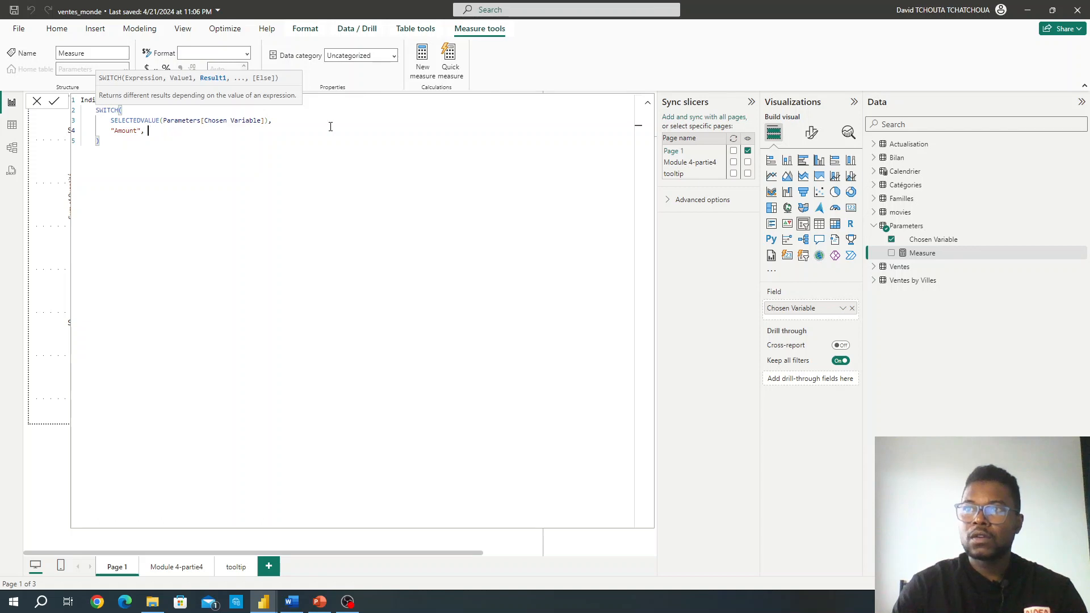
type("V")
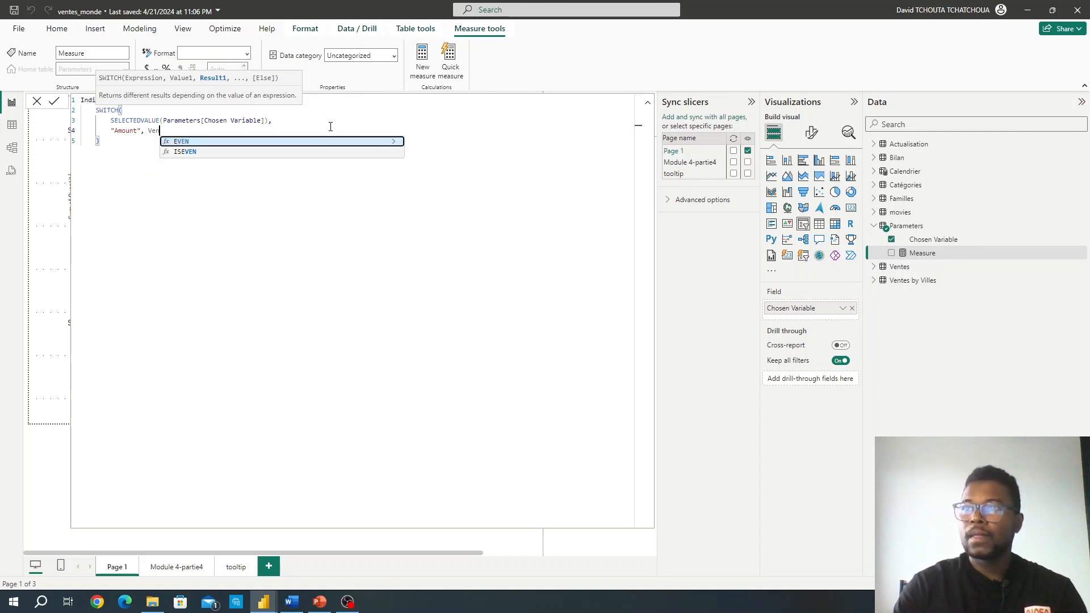
key("BackSpace")
Enter 'Ventes'[Montant] followed by a comma as the result for the first SWITCH value
type("'")
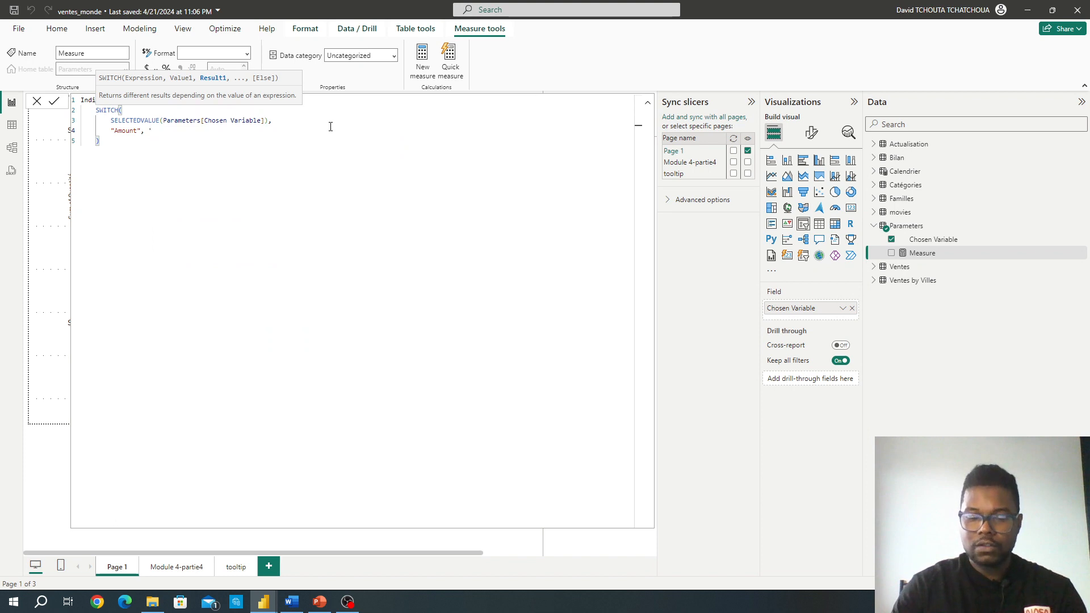
type("Ventes")
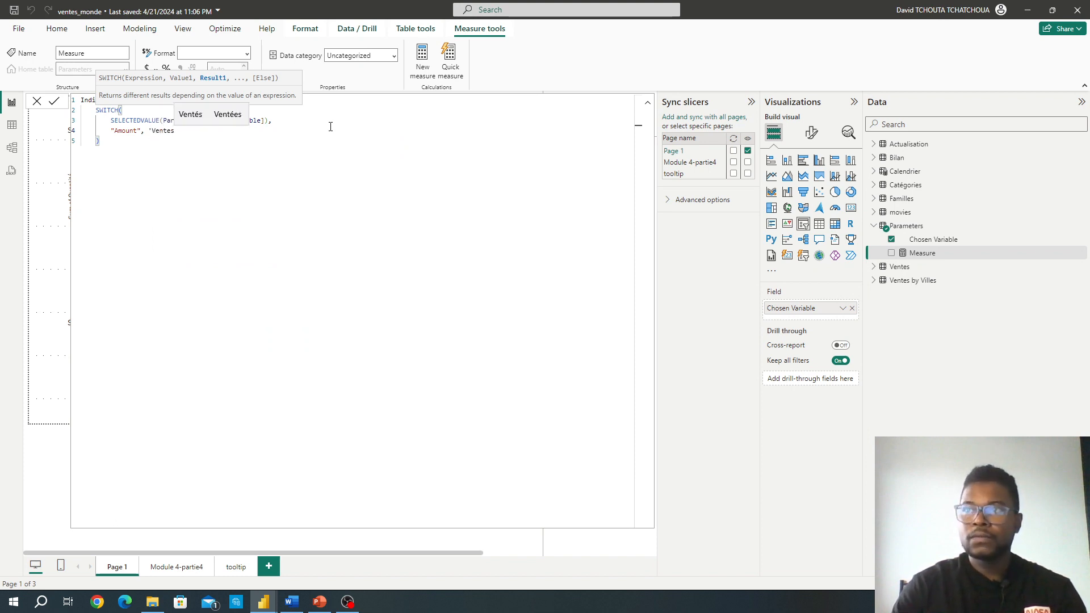
type("'")
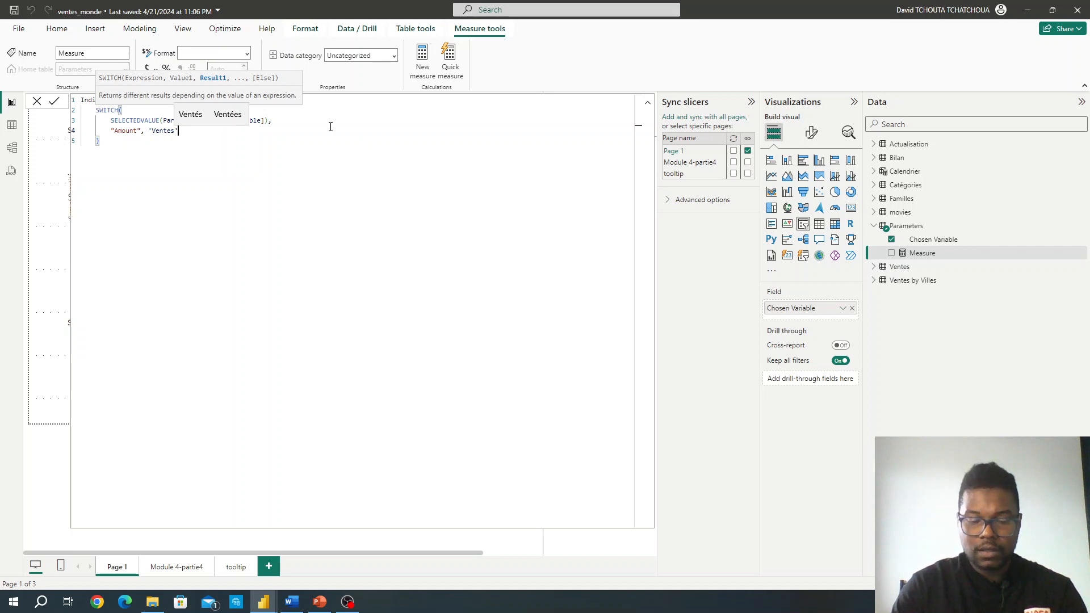
type("[")
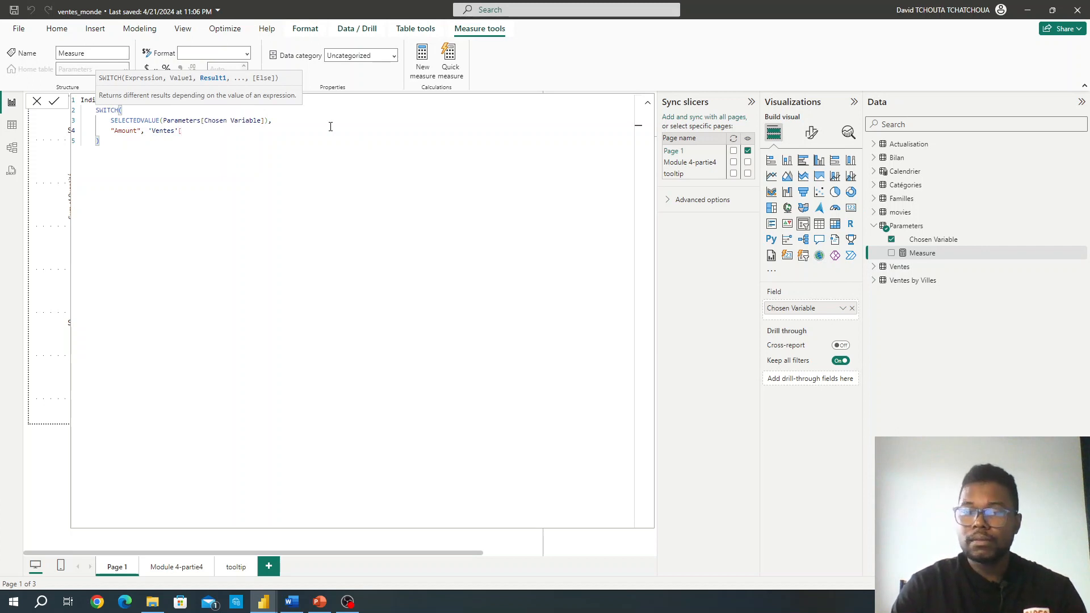
type("Montant")
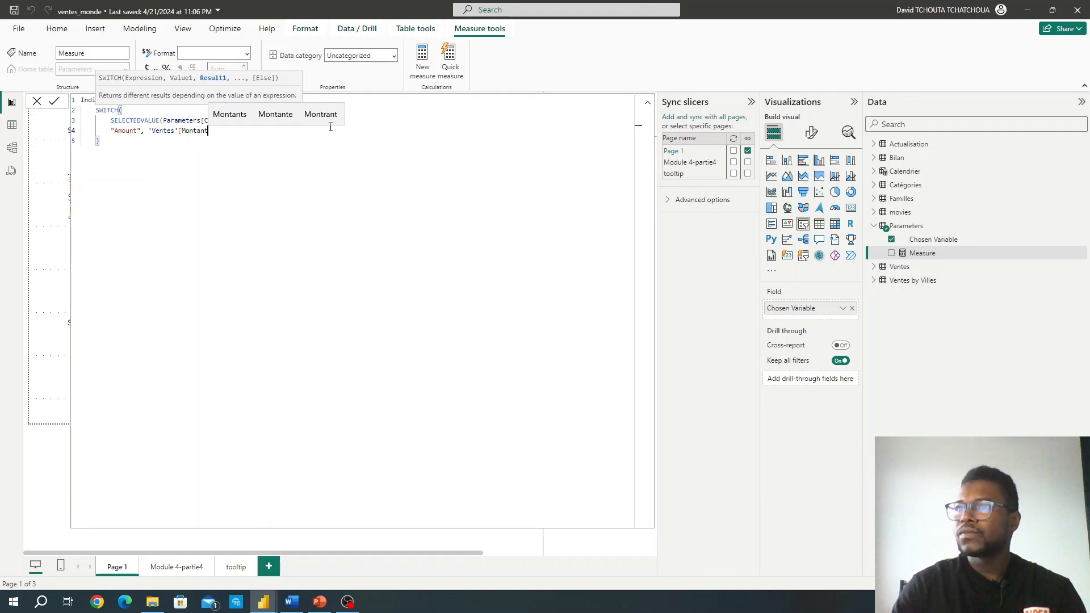
type("]")
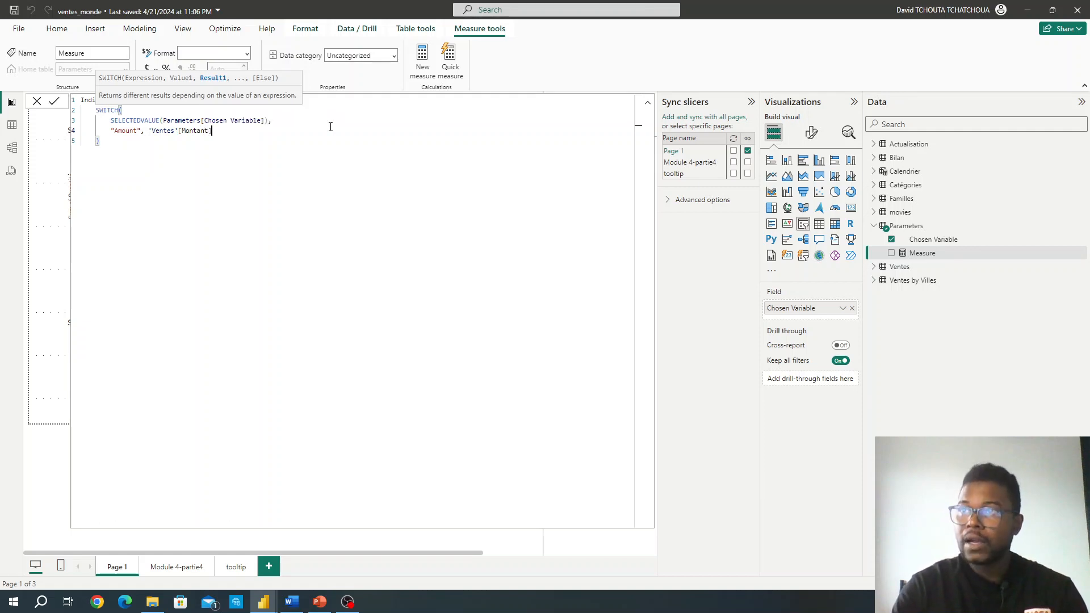
type(",")
Add a new line below the first value and result pair, and enter "Qauntité" as the second SWITCH value
key("Return")
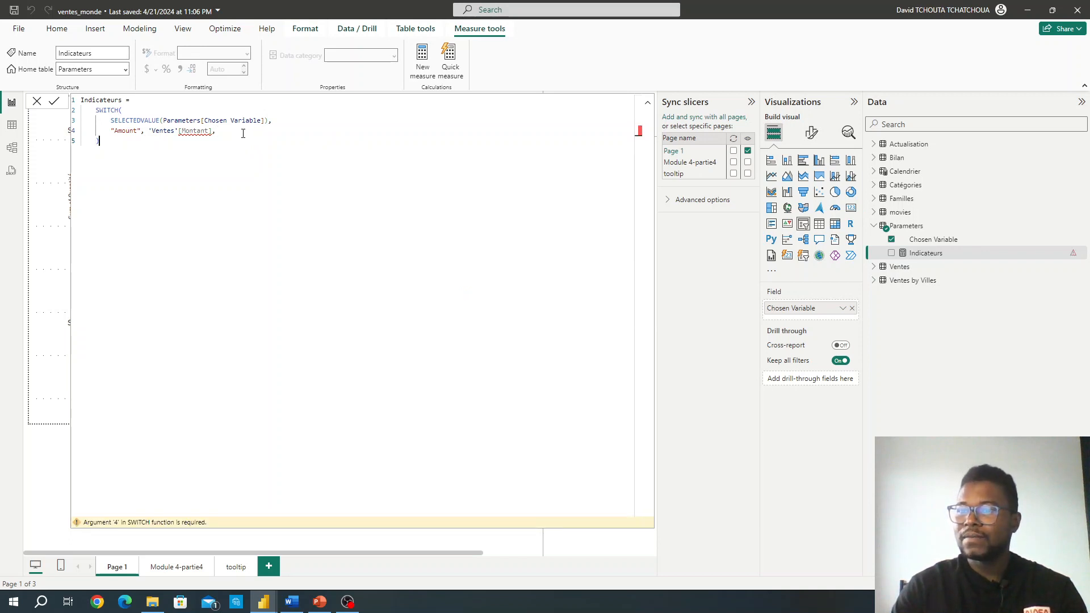
key("Return")
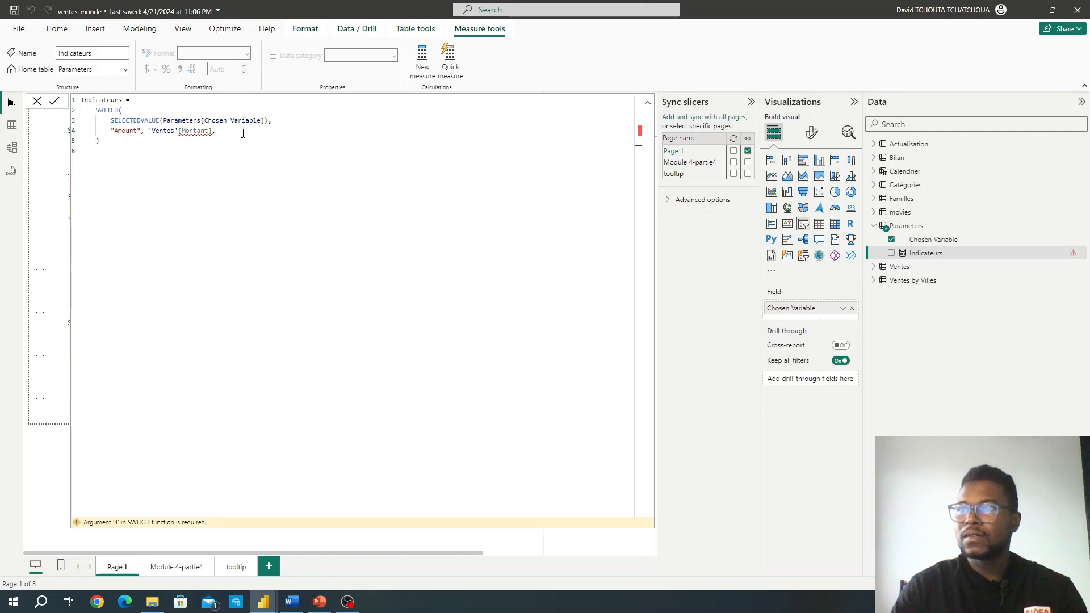
left_click(240, 131)
key("Return")
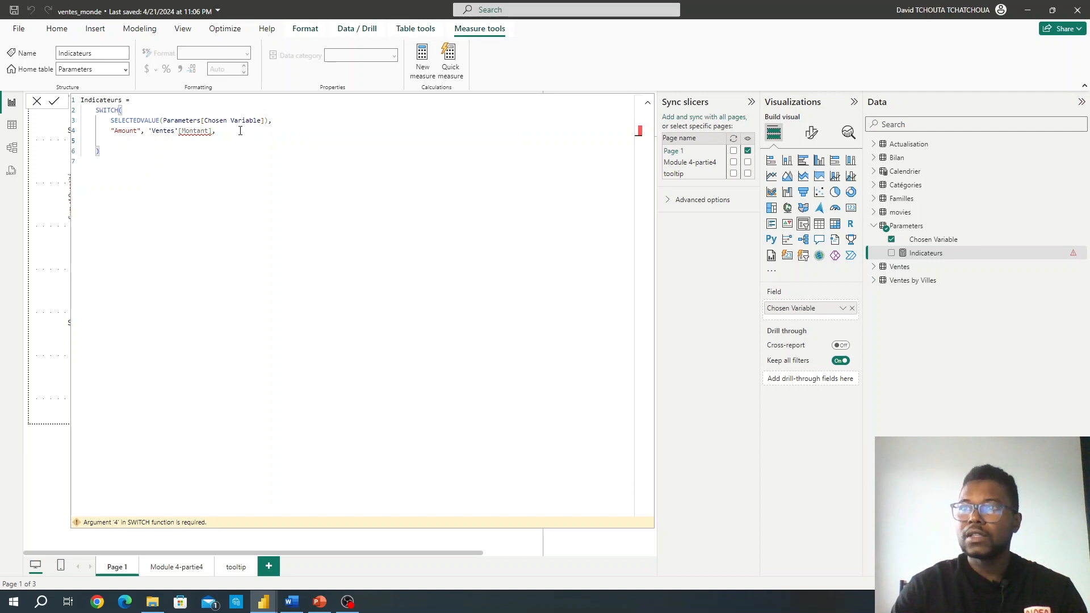
type("\"Qaunti")
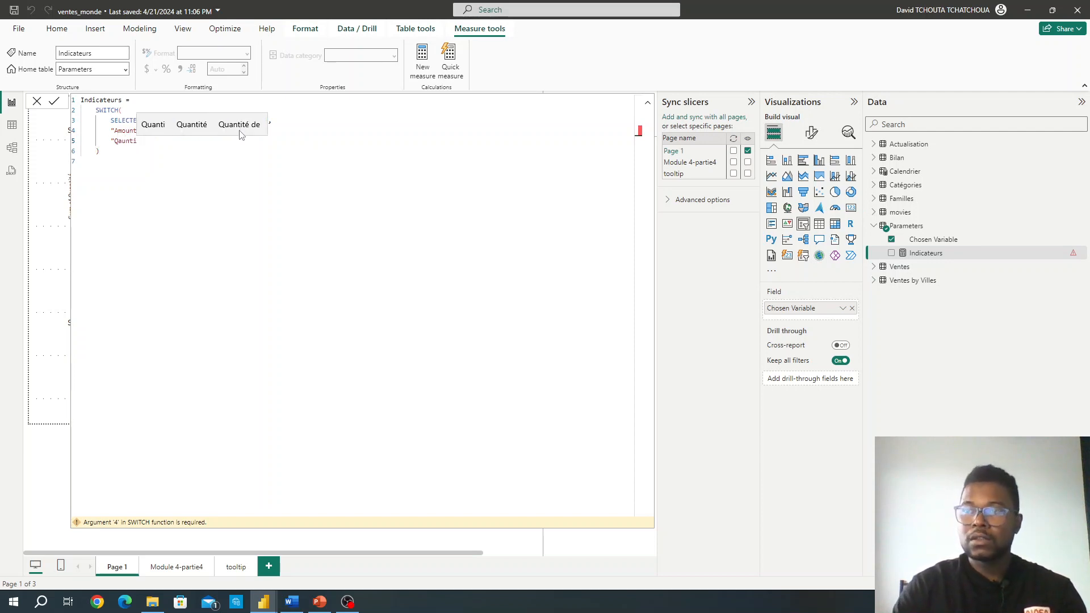
type("té\"")
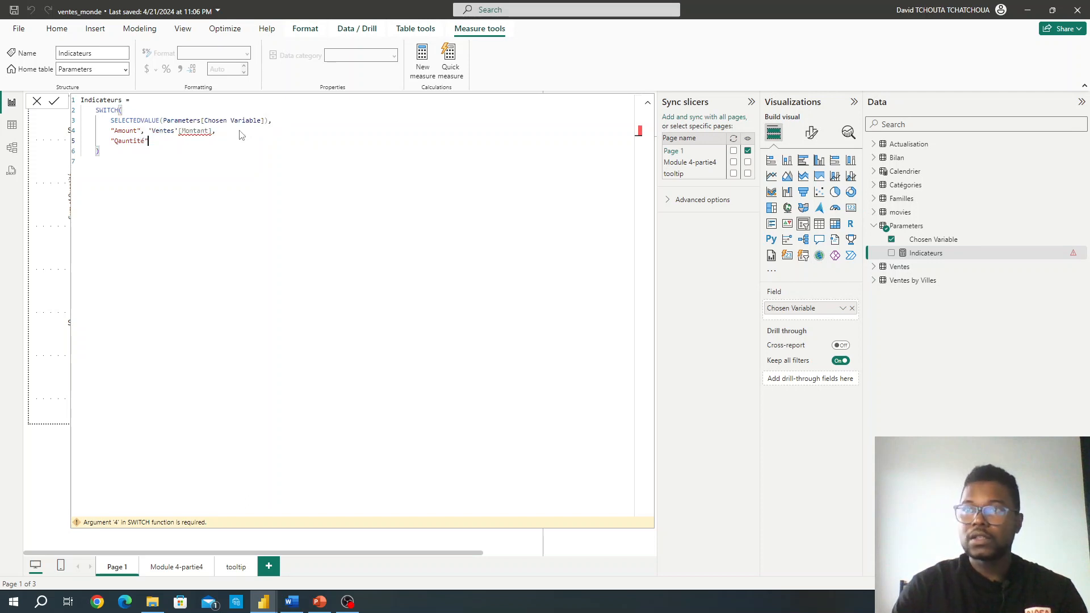
Replace the first SWITCH value "Amount" with "Montant"
double_click(135, 132)
type("Am")
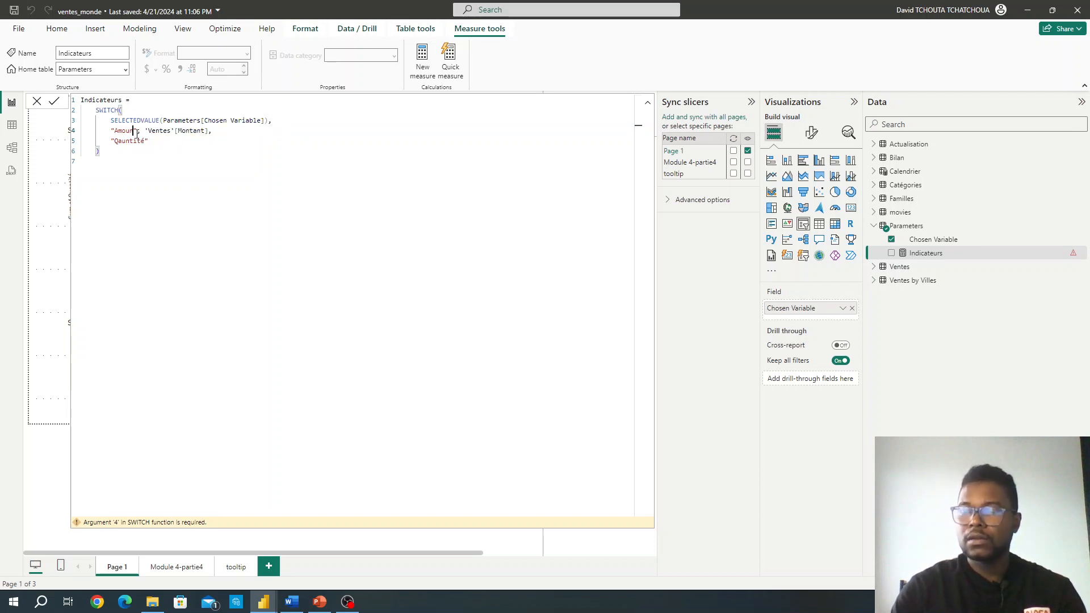
key("BackSpace")
key("BackSpace")
type("Mon")
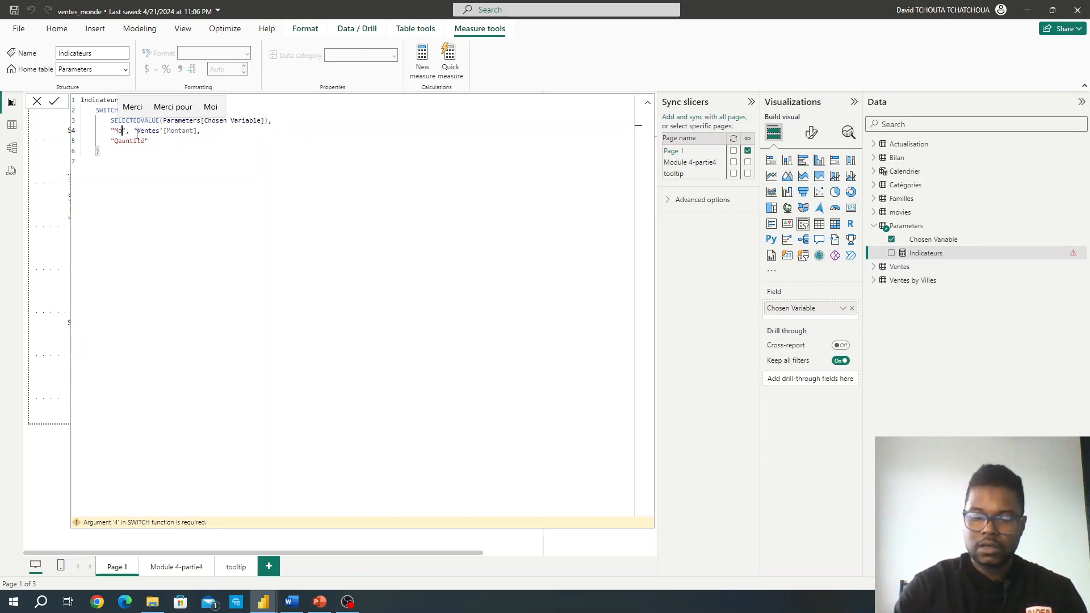
type("tant")
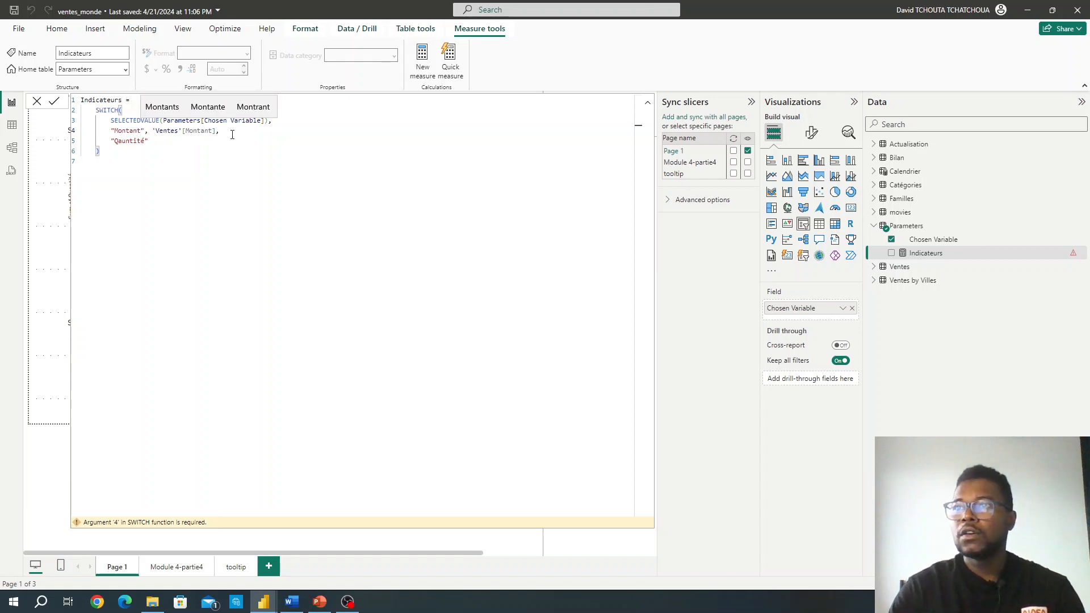
Add a comma after the second SWITCH value and enter 'Ventes'[Quantité] as its result
left_click(187, 143)
type(", ")
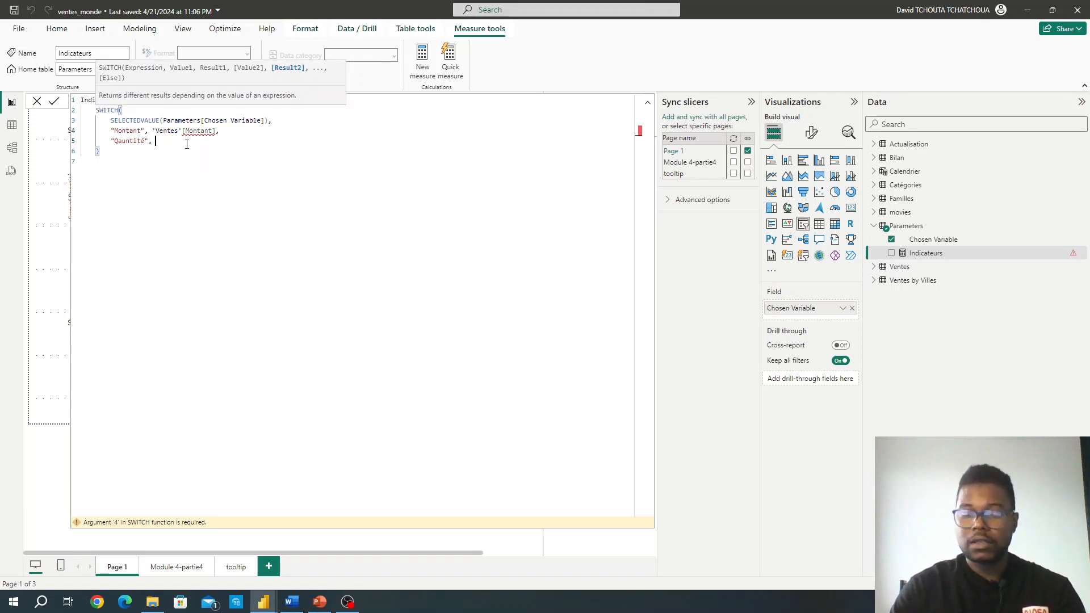
type("'Ventes'")
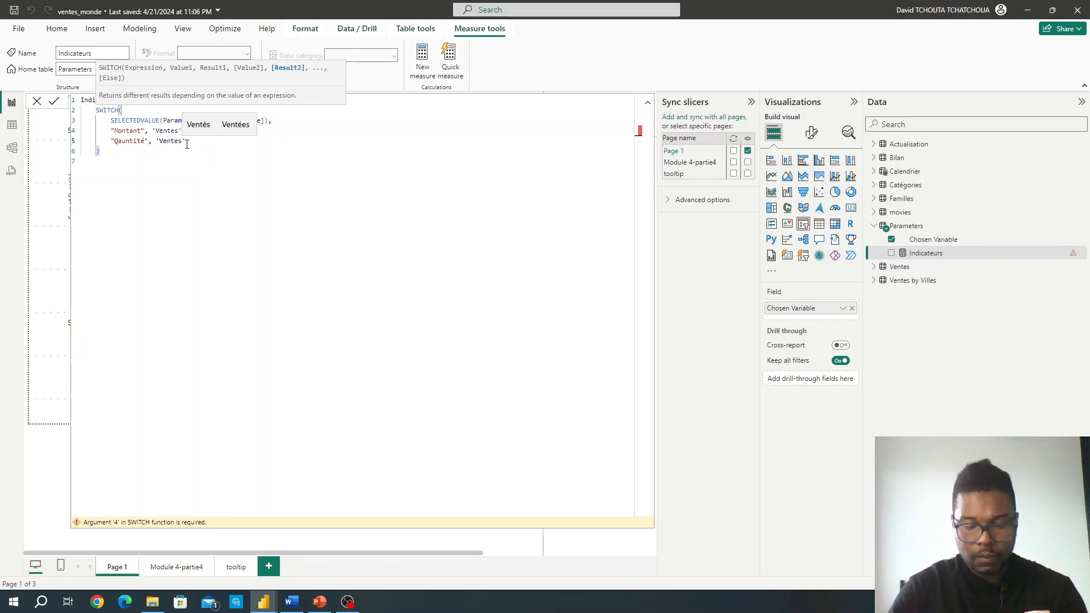
type("[Qu")
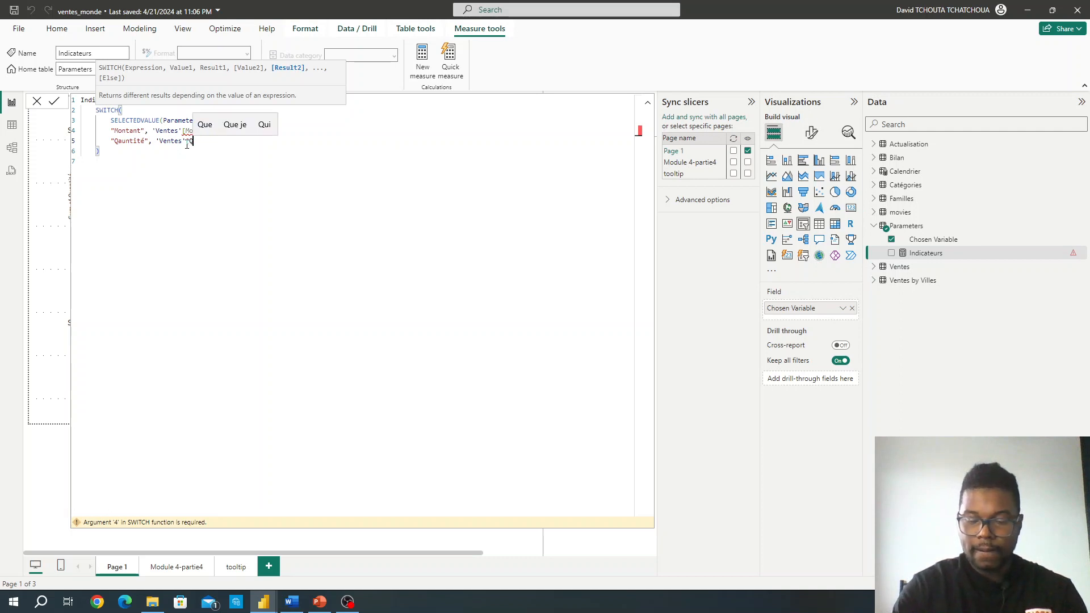
type("an")
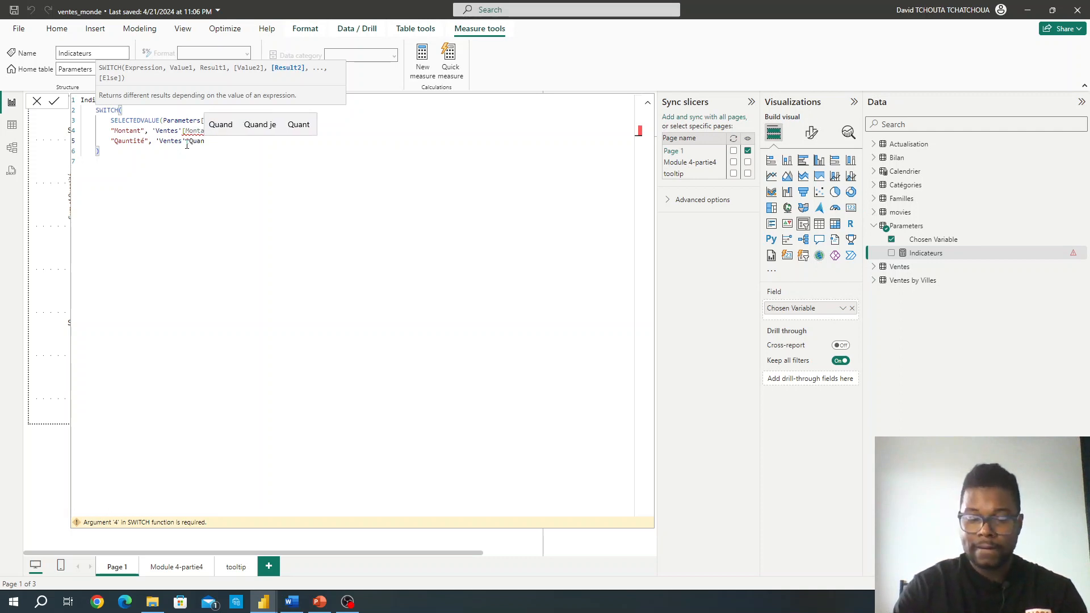
type("tité")
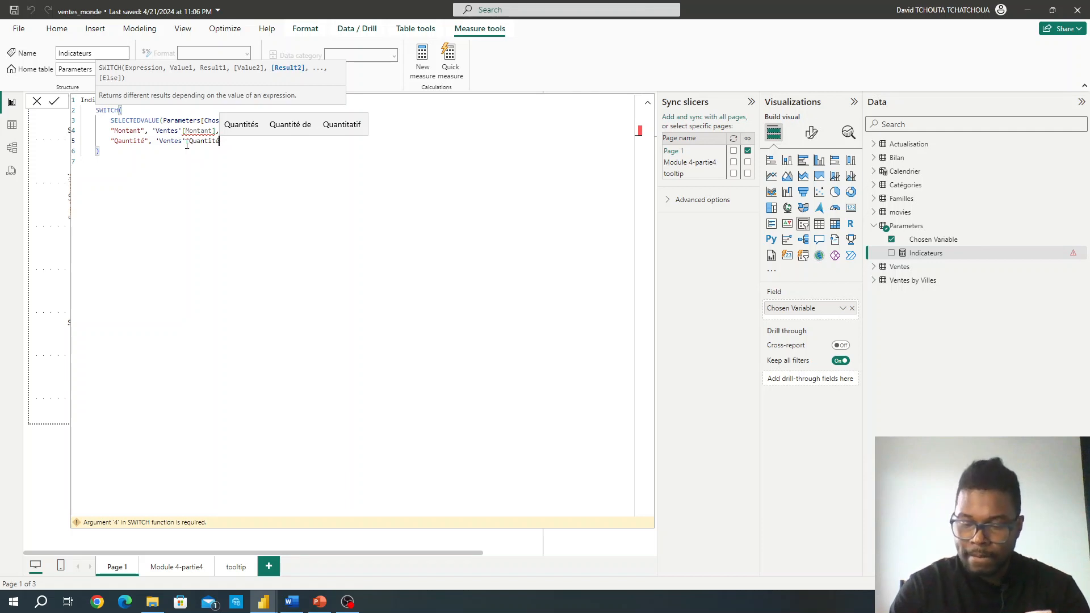
type("]")
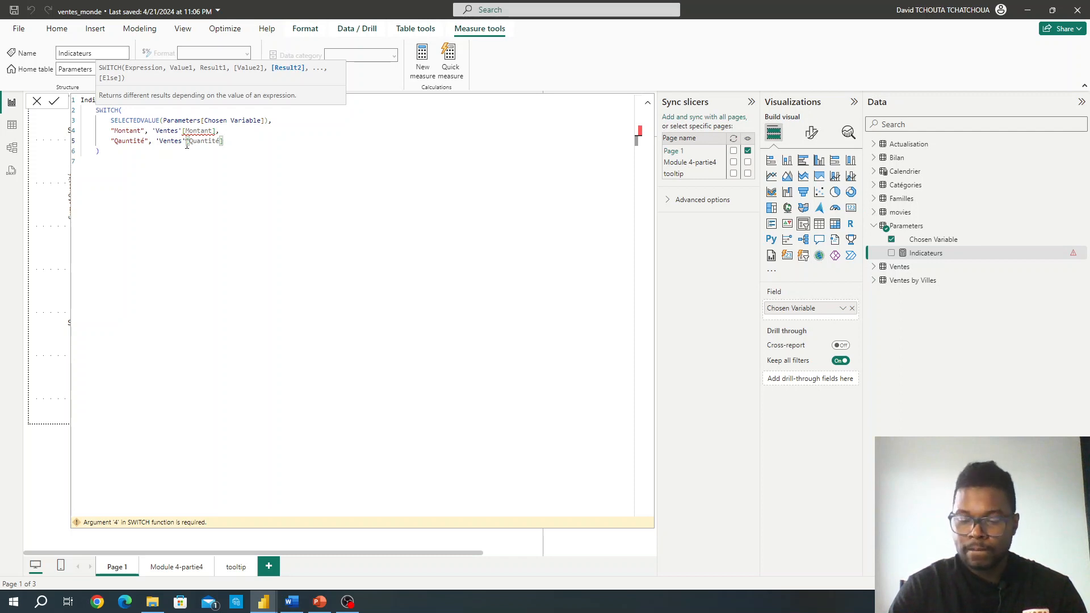
Wrap the 'Ventes'[Quantité] result in a SUM function
type(")")
left_click(152, 141)
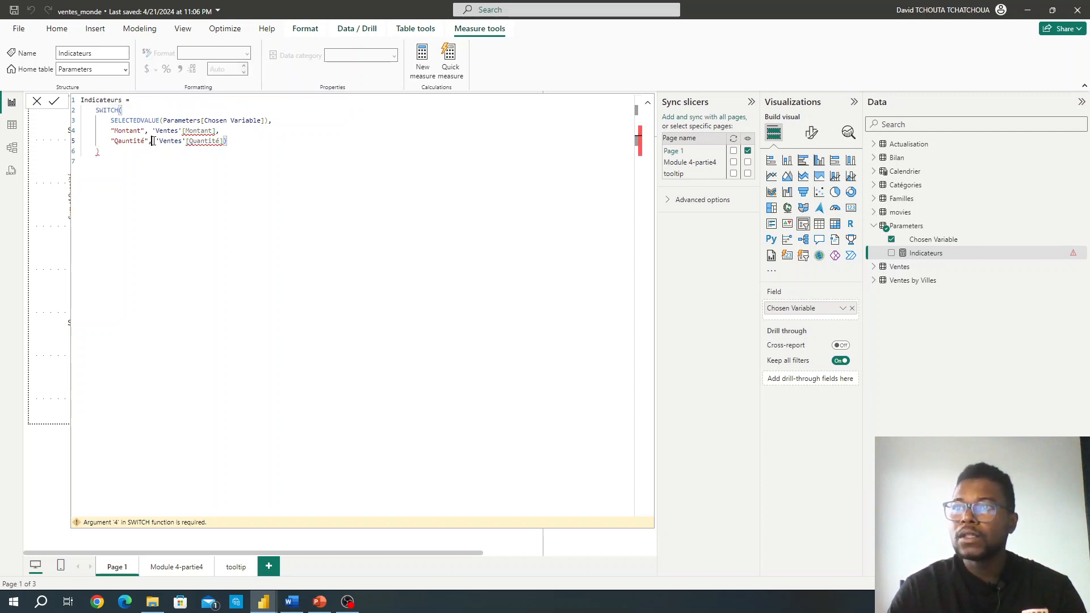
type("Sum")
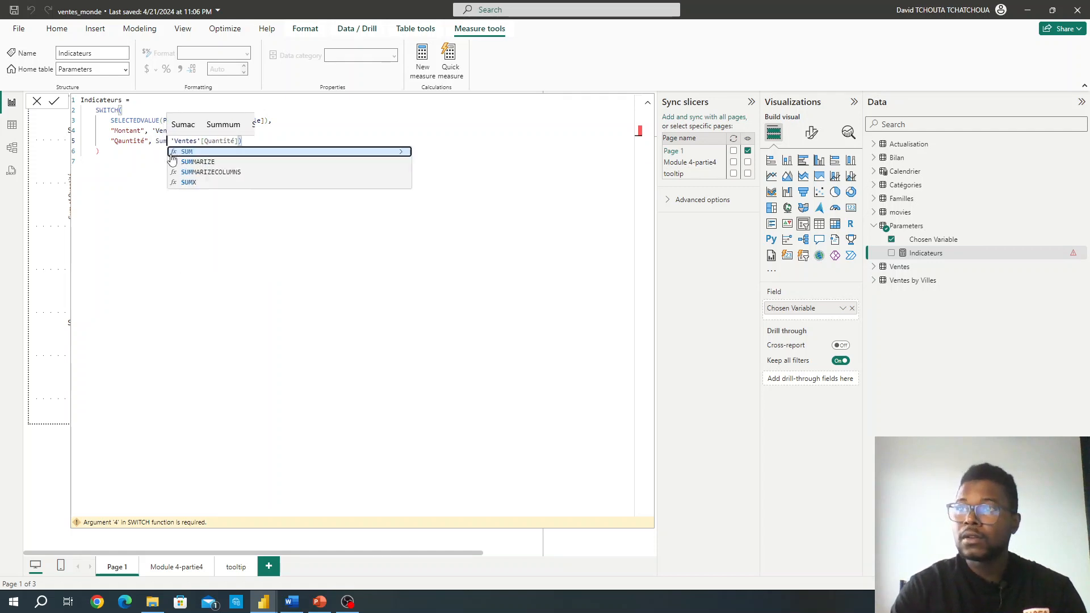
key("Tab")
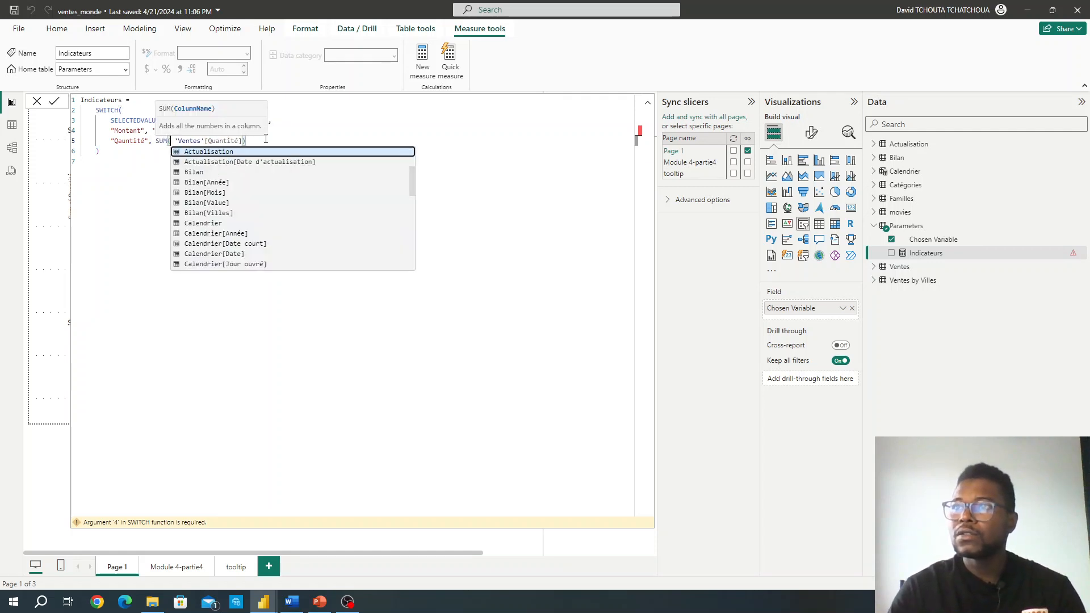
left_click(273, 139)
key("Down")
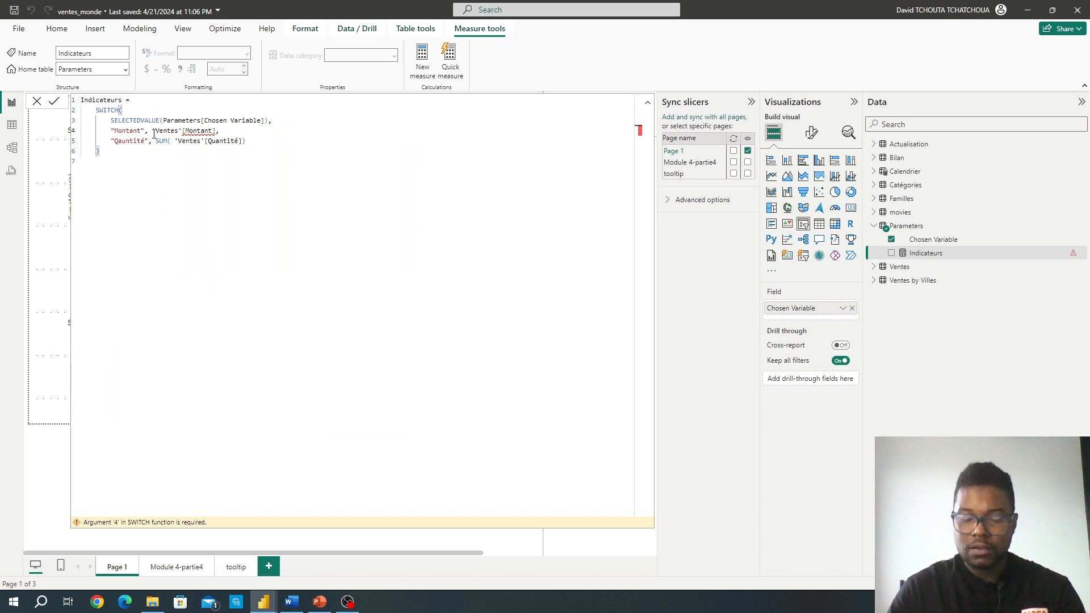
Wrap the 'Ventes'[Montant] result in a SUM function, keeping the comma after its closing parenthesis
left_click(153, 135)
type("sum")
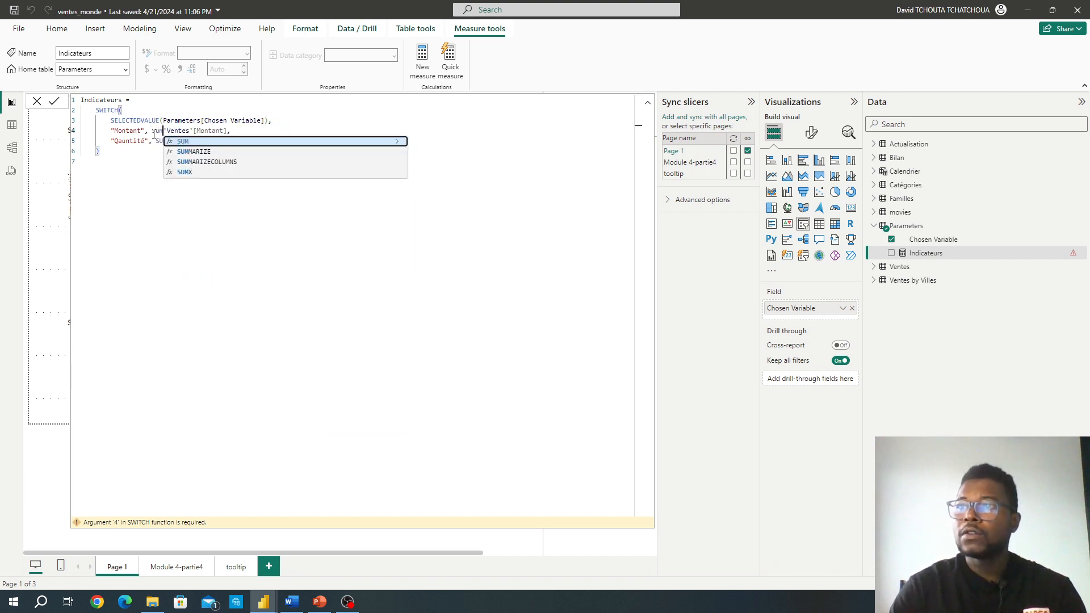
key("Tab")
left_click(242, 131)
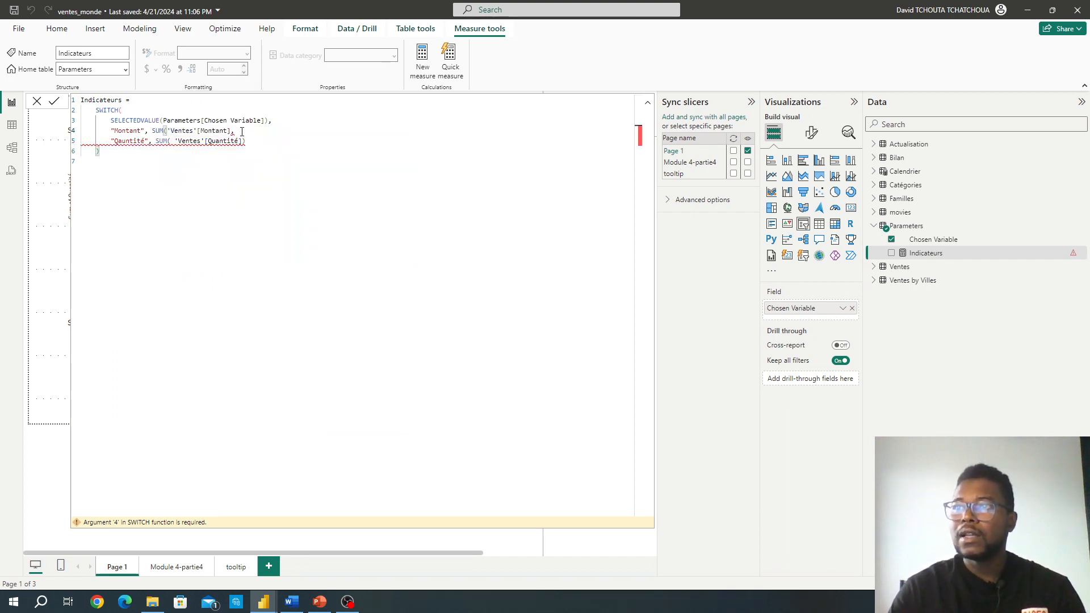
left_click(231, 131)
type(")")
Finish the Quantité result with a closing parenthesis and comma, and enter BLANK() on a new line as the SWITCH default result
left_click(245, 144)
type(")")
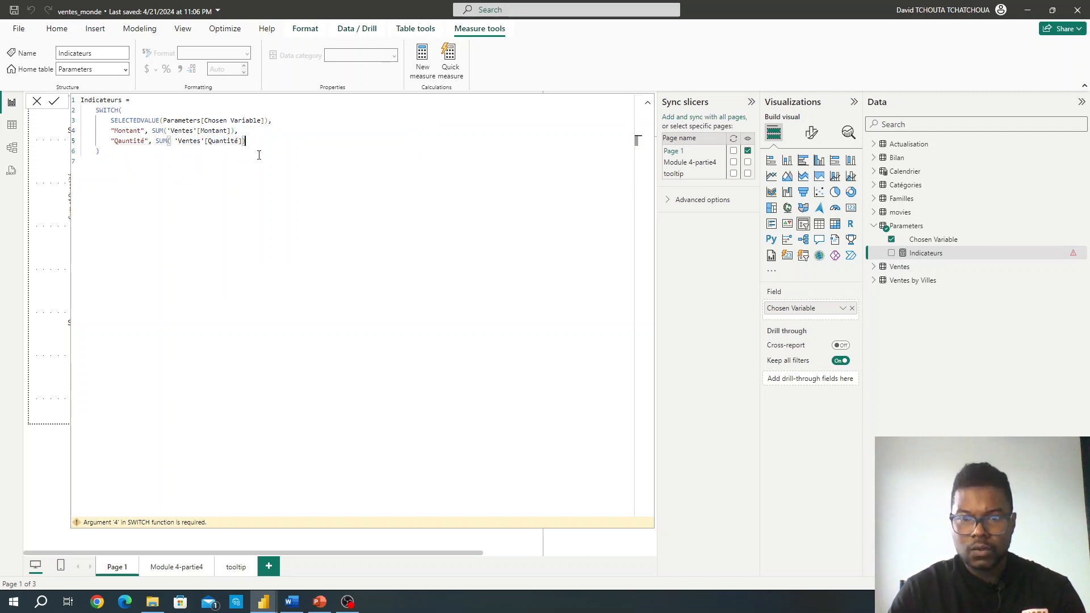
type(",")
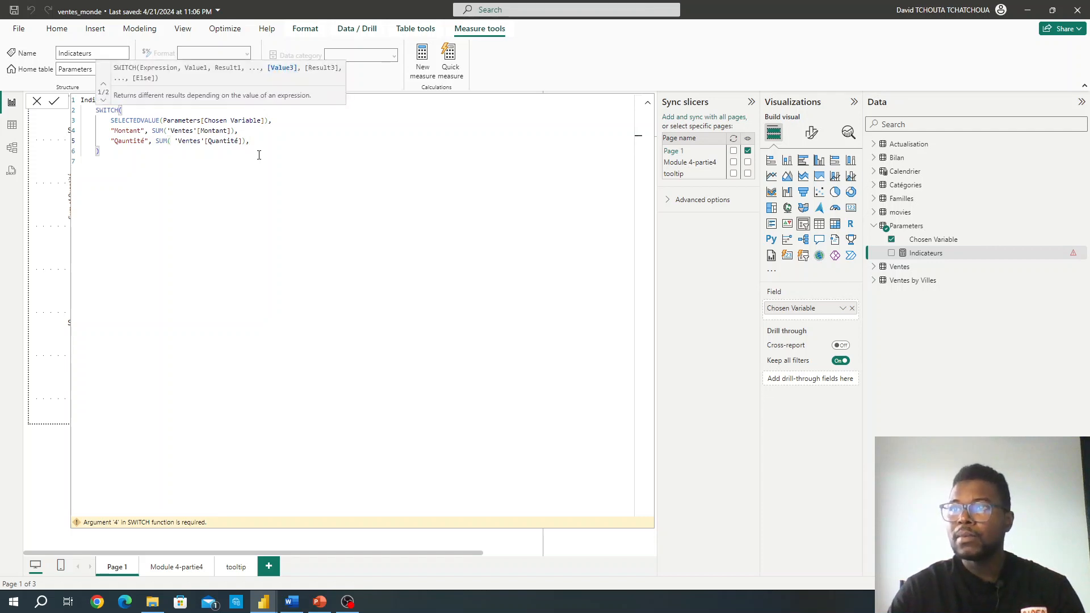
left_click(260, 159)
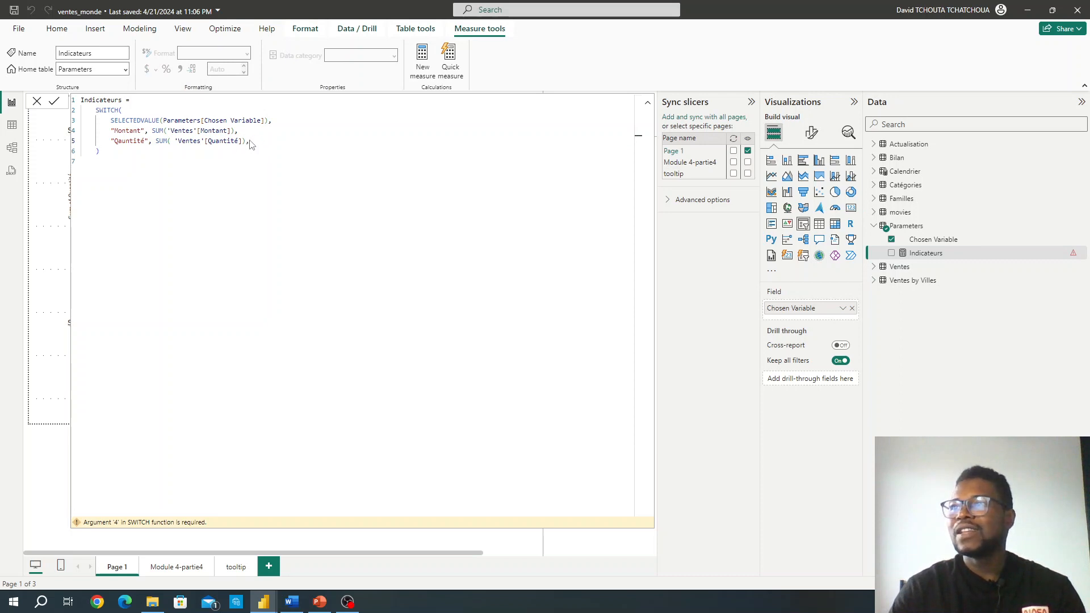
key("Return")
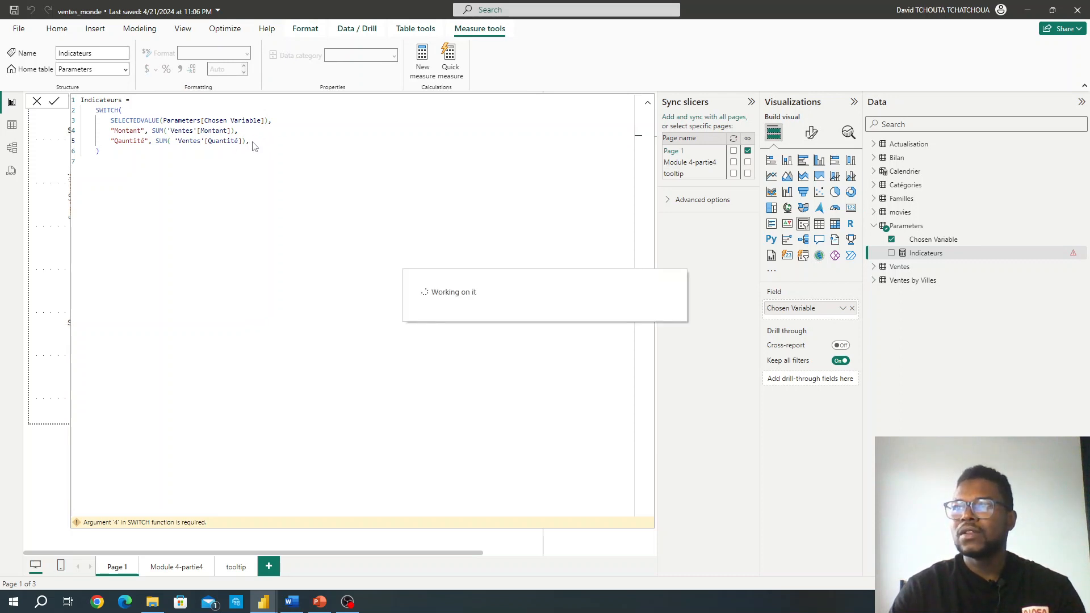
left_click(253, 142)
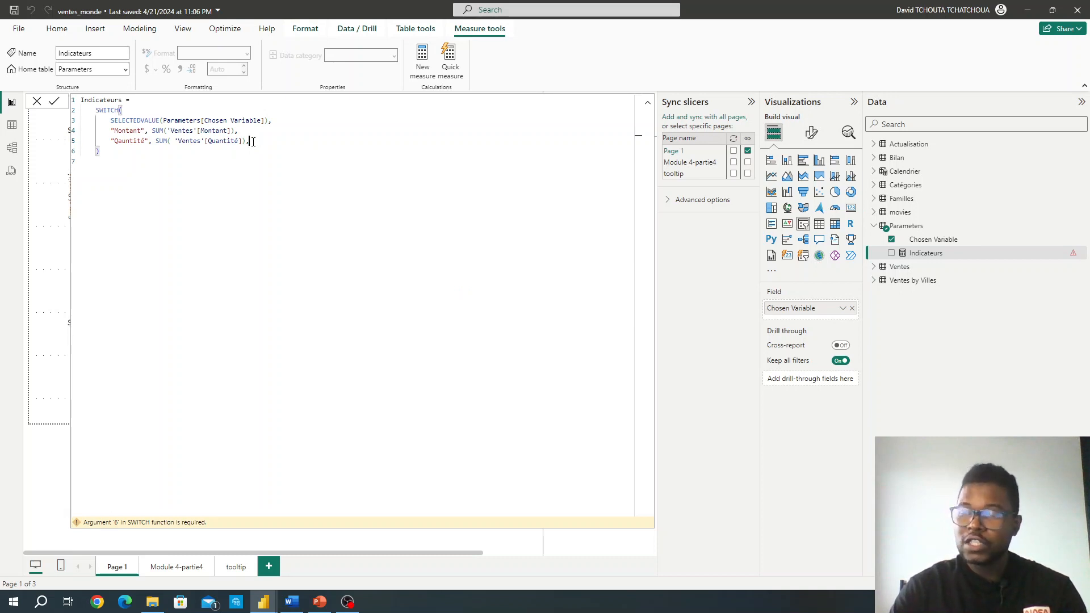
key("Return")
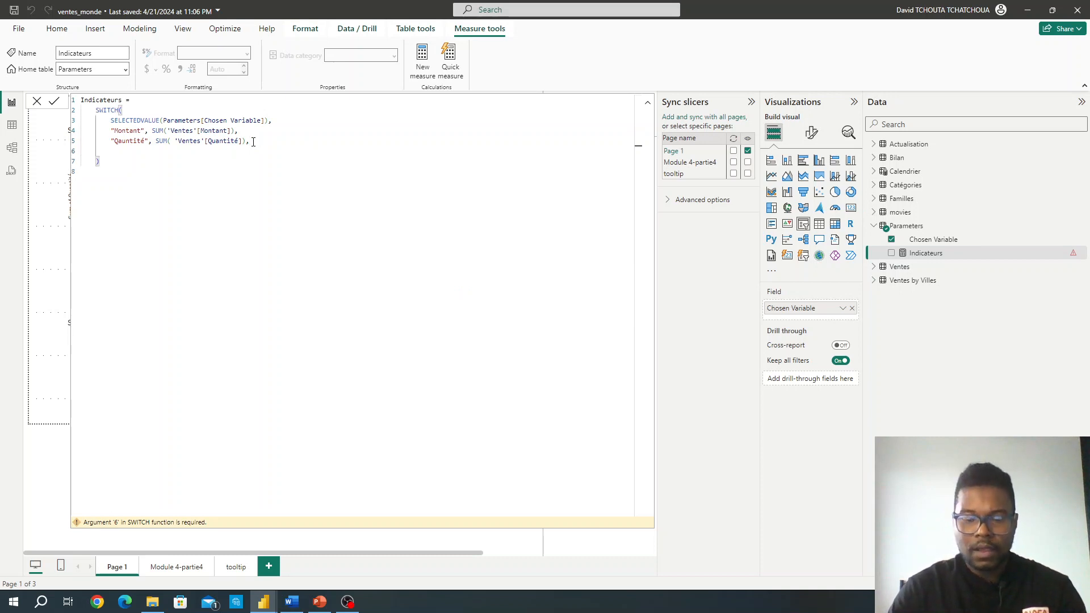
type("BLANK()")
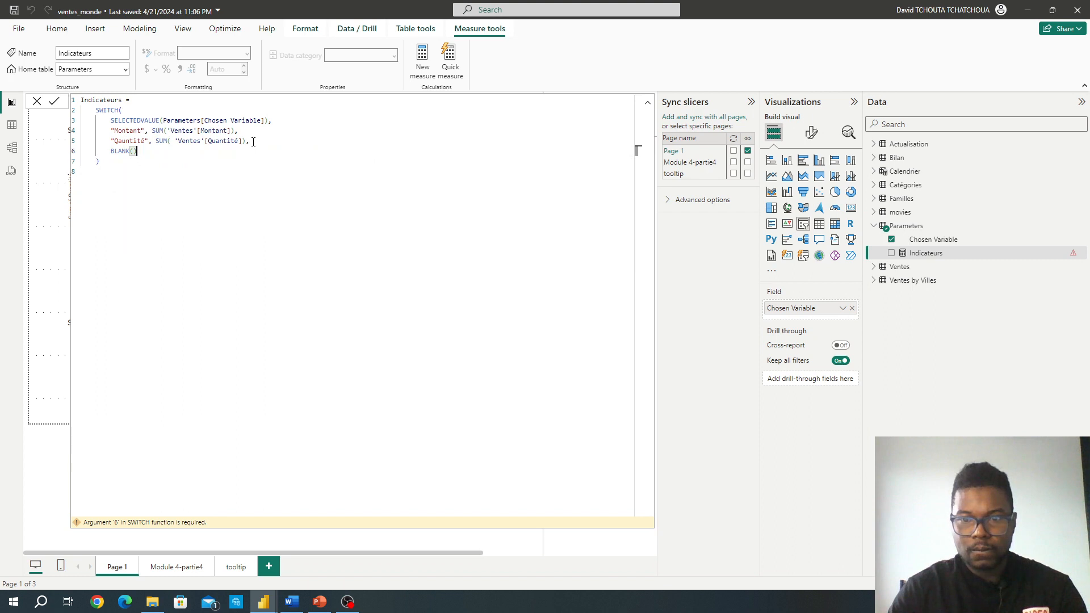
Add the comment //Par defaut after BLANK(), commit the Indicateurs measure and collapse the formula editor
type("//")
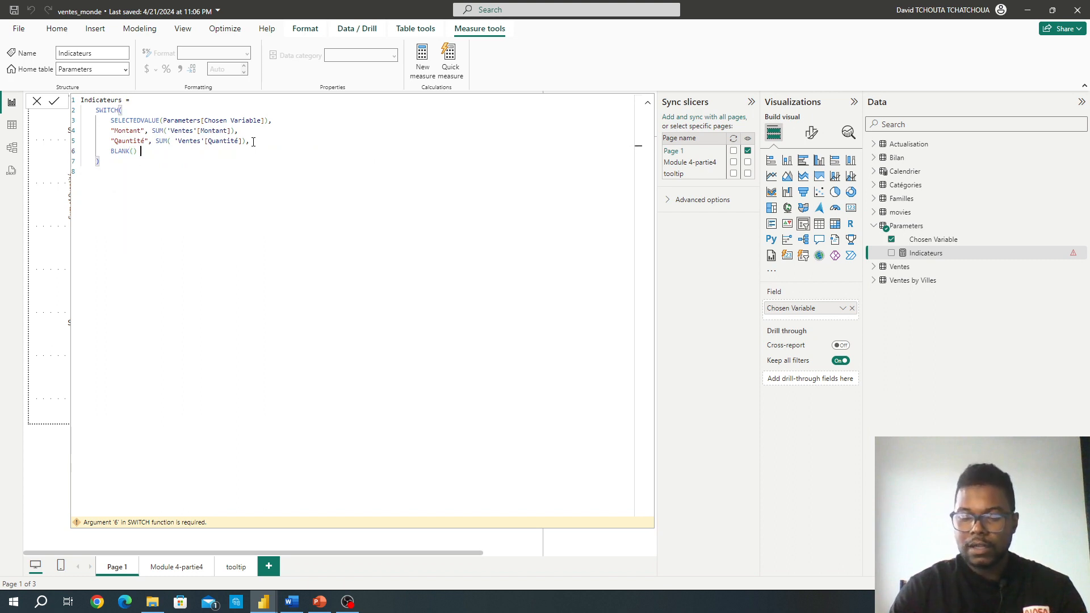
type("Par defaut")
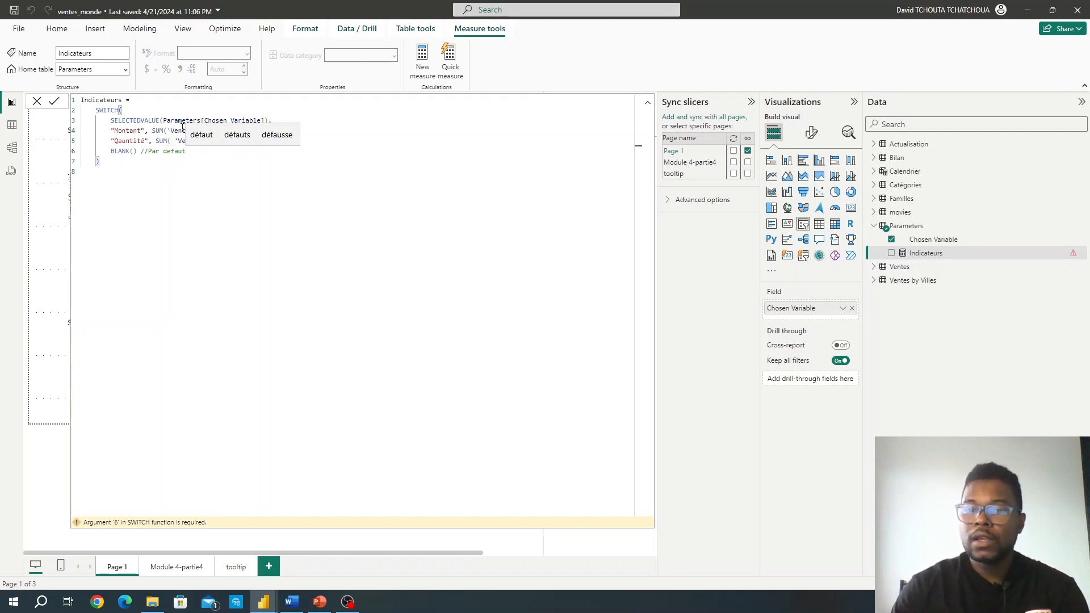
left_click(225, 162)
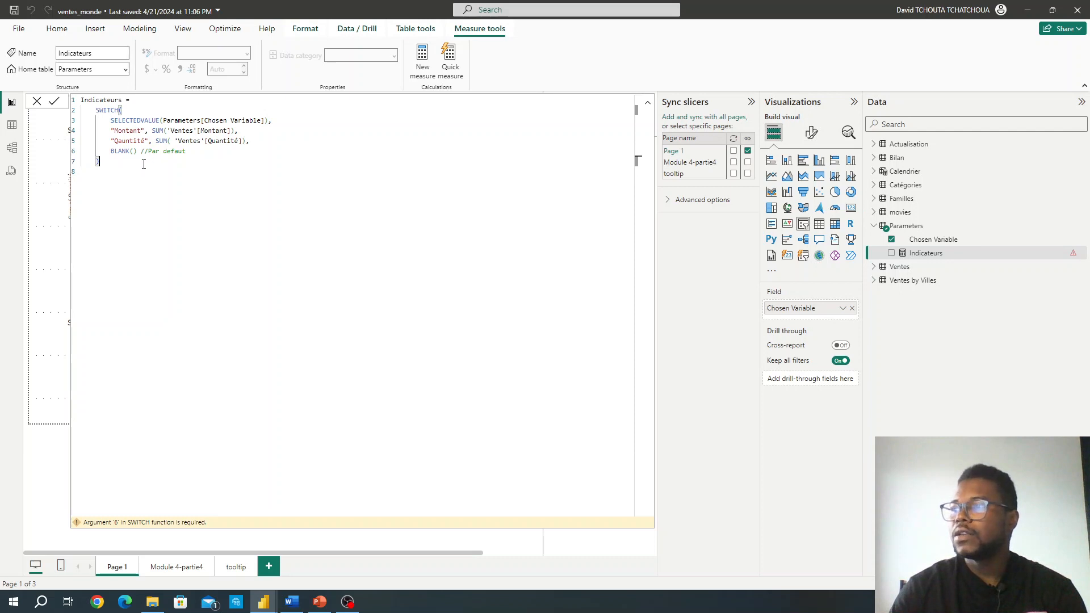
key("Return")
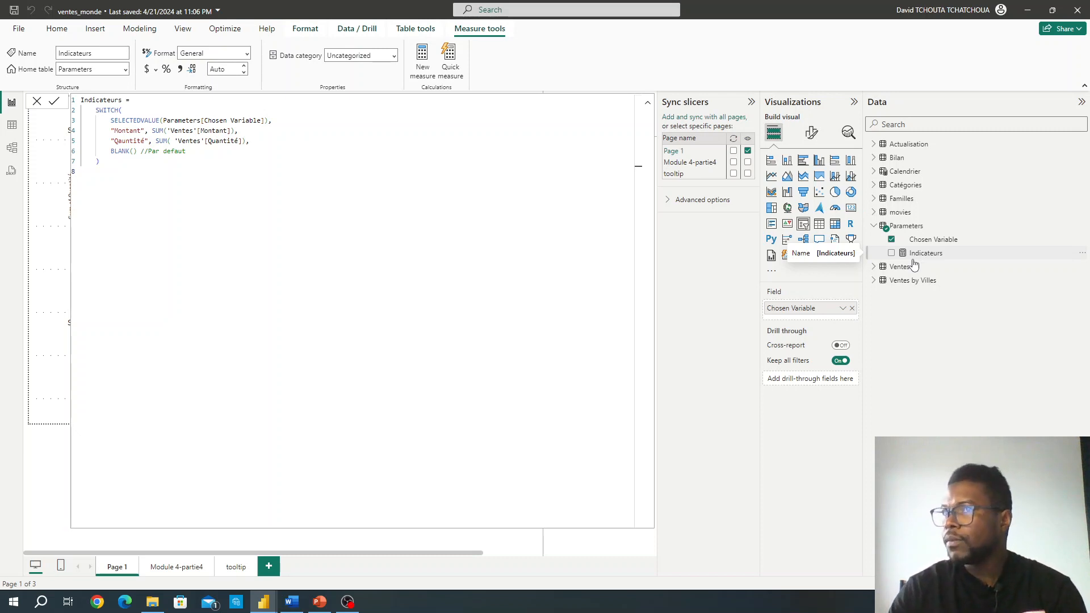
left_click(649, 106)
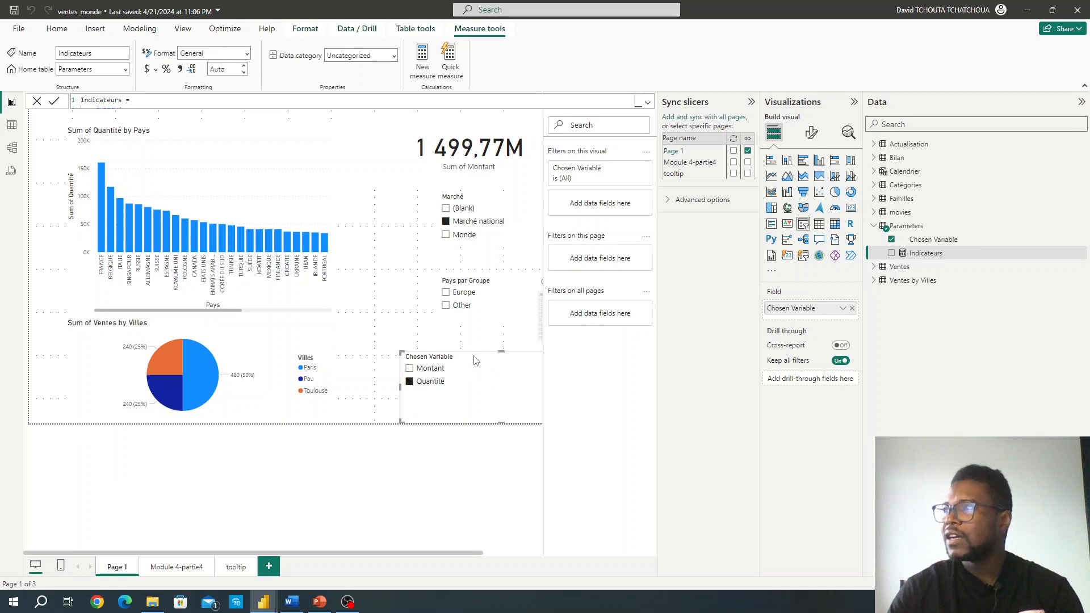
Examine the Chosen Variable slicer's general properties and the styles available in its slicer settings
left_click(812, 133)
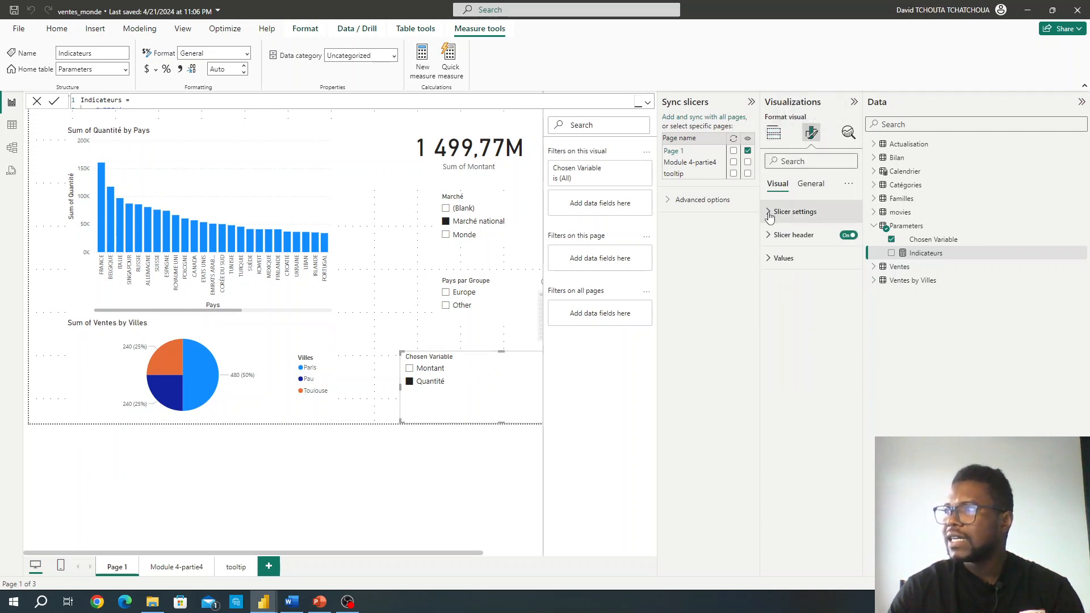
left_click(805, 185)
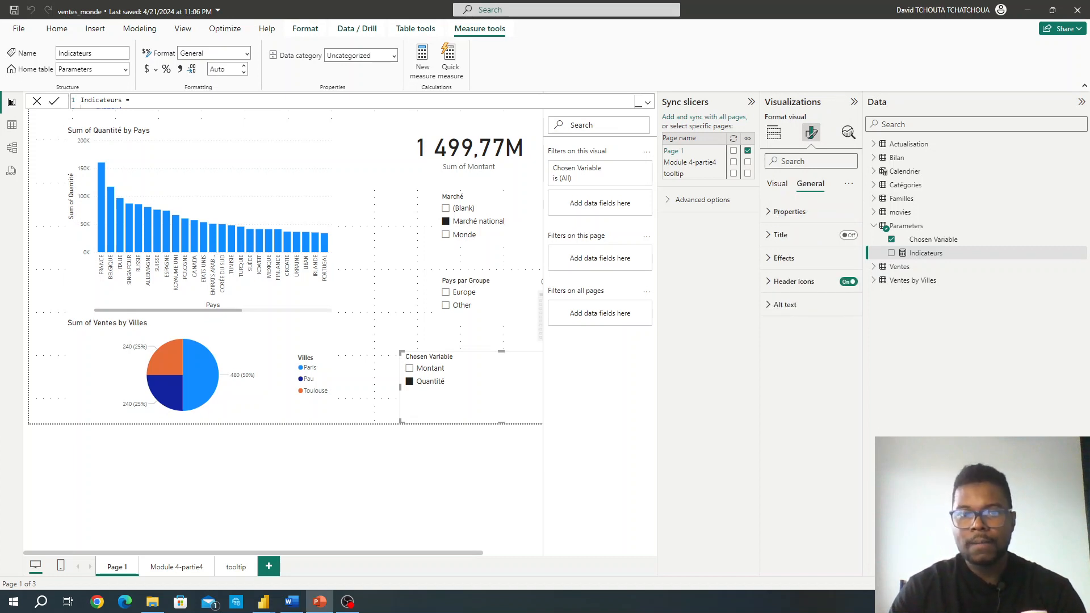
left_click(769, 216)
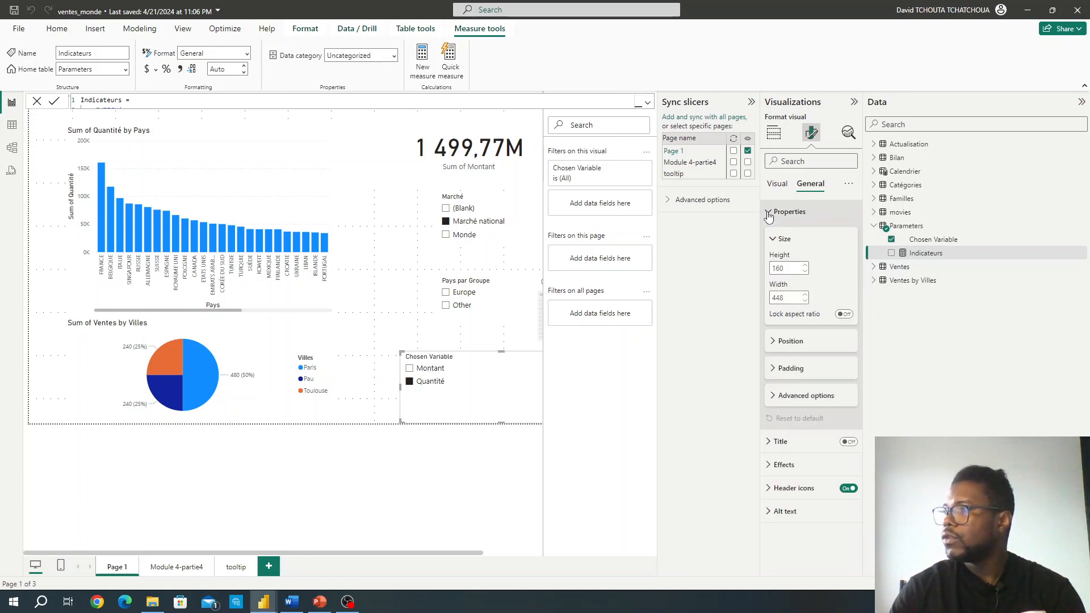
left_click(769, 215)
left_click(778, 185)
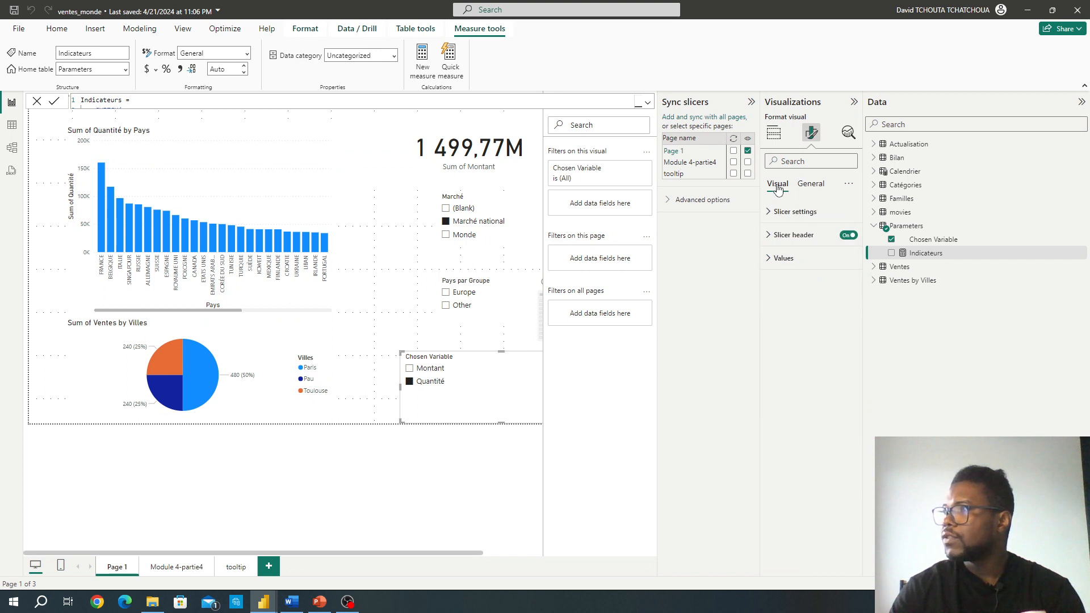
left_click(771, 218)
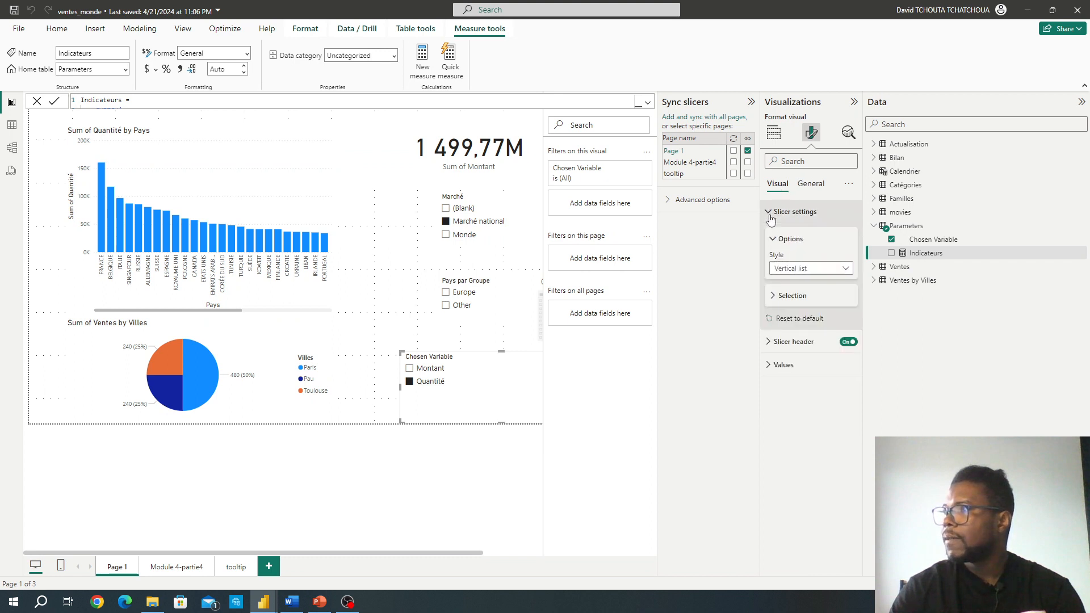
left_click(846, 269)
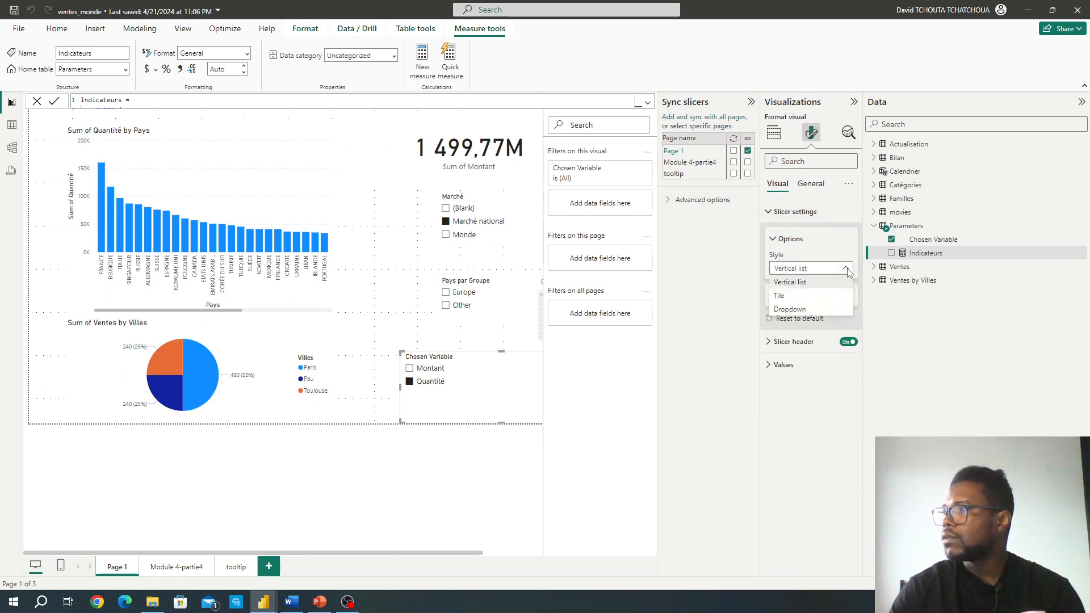
left_click(846, 269)
left_click(847, 269)
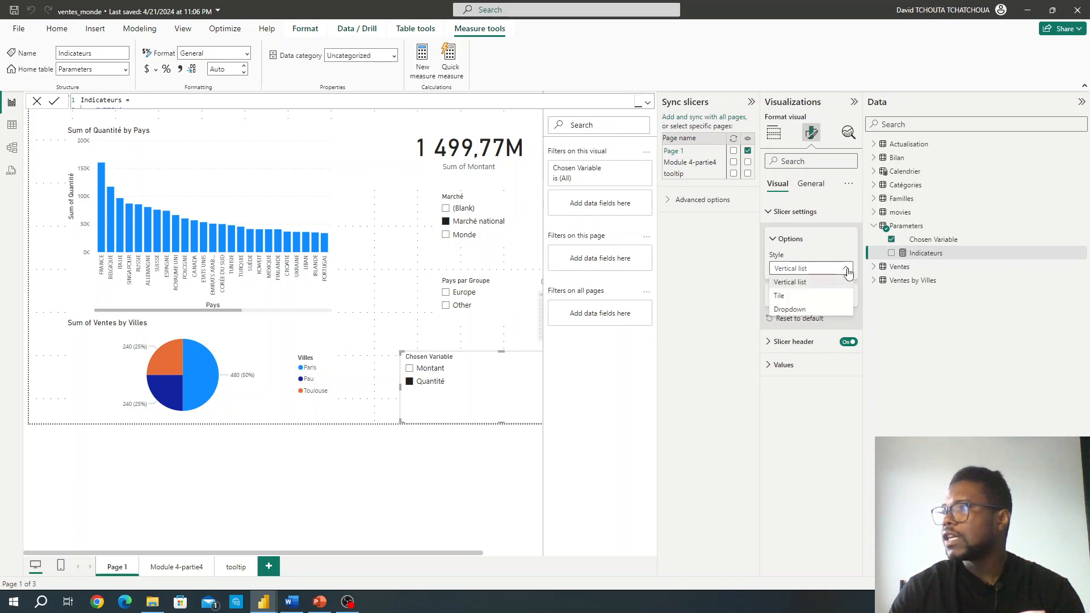
left_click(847, 270)
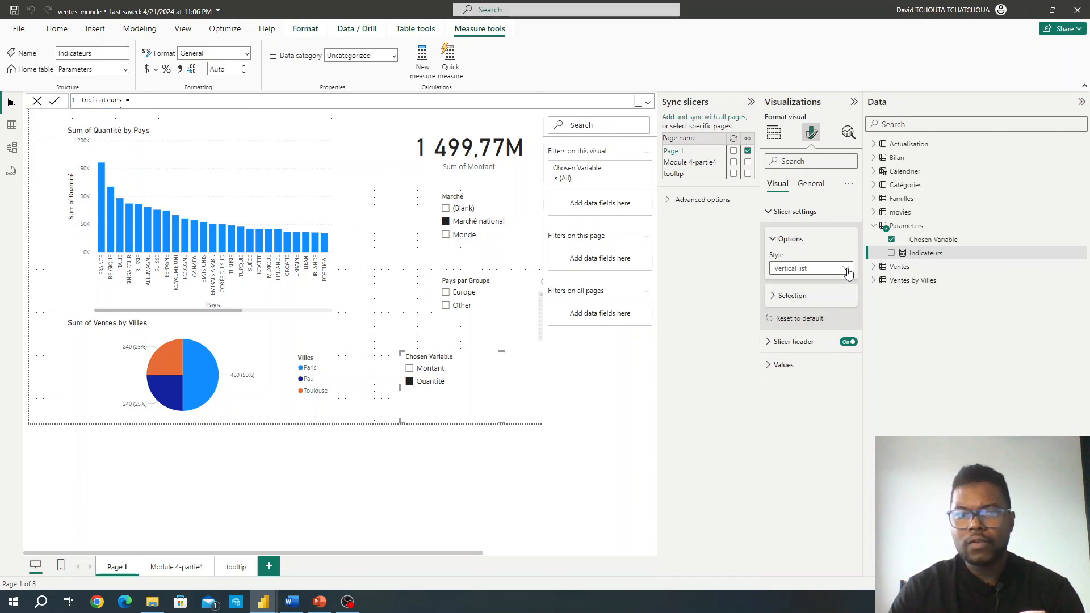
Turn single selection on and back off for the Chosen Variable slicer
left_click(776, 300)
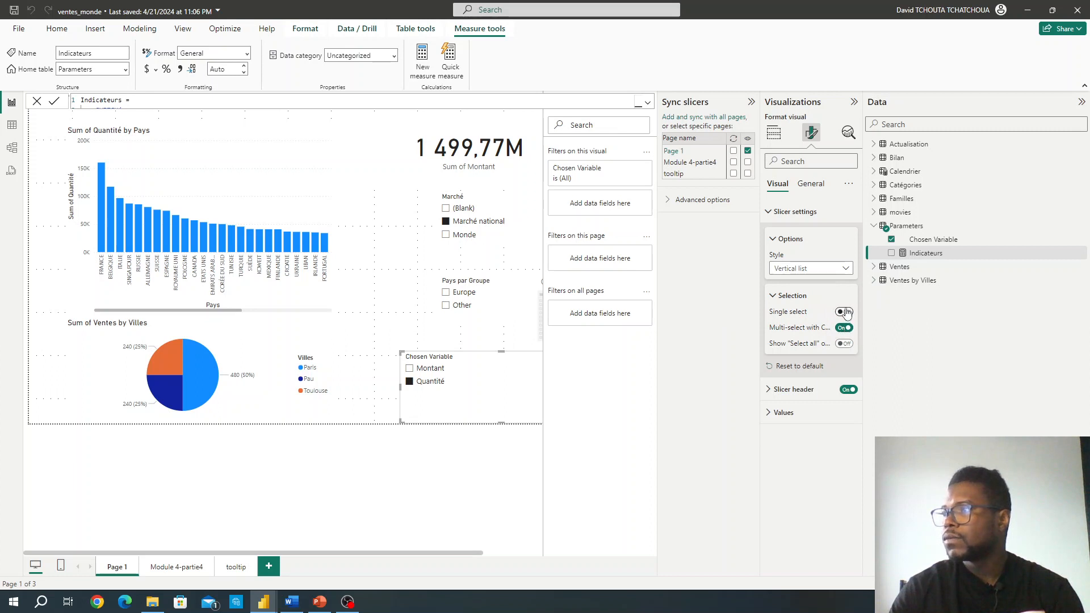
left_click(845, 313)
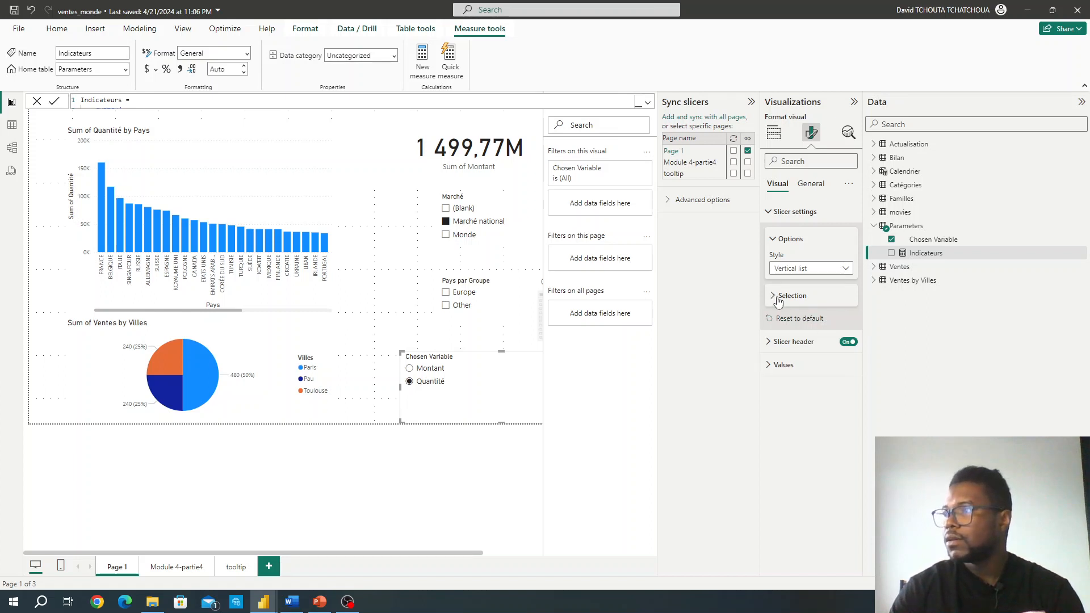
left_click(845, 312)
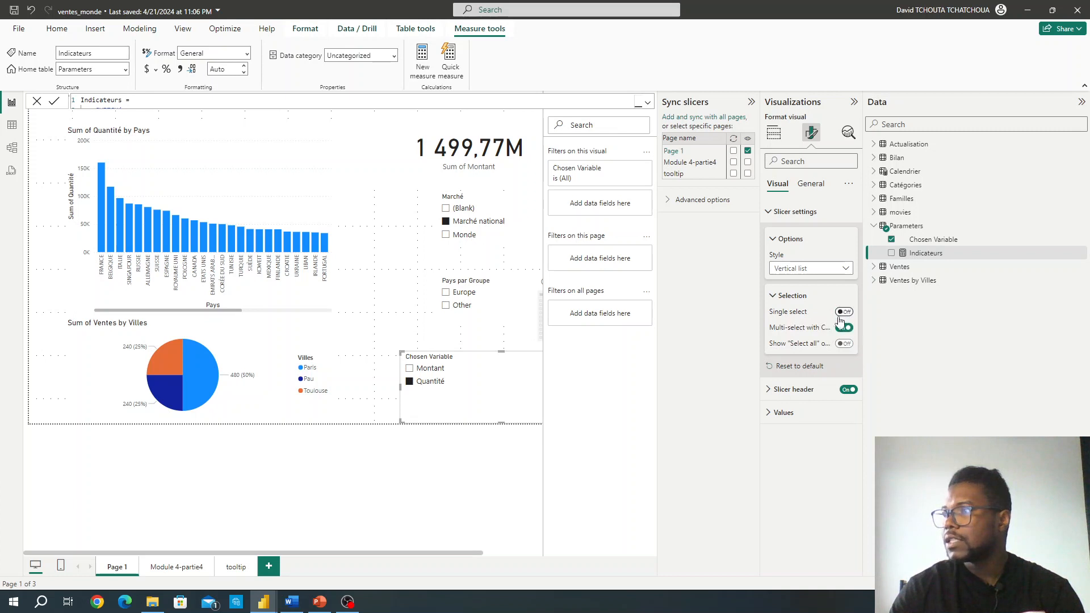
Enable the "Select all" option for the Chosen Variable slicer, test single selection on and off, and leave it on
left_click(844, 344)
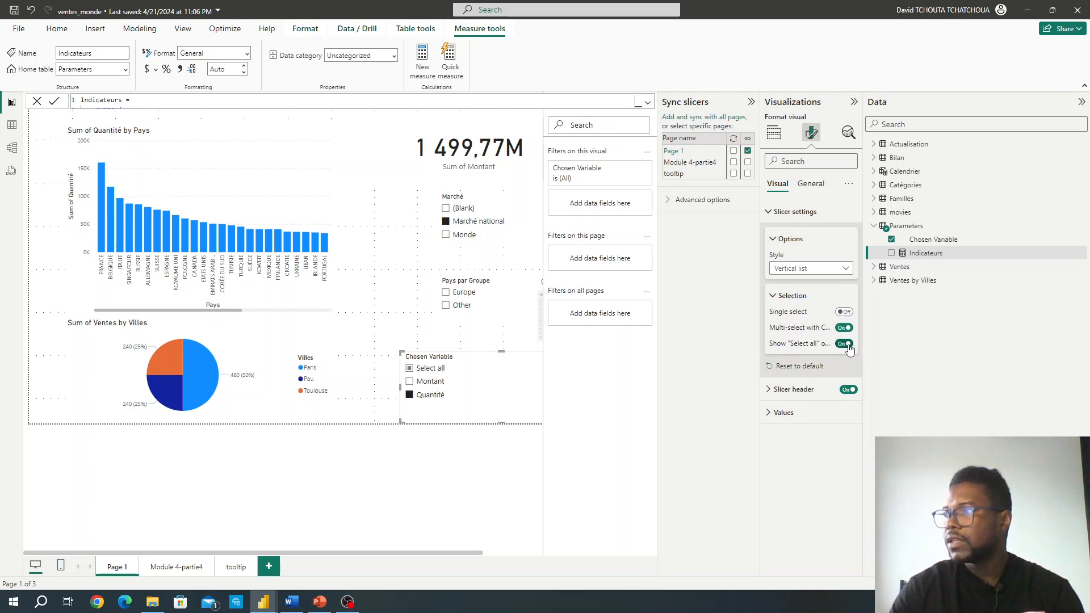
left_click(844, 312)
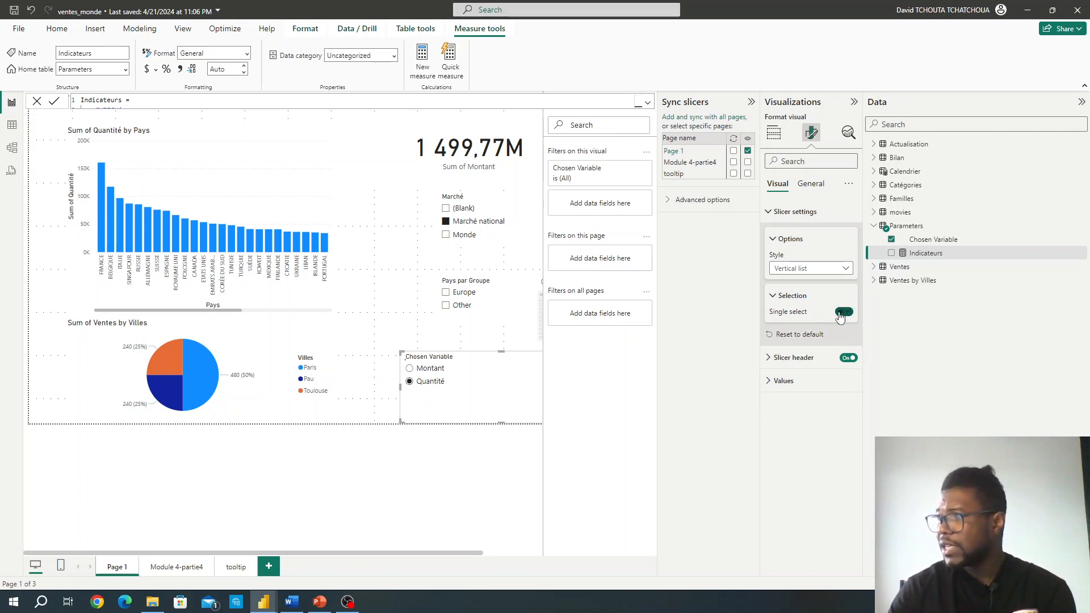
left_click(844, 312)
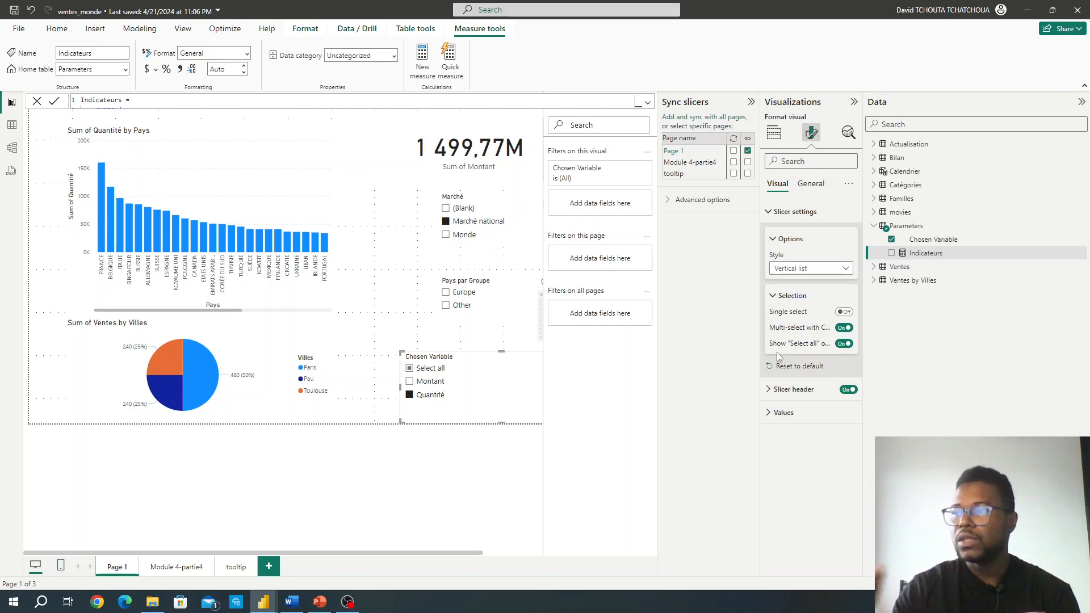
left_click(845, 313)
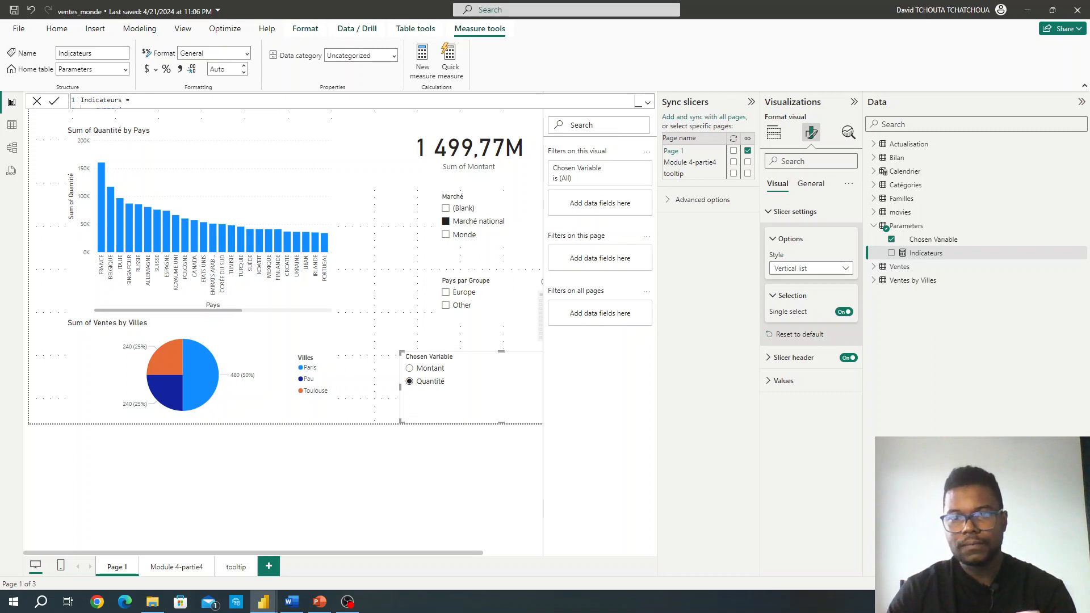
key("alt+Tab")
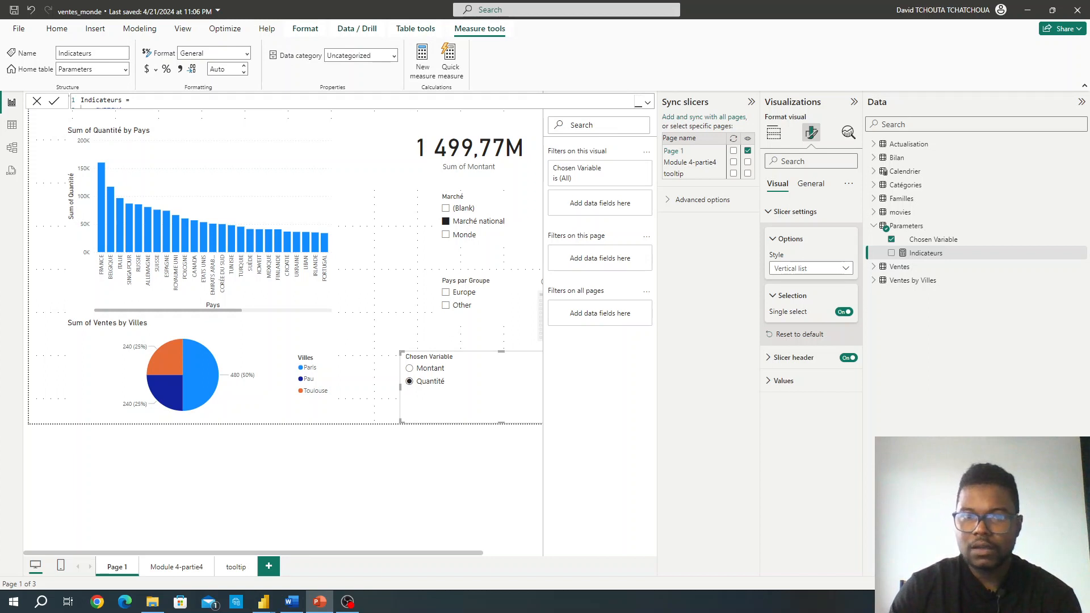
Hide the Filters pane and show it again
left_click(56, 30)
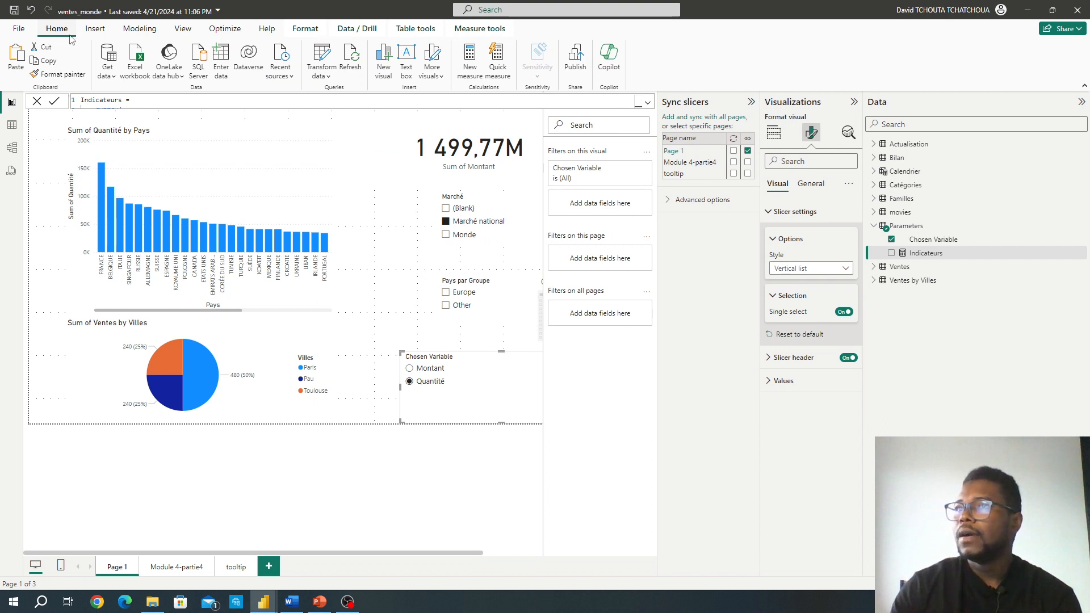
left_click(180, 29)
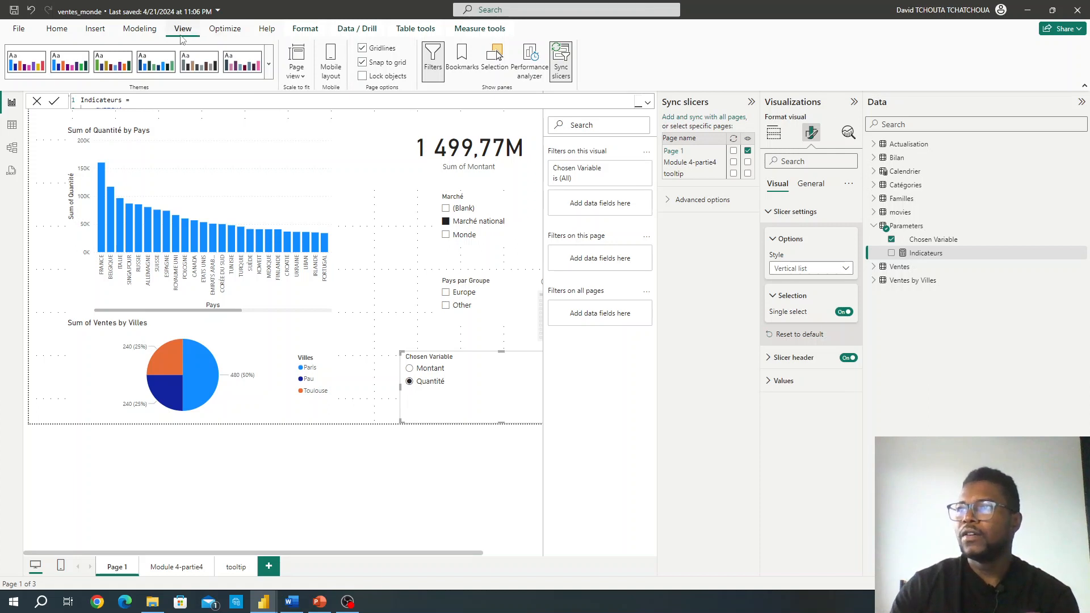
left_click(441, 76)
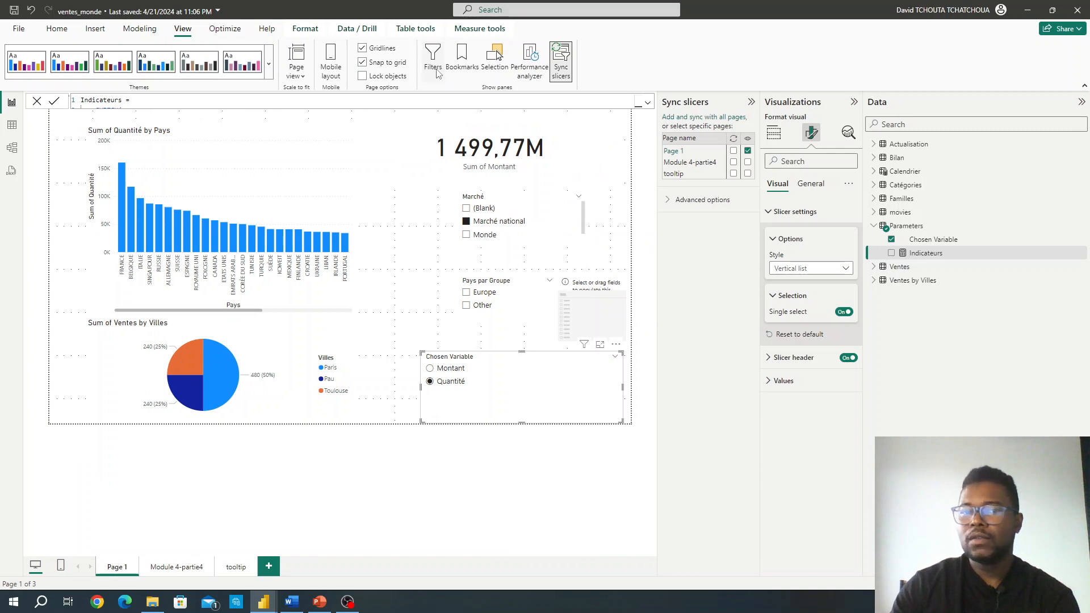
left_click(437, 72)
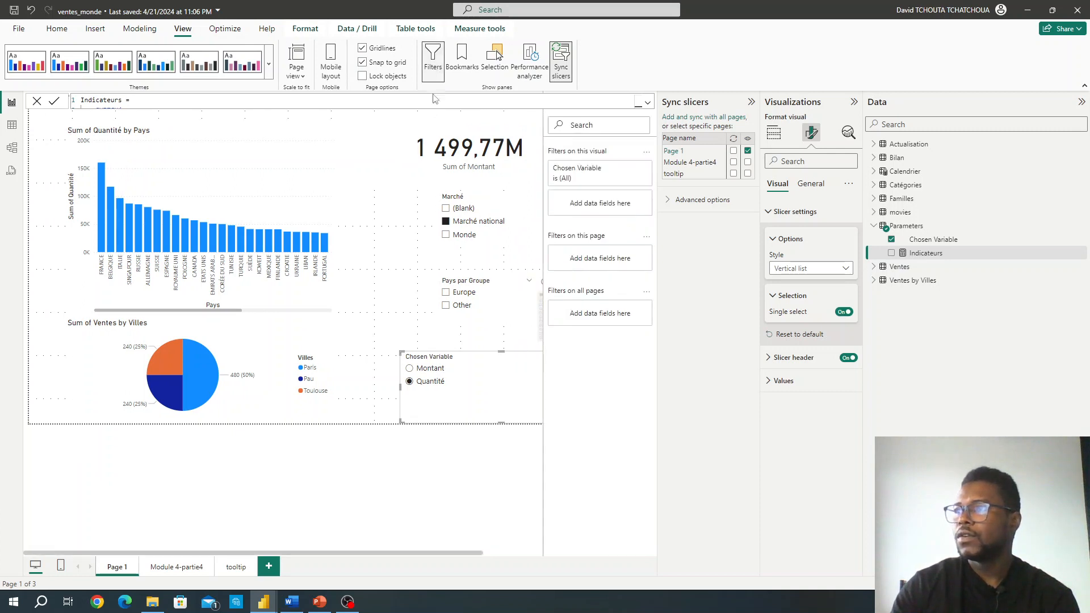
Select Montant in the Chosen Variable slicer and narrow the Data pane to give the report canvas more room
left_click(410, 369)
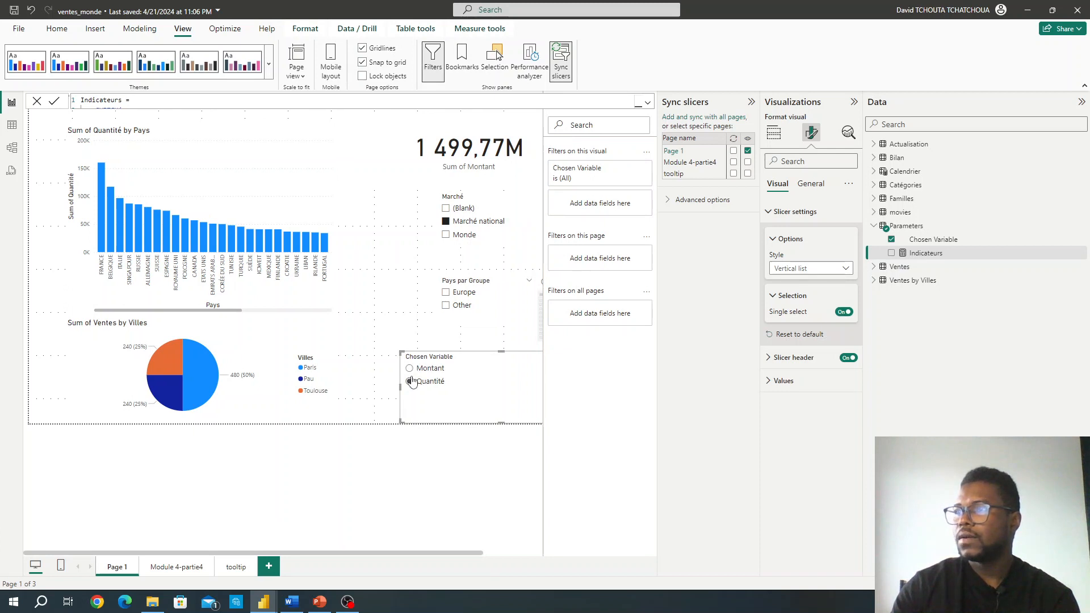
left_click(410, 368)
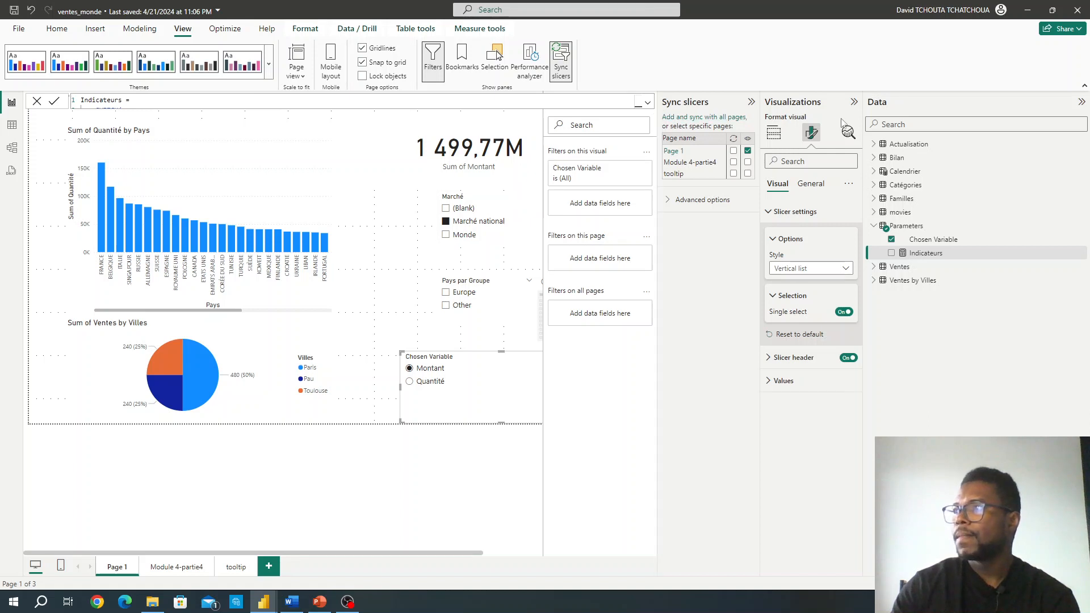
left_click_drag(864, 119, 973, 128)
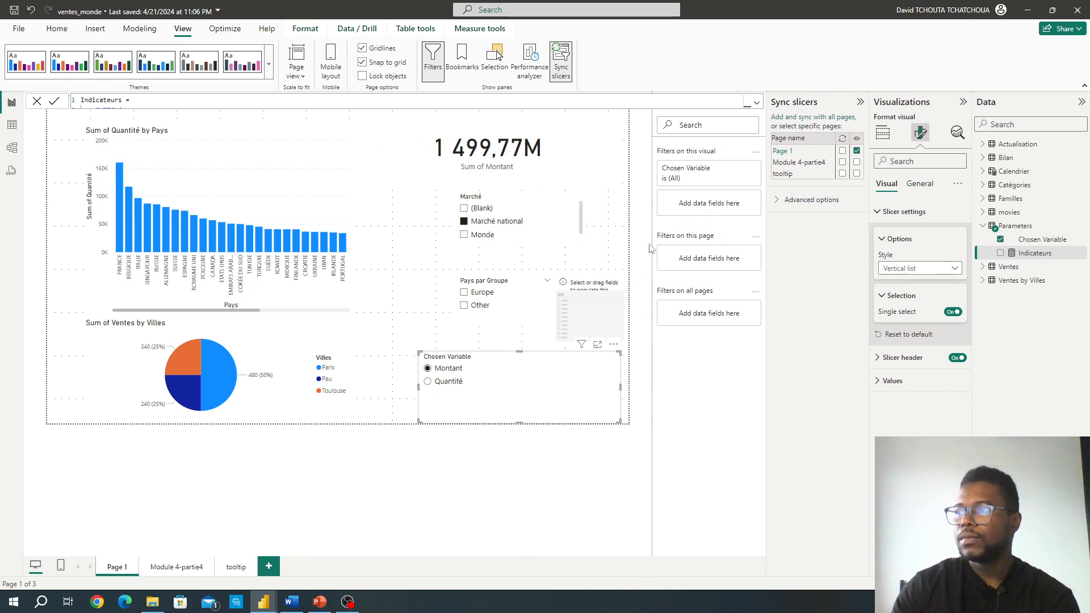
Delete the empty visual beside the Pays par Groupe slicer and clear the Marché slicer's selection
left_click(596, 287)
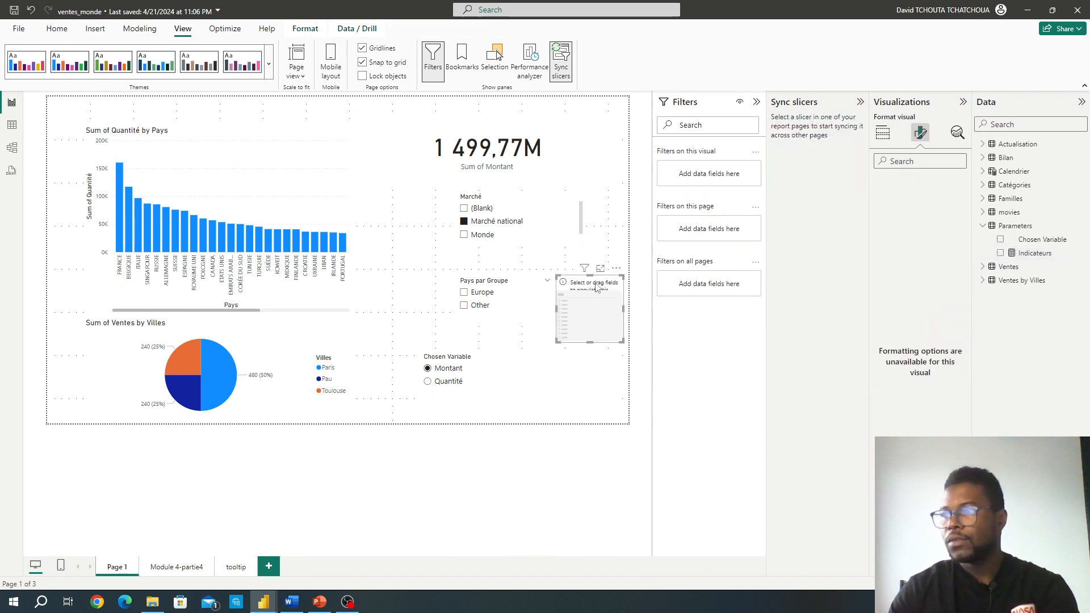
key("Delete")
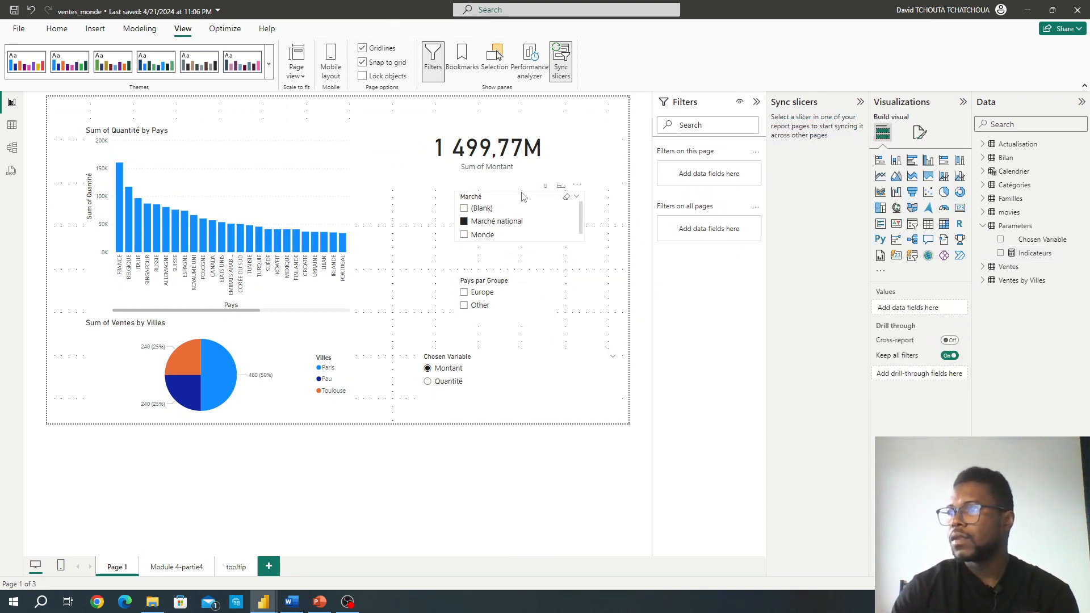
left_click(566, 199)
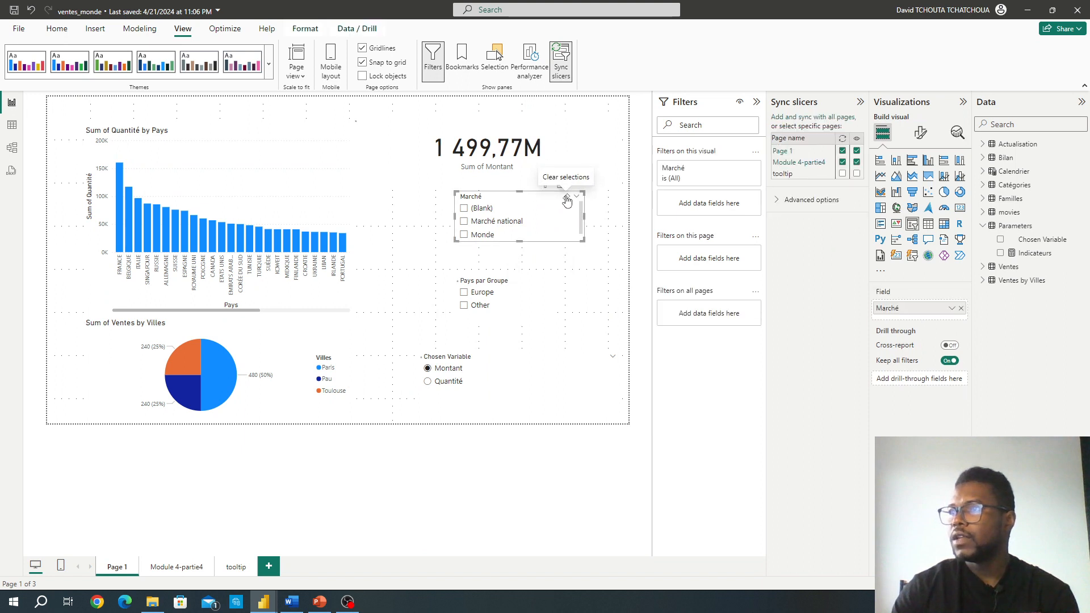
Try to replace the Chosen Variable field with the Indicateurs measure in the slicer, and put Chosen Variable back
left_click(448, 382)
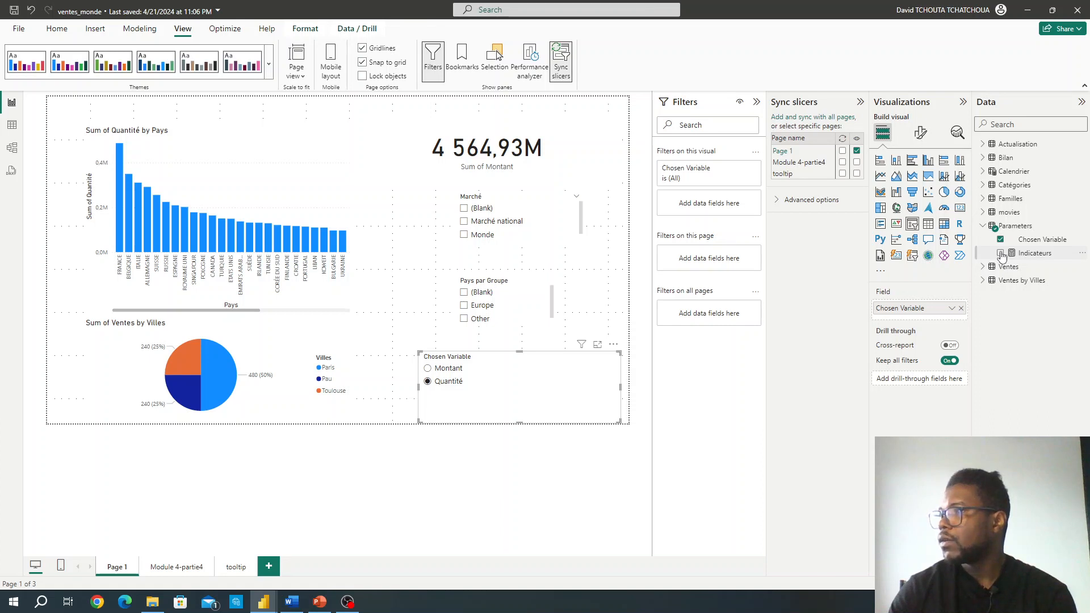
left_click(1001, 239)
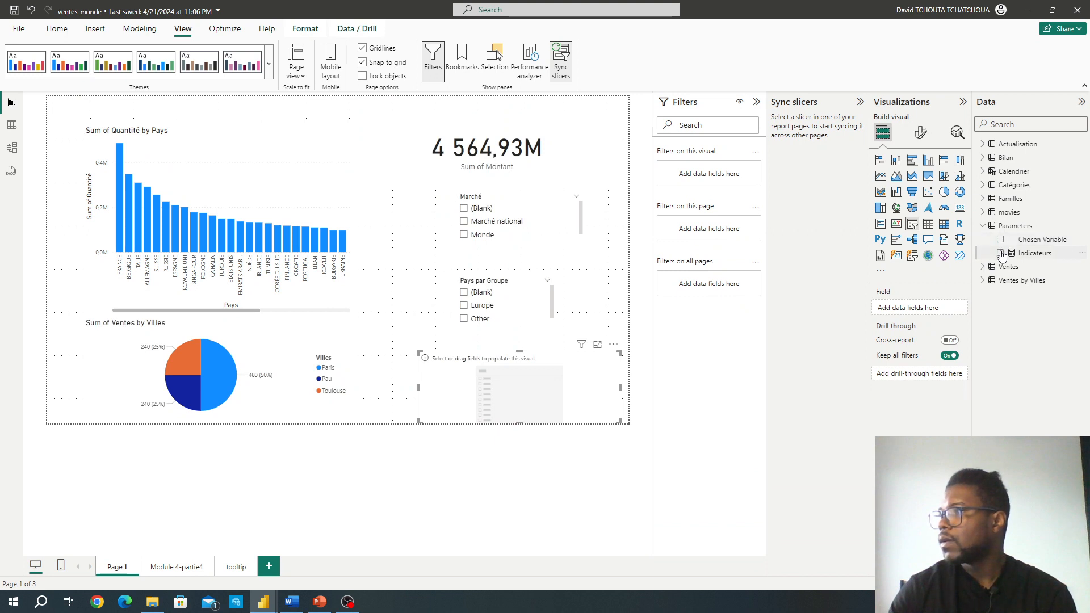
left_click_drag(1003, 257, 481, 382)
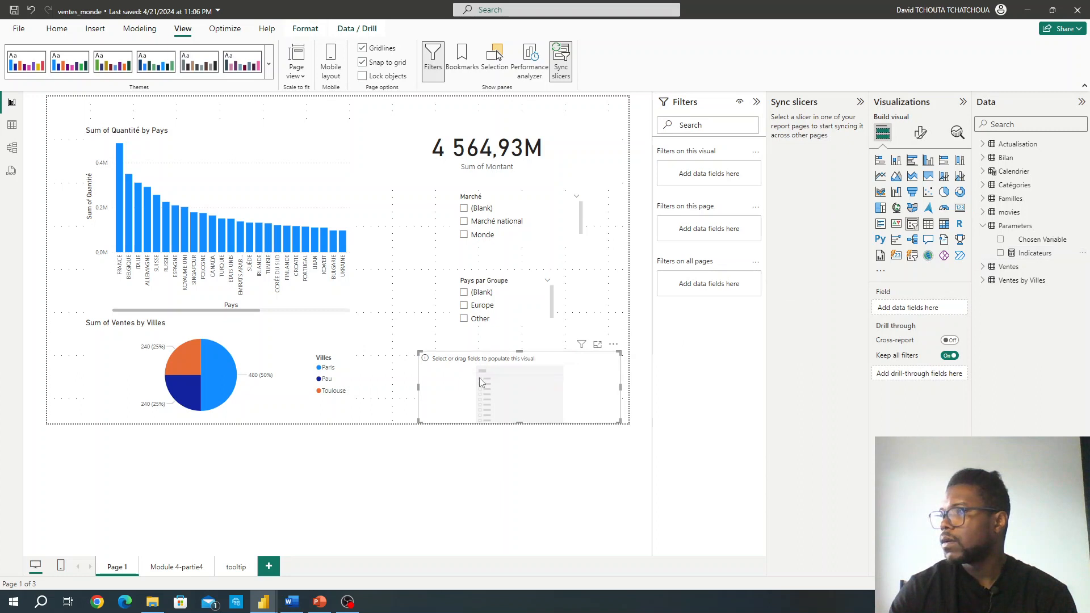
left_click(1001, 239)
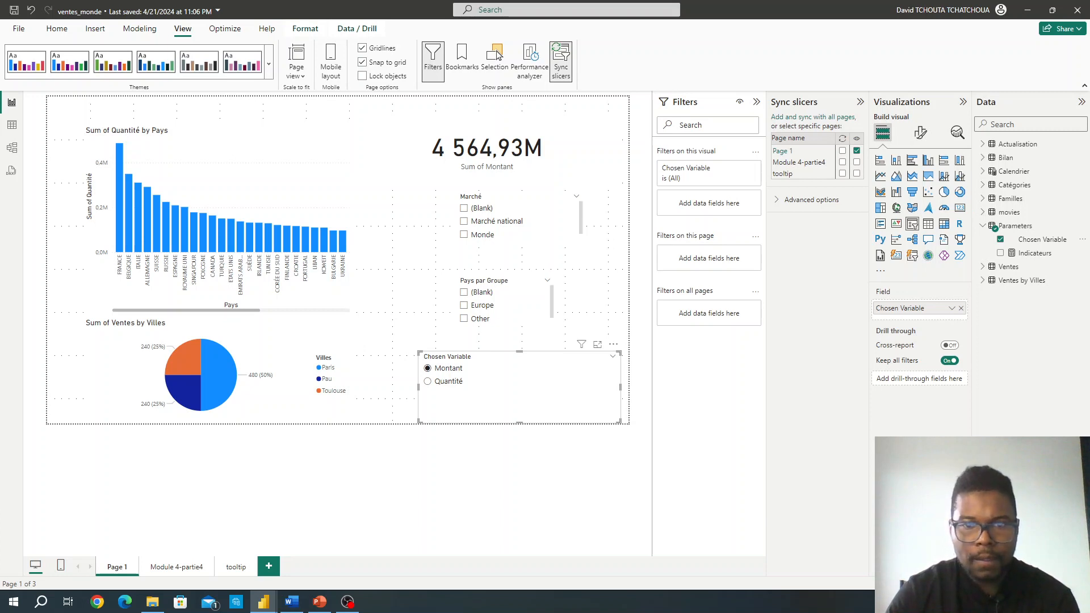
Check which filters affect the Sum of Montant card with Montant chosen and with Quantité chosen
key("alt+Tab")
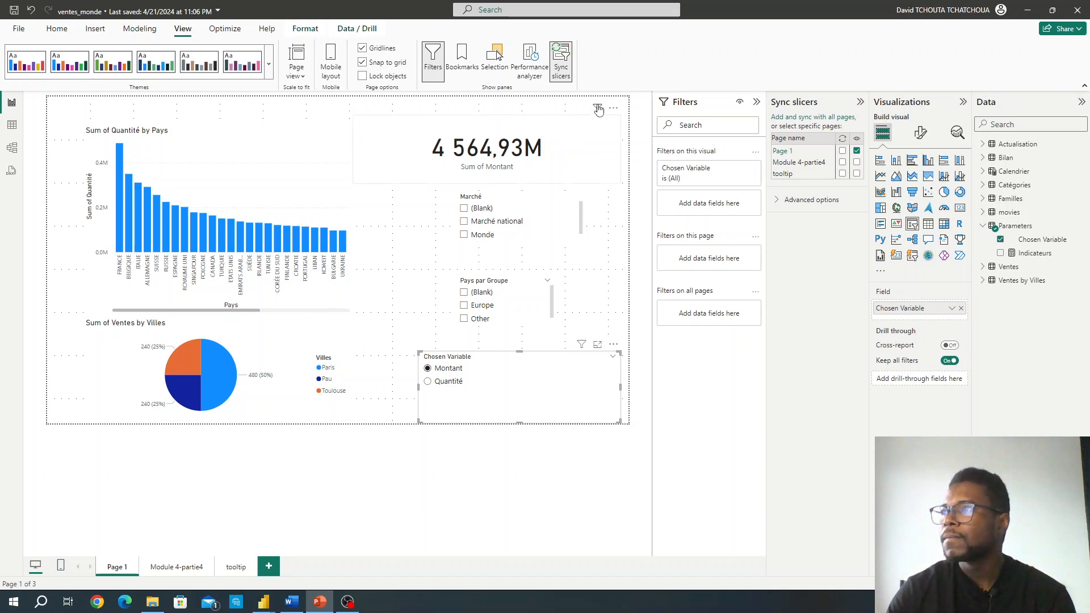
mouse_move(599, 110)
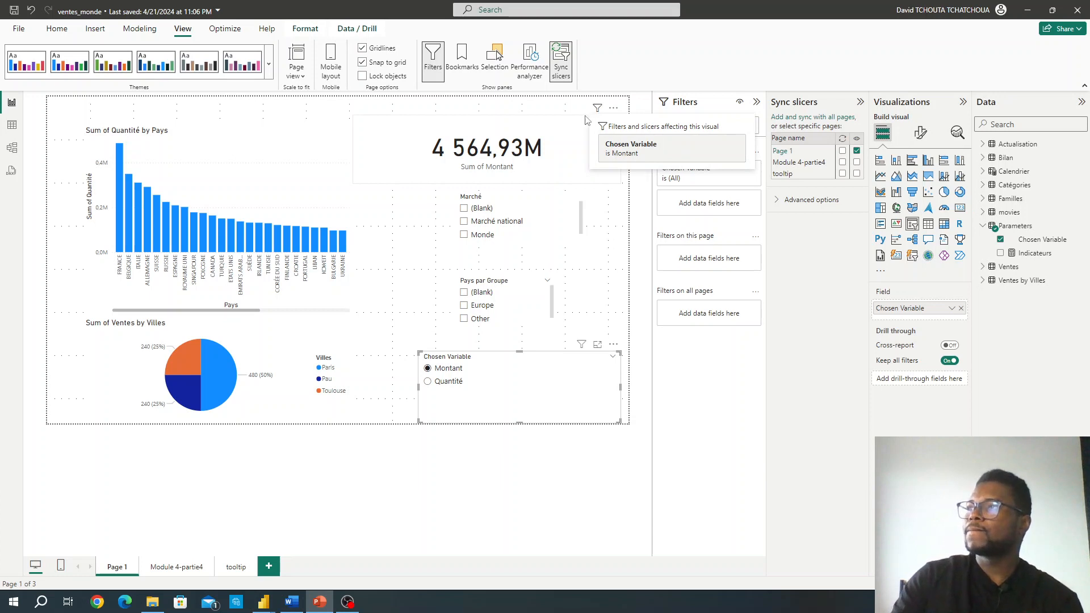
left_click(427, 381)
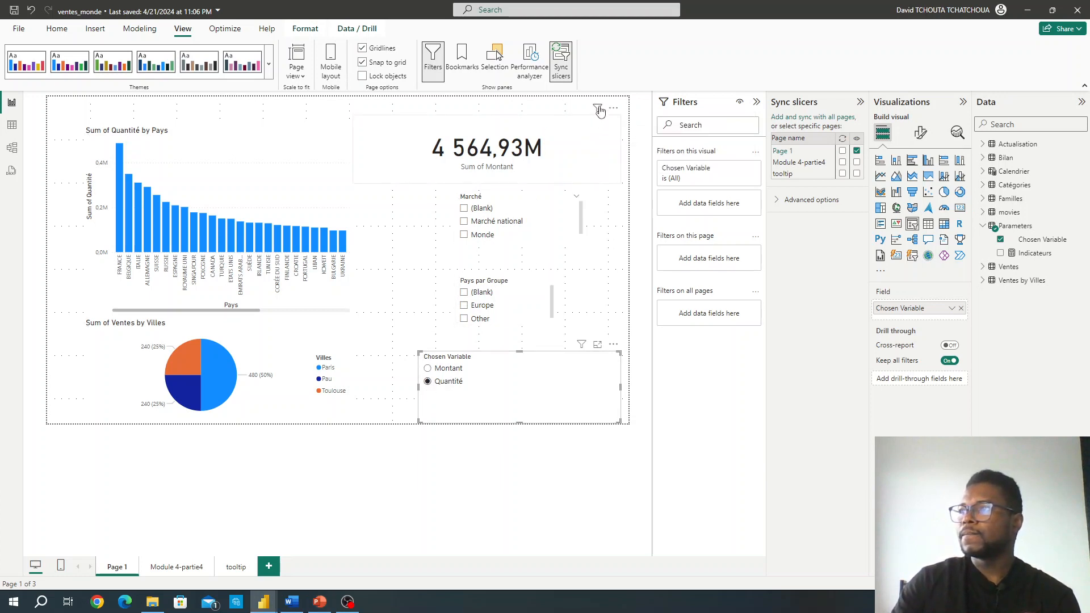
mouse_move(600, 110)
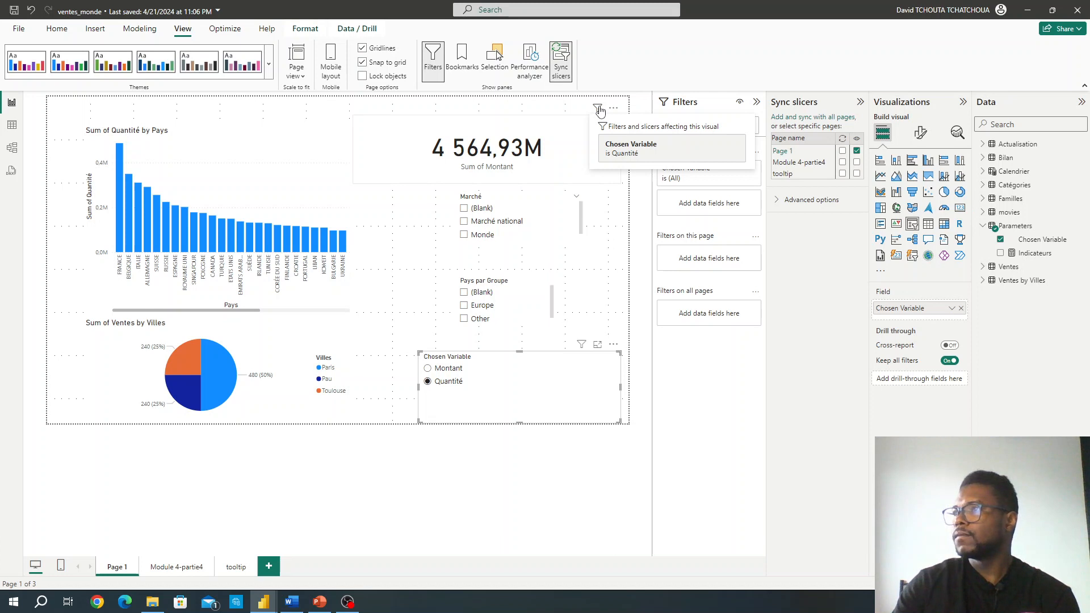
Switch the Chosen Variable slicer between Montant and Quantité, and enable its slicer sync for Page 1
left_click(440, 369)
left_click(427, 383)
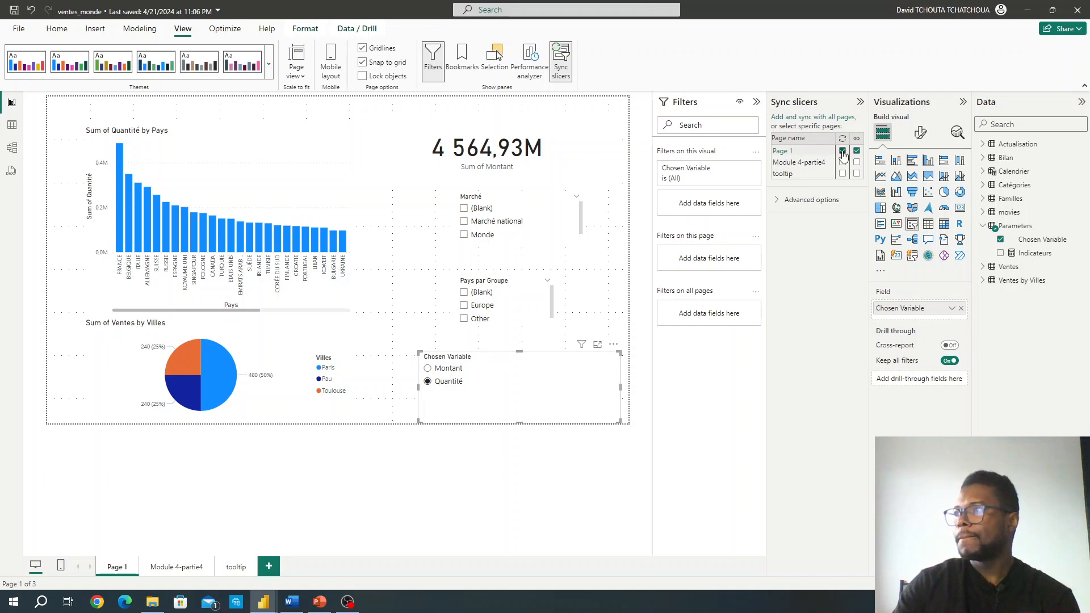
left_click(443, 373)
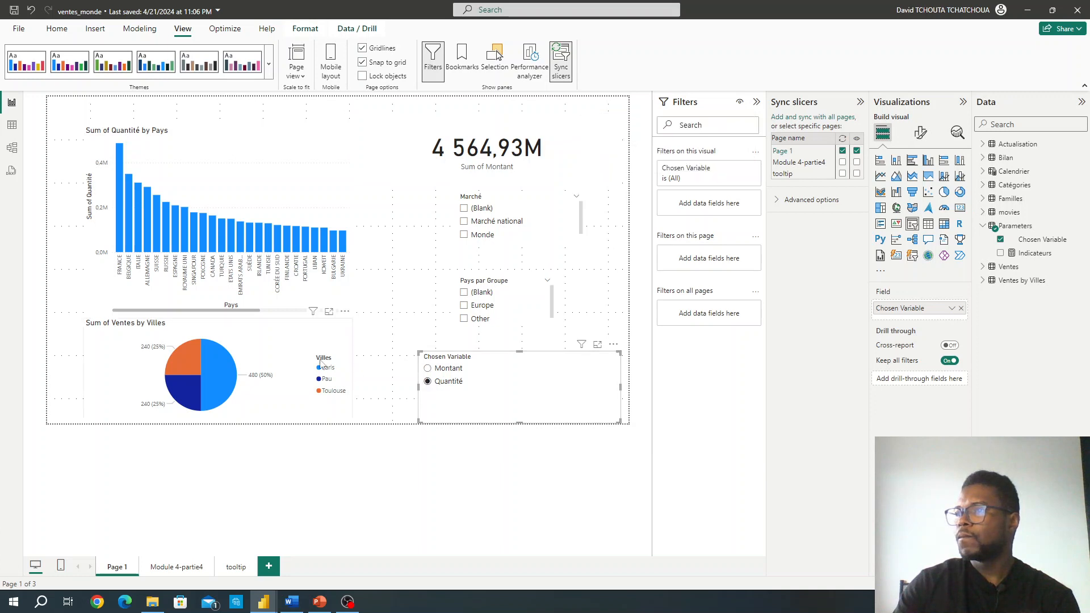
Inspect the filters affecting the Pays par Groupe slicer and filter the page by Europe and by Other in turn
mouse_move(313, 314)
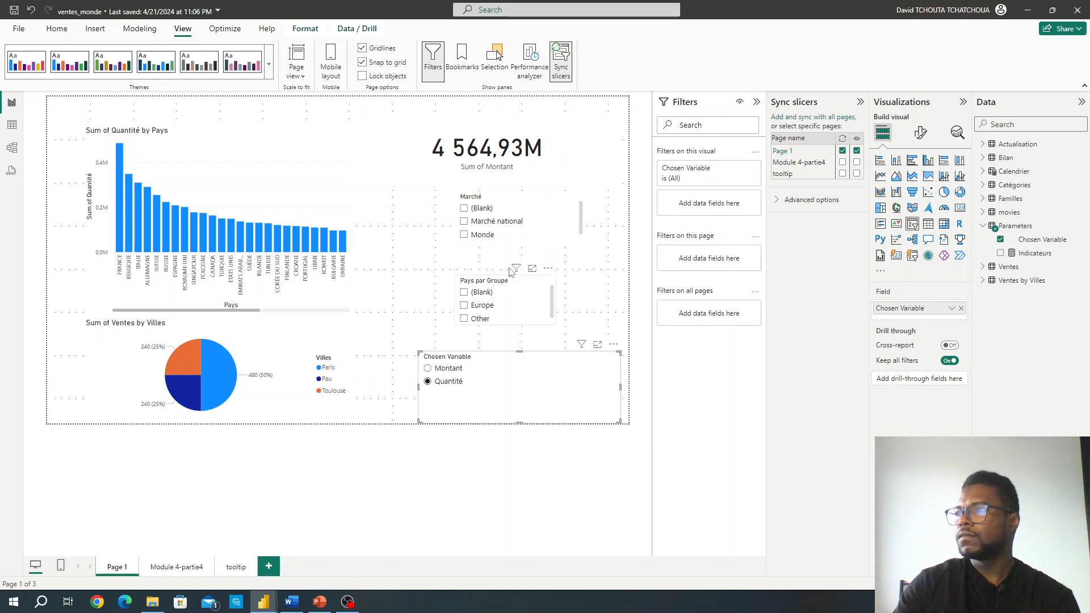
mouse_move(517, 271)
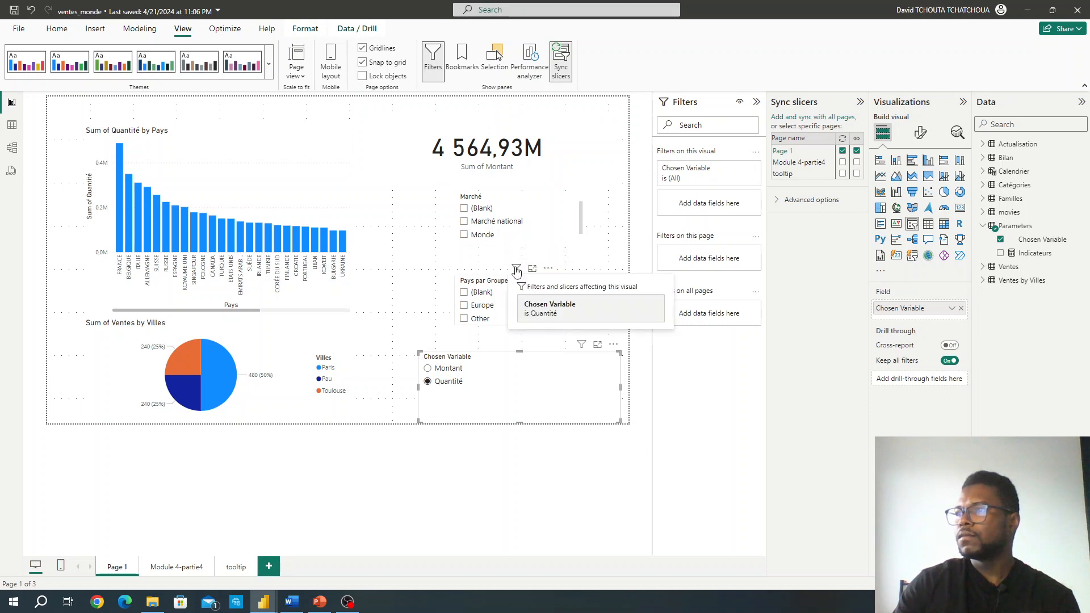
left_click(465, 306)
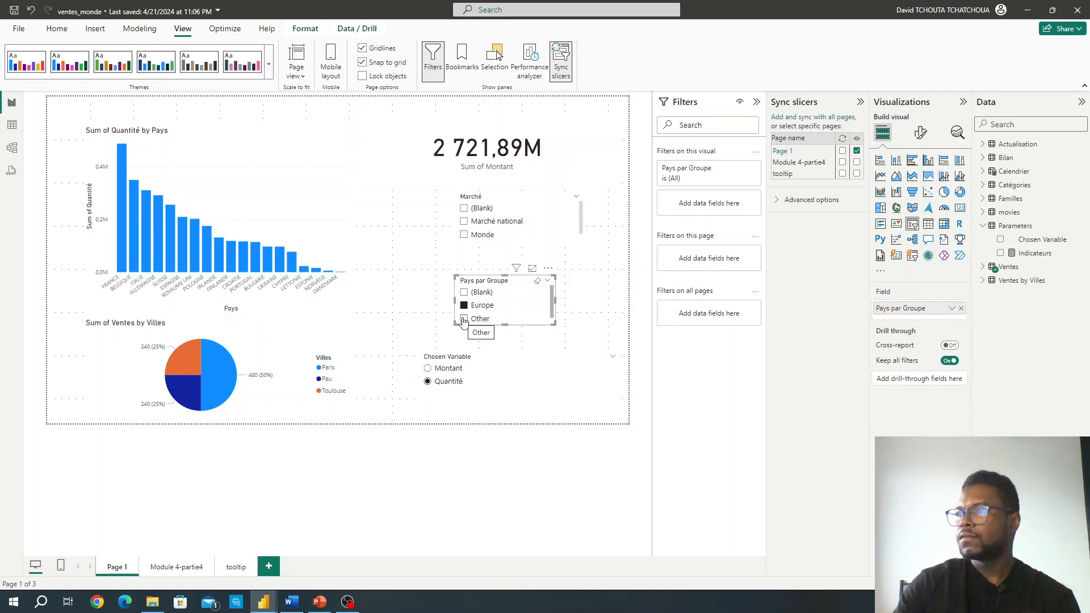
left_click(464, 320)
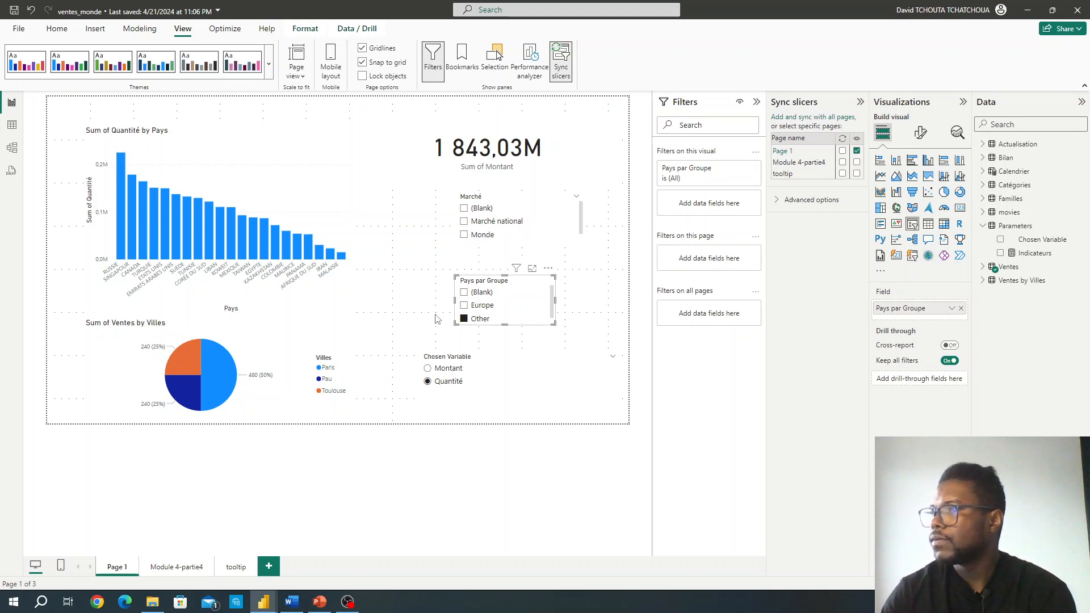
Choose Montant in the Chosen Variable slicer and inspect the filters affecting the Sum of Quantité by Pays chart
left_click(483, 357)
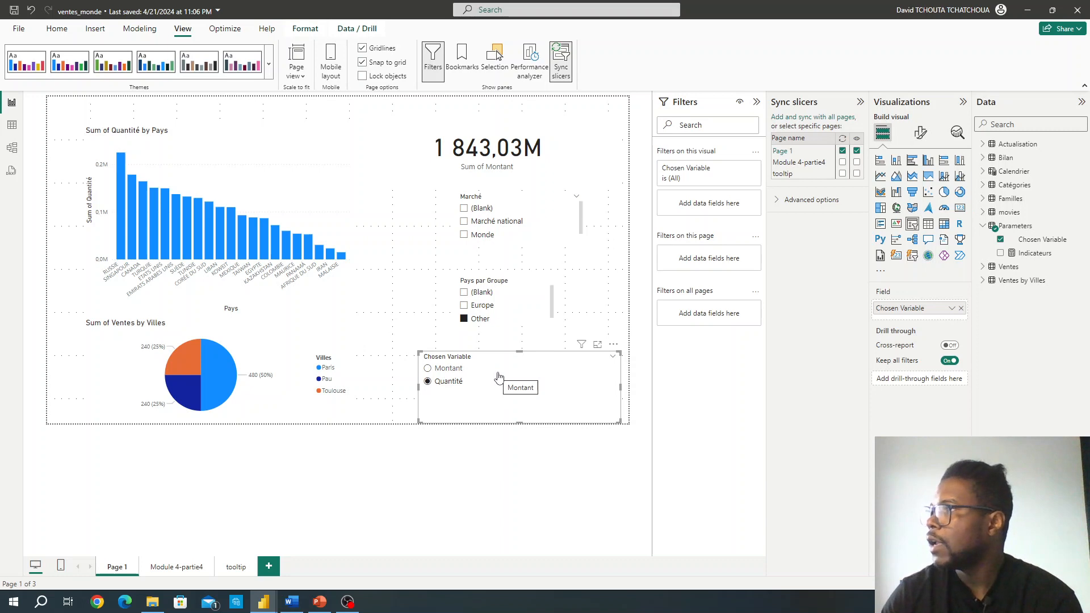
left_click(446, 369)
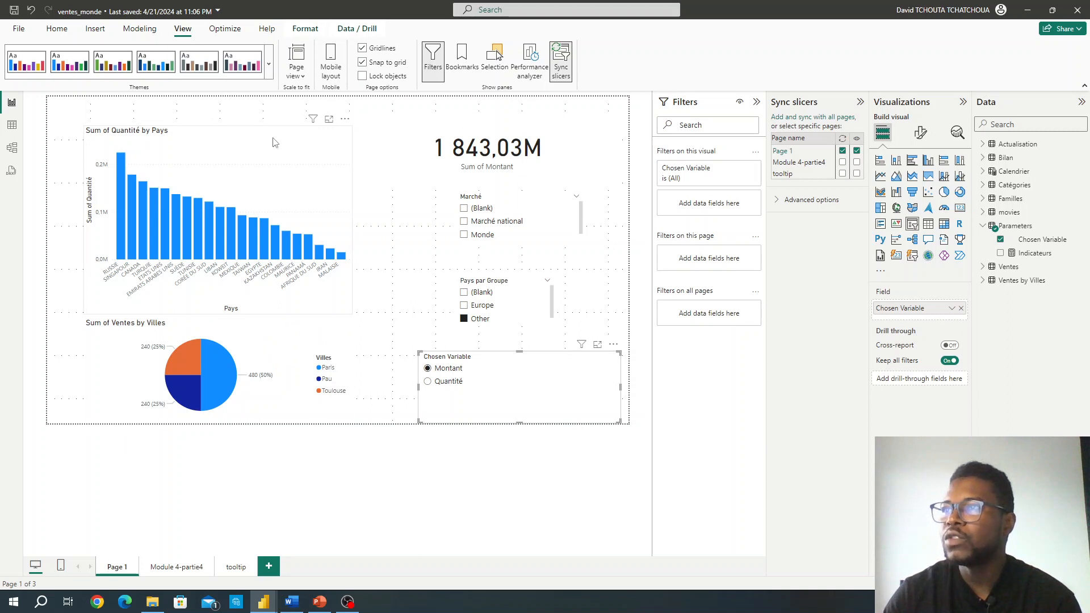
mouse_move(313, 121)
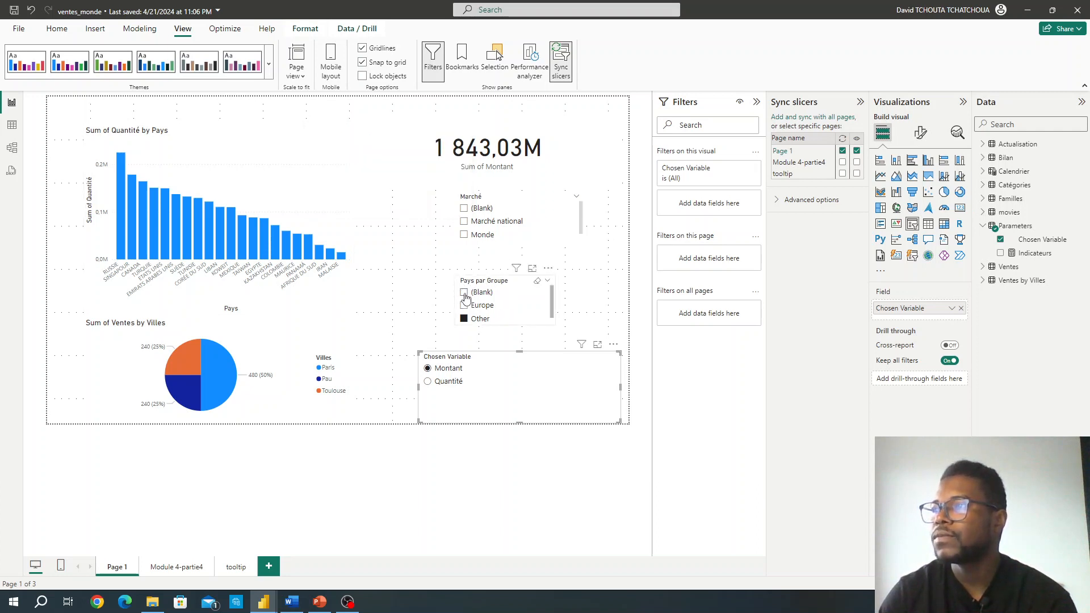
Clear the Pays par Groupe selection and choose Quantité in the Chosen Variable slicer, checking the filters on the bar chart
left_click(537, 282)
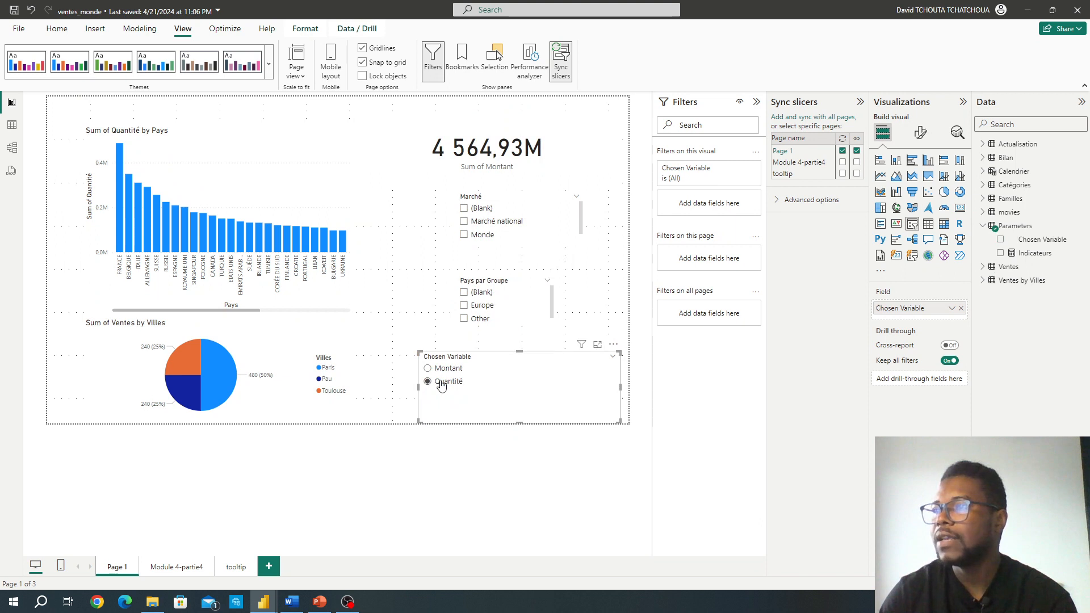
mouse_move(313, 121)
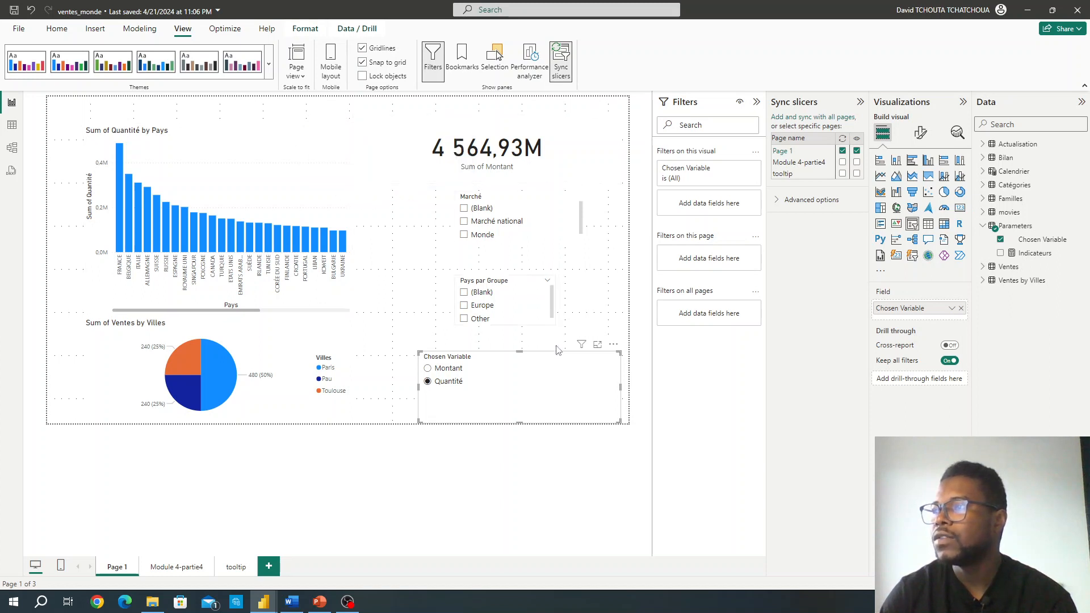
Narrow the Chosen Variable slicer to about half its width
left_click_drag(621, 387, 519, 388)
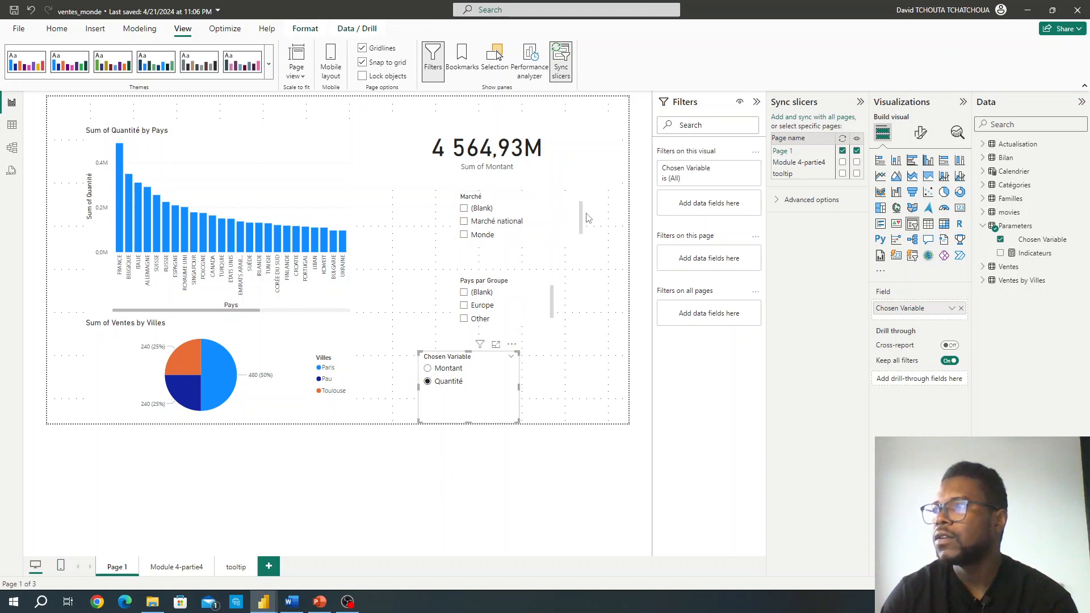
Narrow the Marché slicer to about half its width
left_click(403, 231)
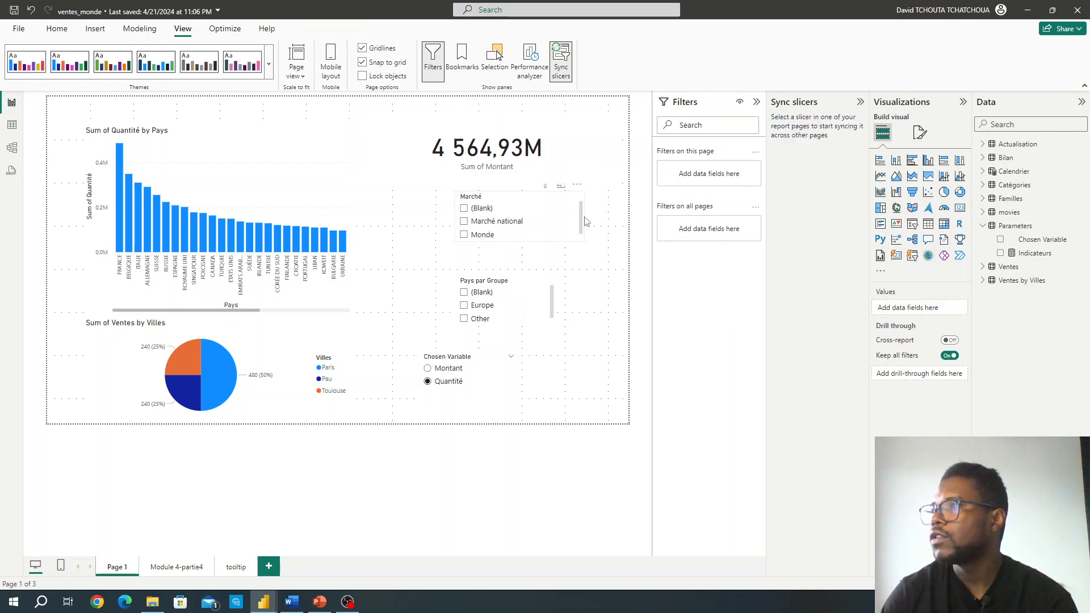
left_click(582, 218)
left_click_drag(582, 218, 526, 223)
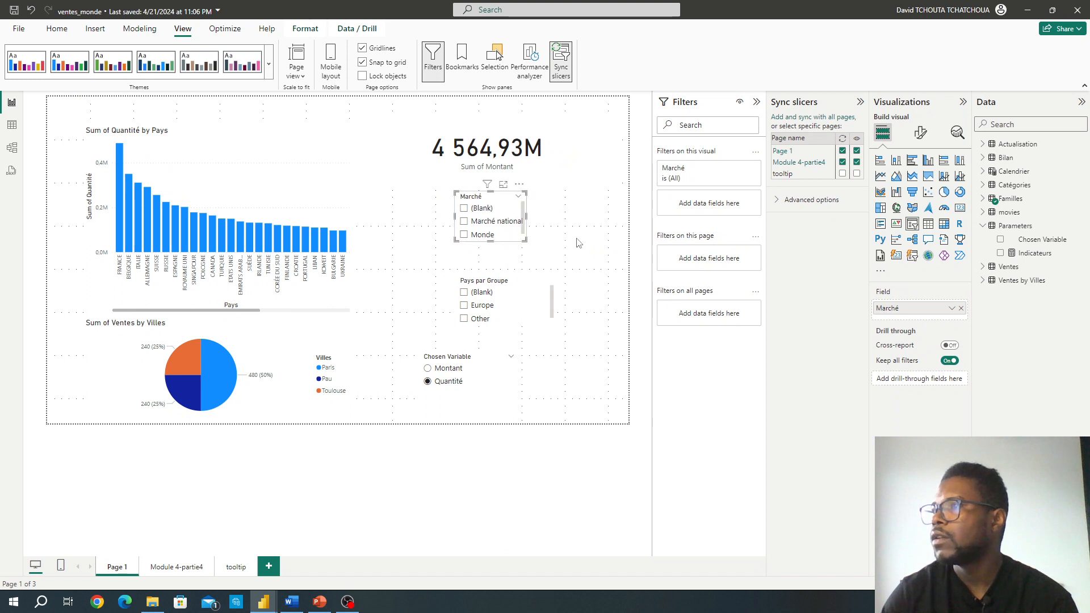
left_click(576, 250)
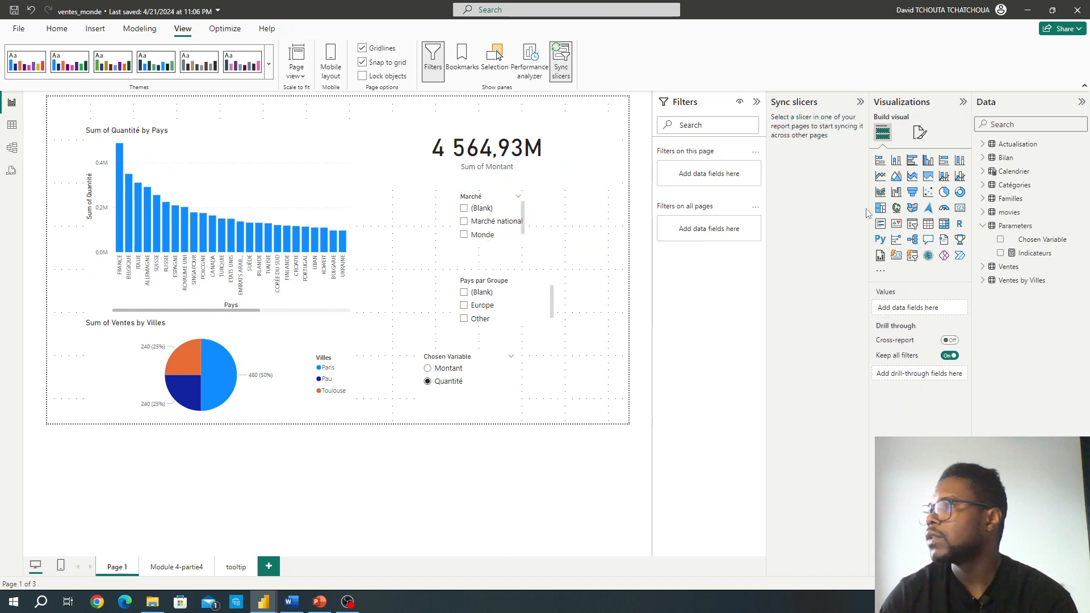
Add a card visual showing the Indicateurs measure and choose Montant in the Chosen Variable slicer
left_click(960, 209)
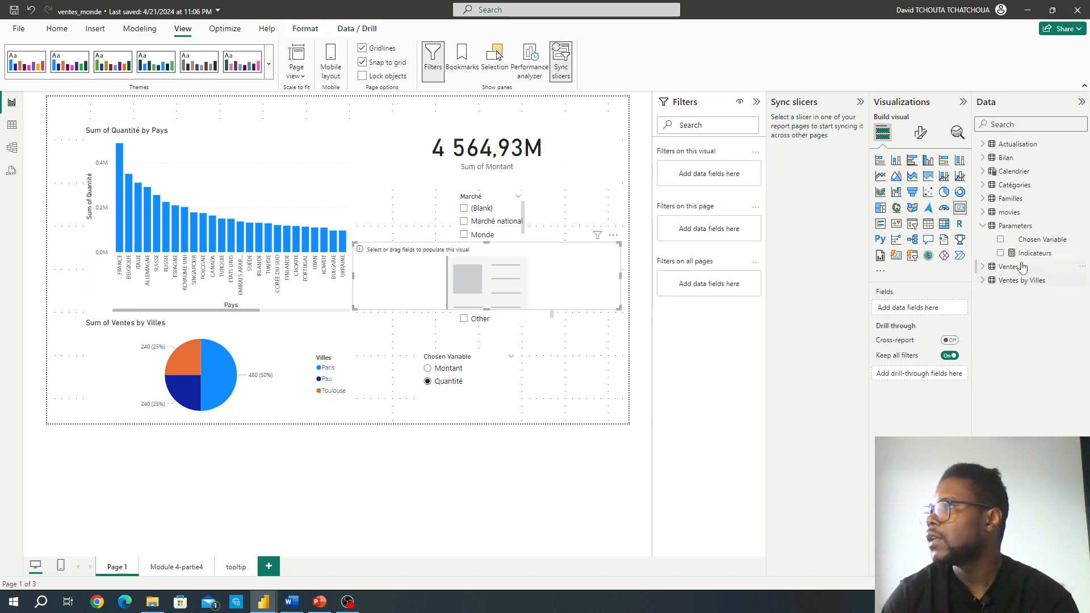
left_click(1001, 254)
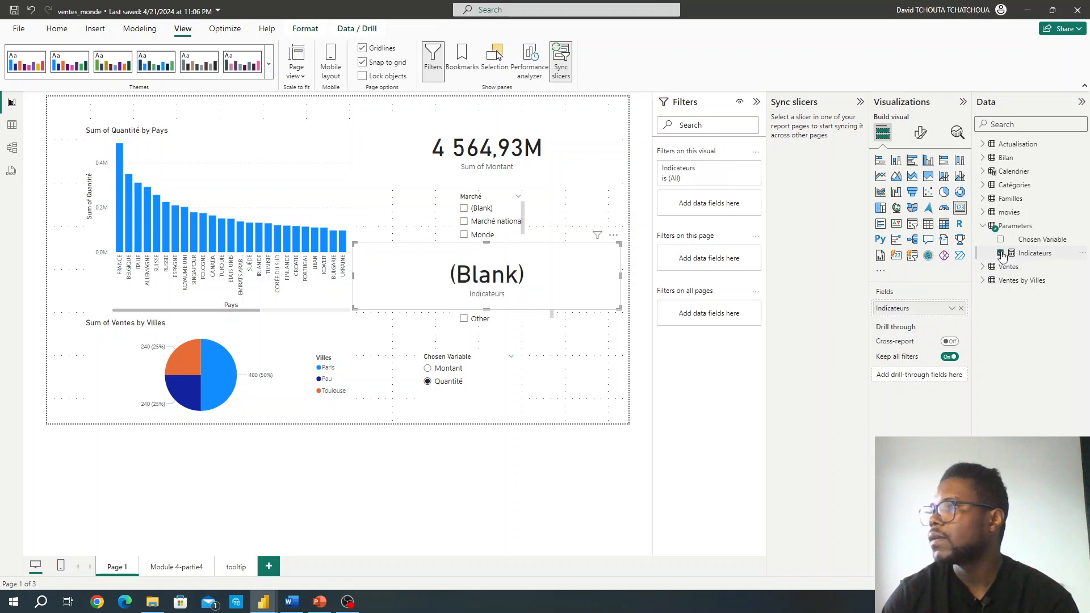
left_click(433, 373)
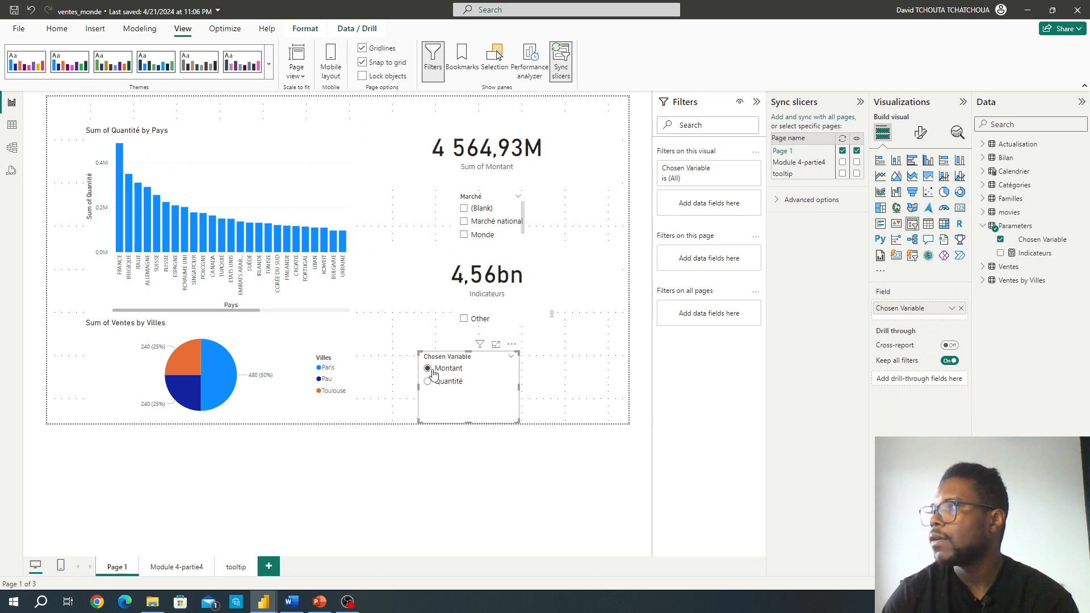
Narrow the Indicateurs card from both sides to a little over half its width
left_click(515, 287)
left_click_drag(353, 276, 447, 279)
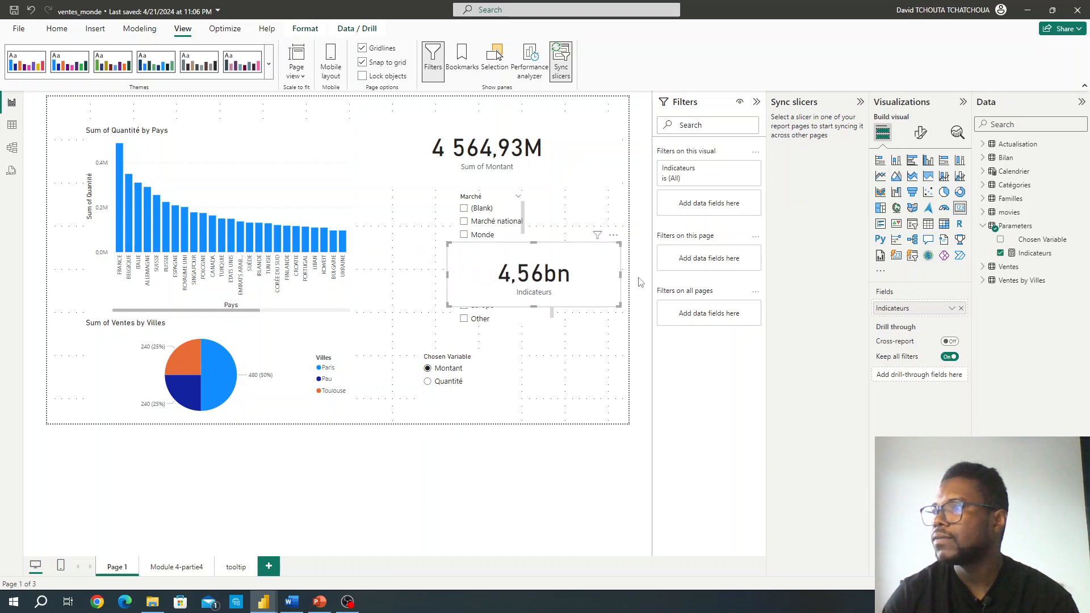
left_click_drag(621, 277, 577, 280)
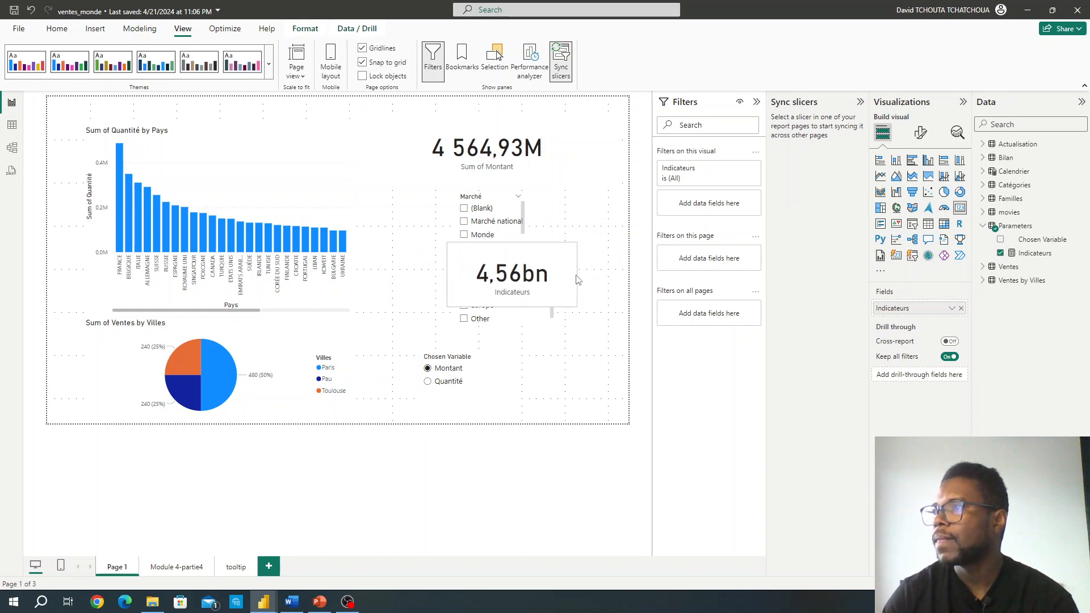
left_click_drag(582, 280, 590, 278)
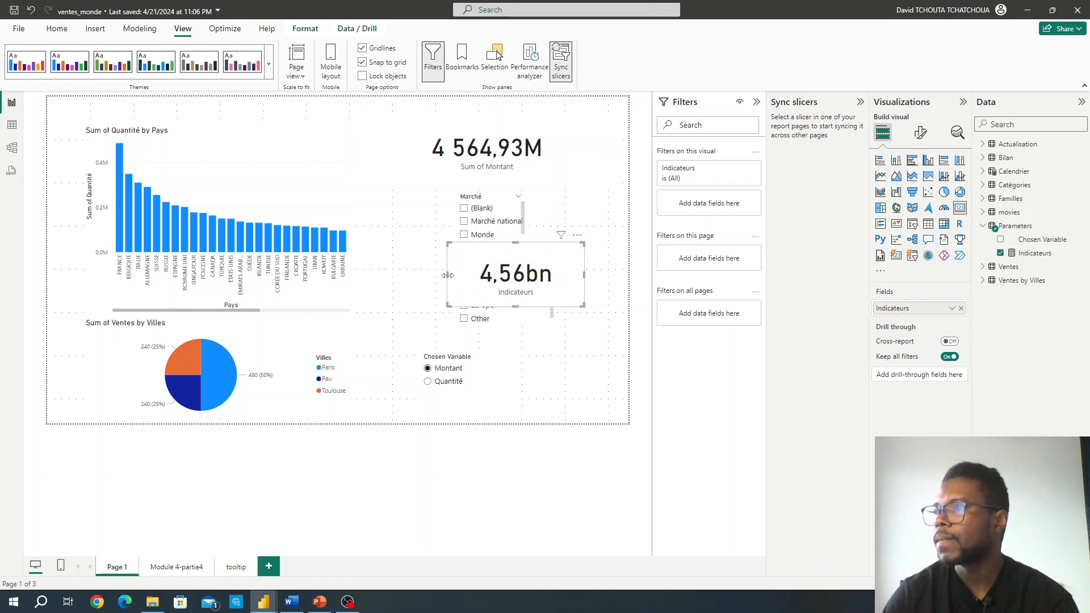
left_click_drag(448, 275, 433, 275)
Check the Indicateurs card under Quantité and Montant, with and without the Marché national filter applied
left_click(450, 384)
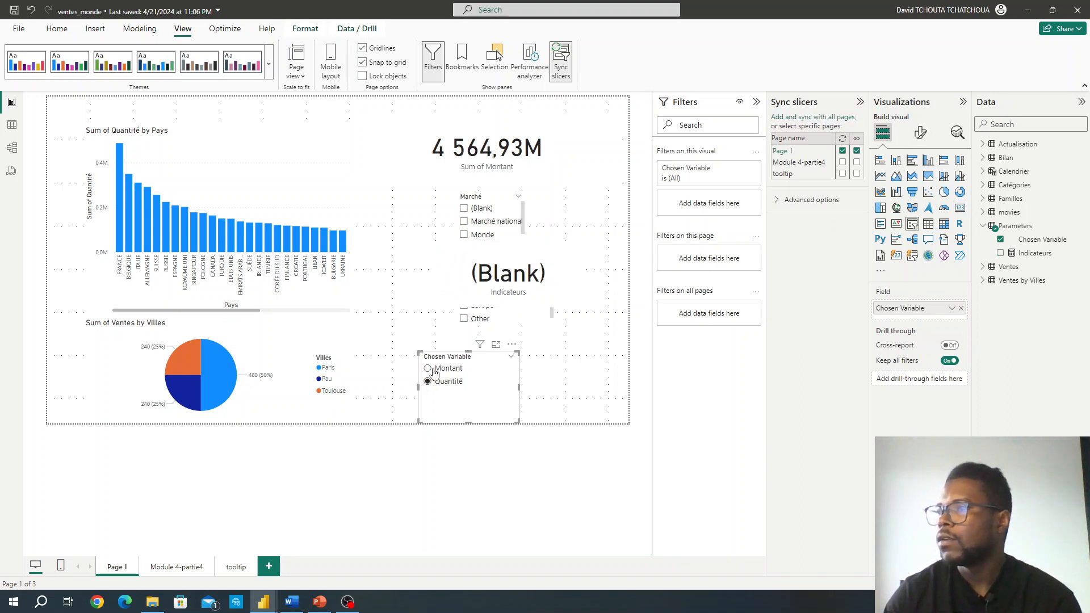
left_click(428, 369)
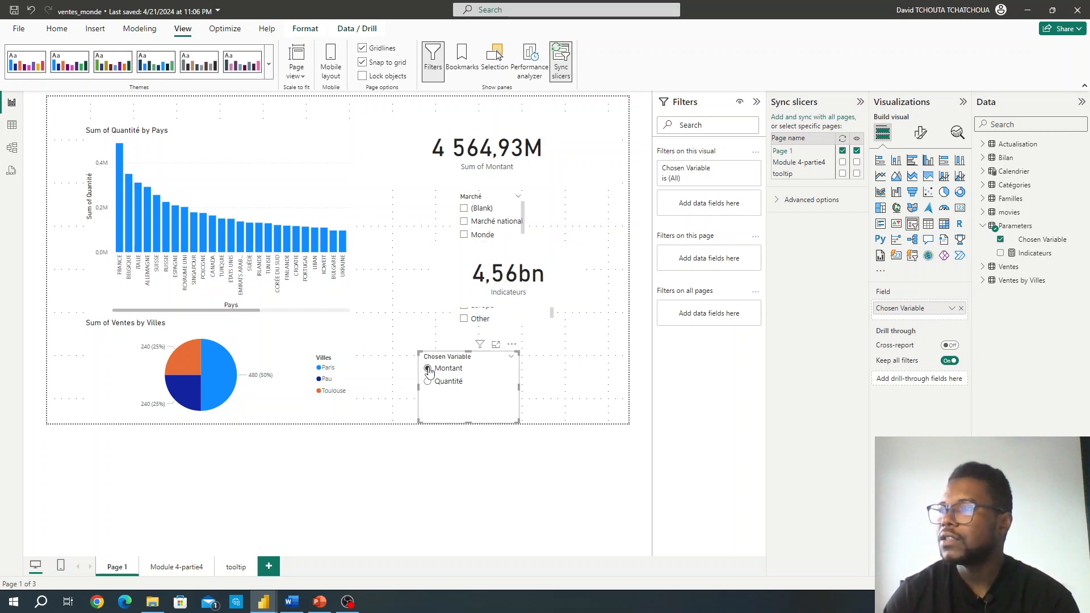
left_click(465, 222)
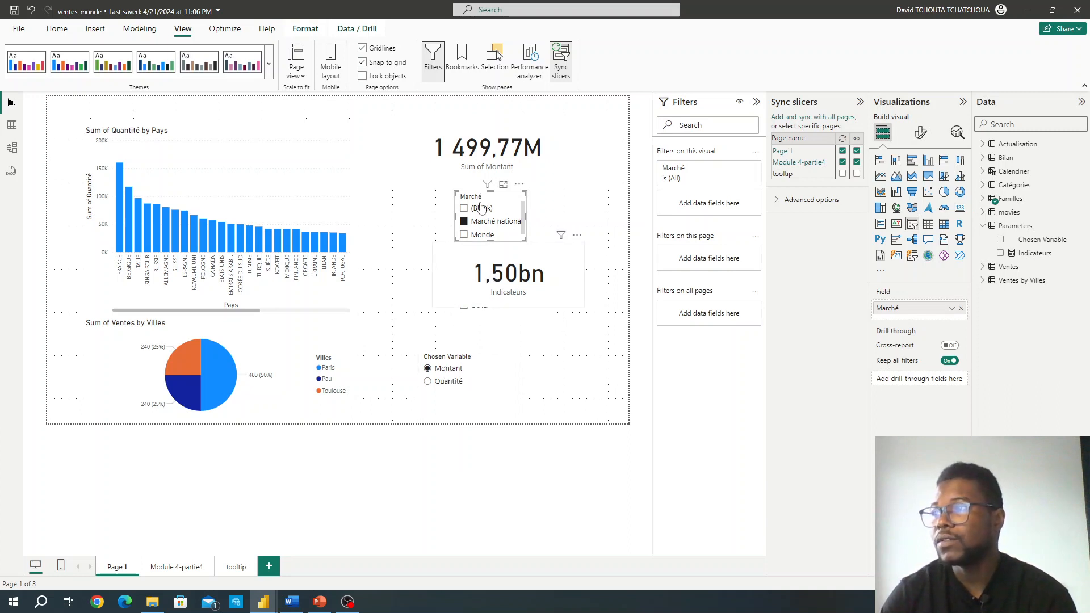
left_click(429, 382)
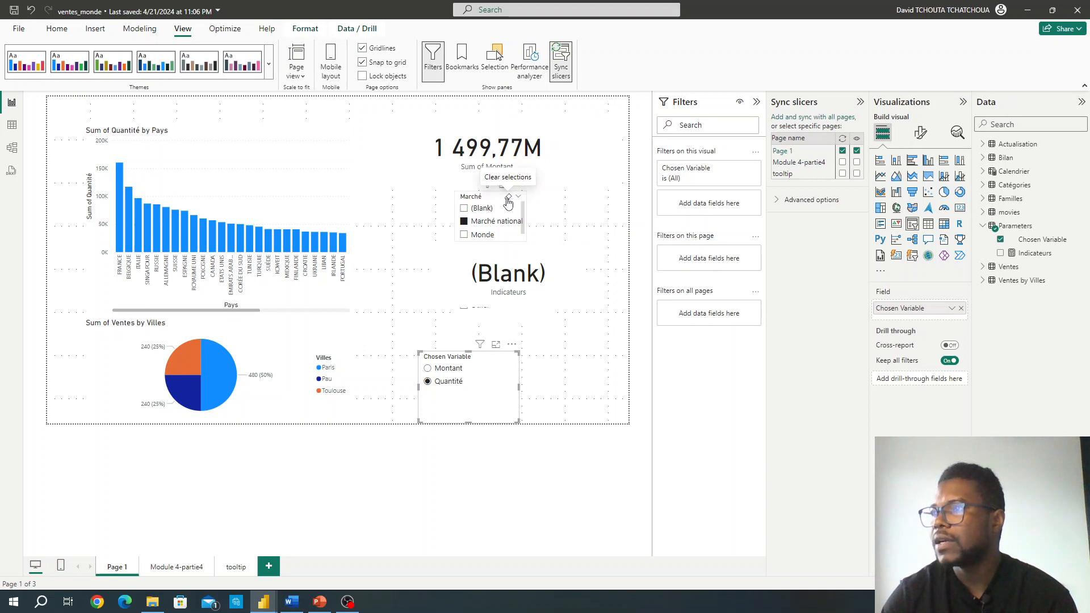
left_click(508, 199)
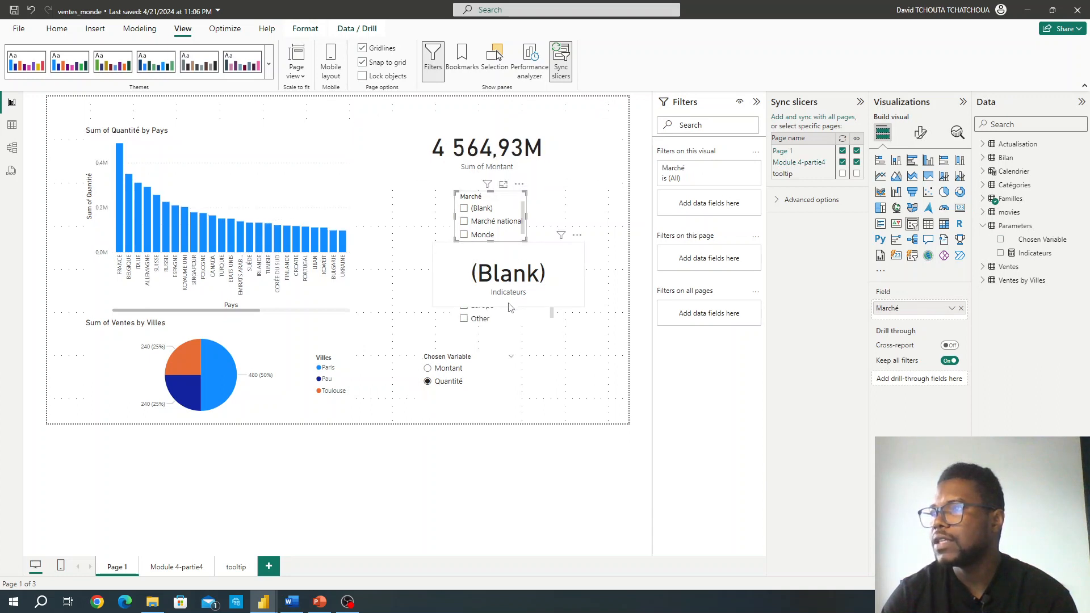
Place the Indicateurs card beside the Sum of Montant card and choose Montant as Chosen Variable, checking the filters affecting the pie chart
left_click_drag(380, 167, 339, 141)
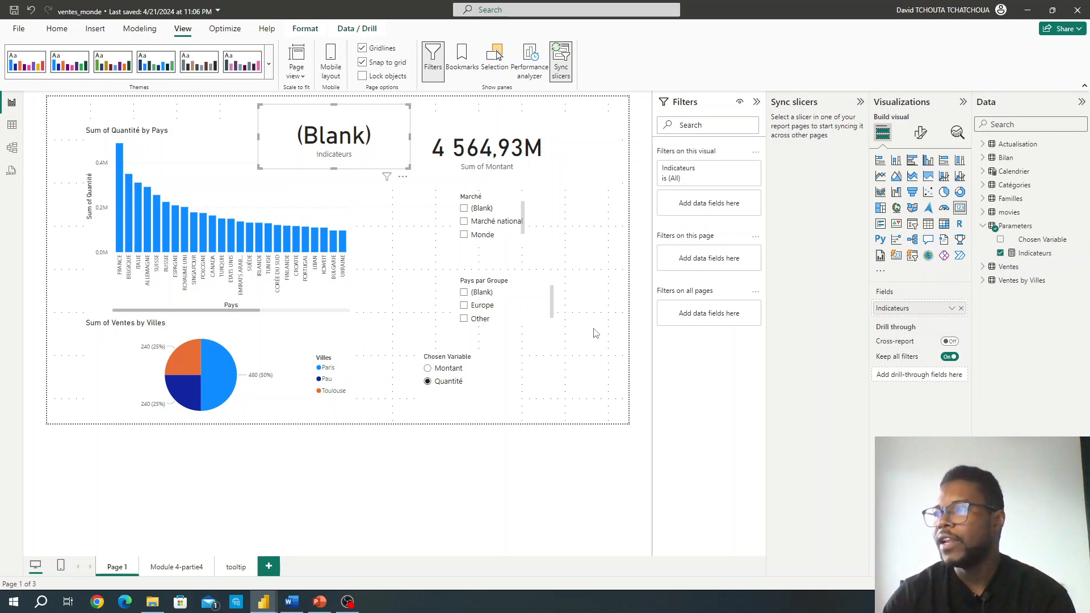
left_click(427, 369)
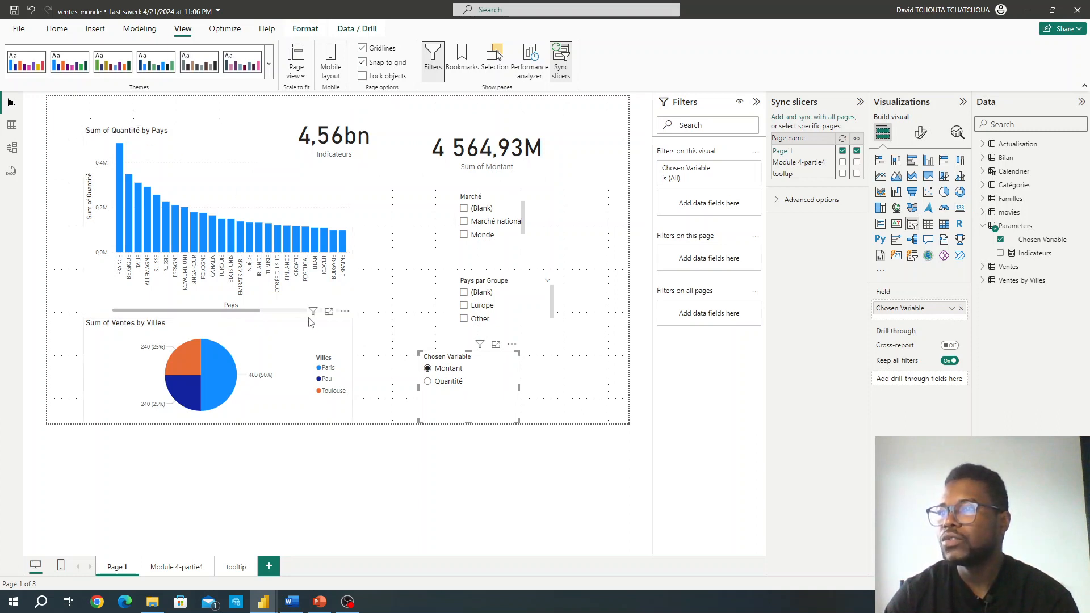
mouse_move(314, 314)
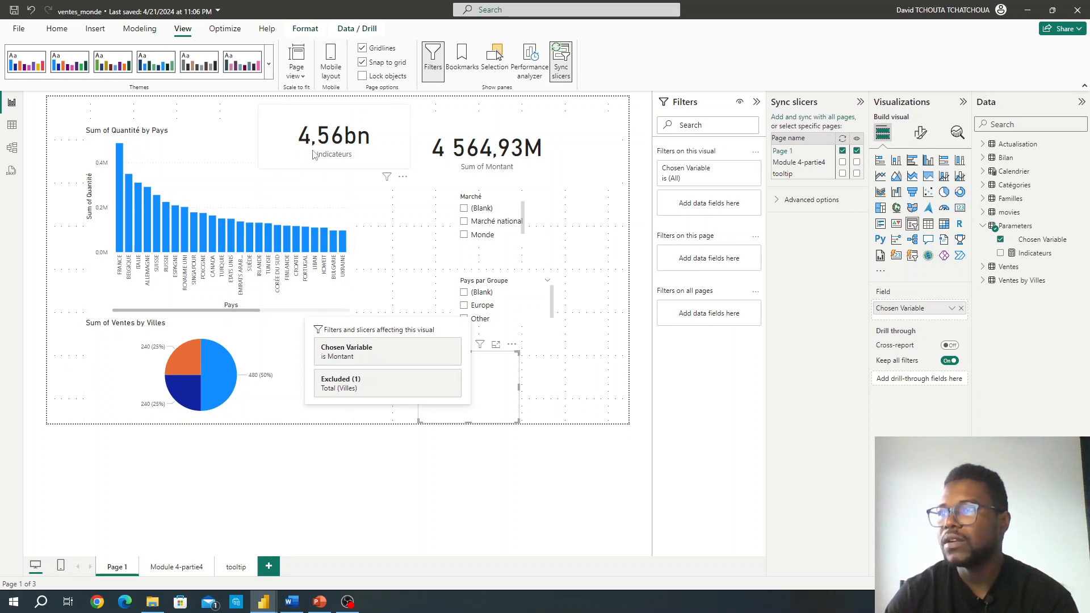
mouse_move(356, 126)
left_mouse_down()
mouse_move(368, 121)
mouse_move(339, 121)
mouse_move(343, 133)
left_mouse_up()
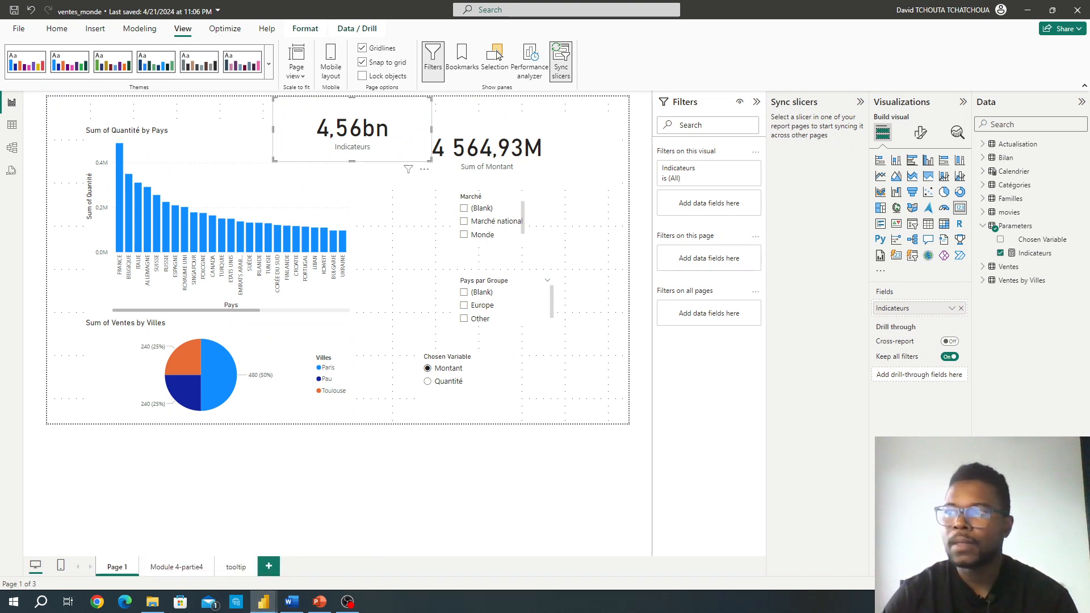
Switch to the POWERBI_EDC.pptx presentation in PowerPoint and maximize it on the Use Filters Pane slide
left_click(319, 602)
left_click_drag(380, 111, 683, 115)
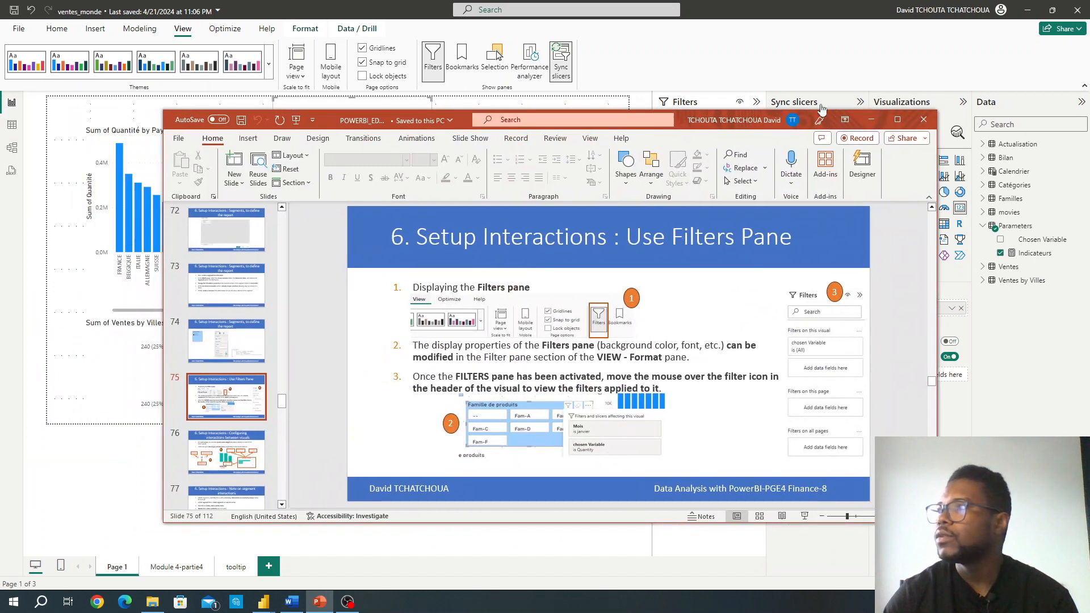
left_click(898, 120)
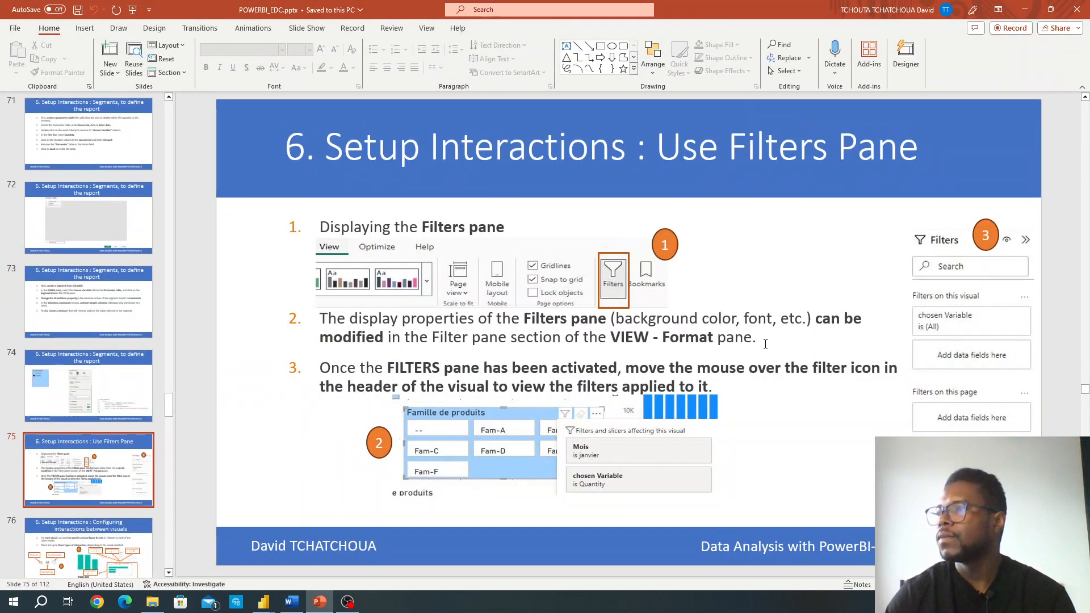